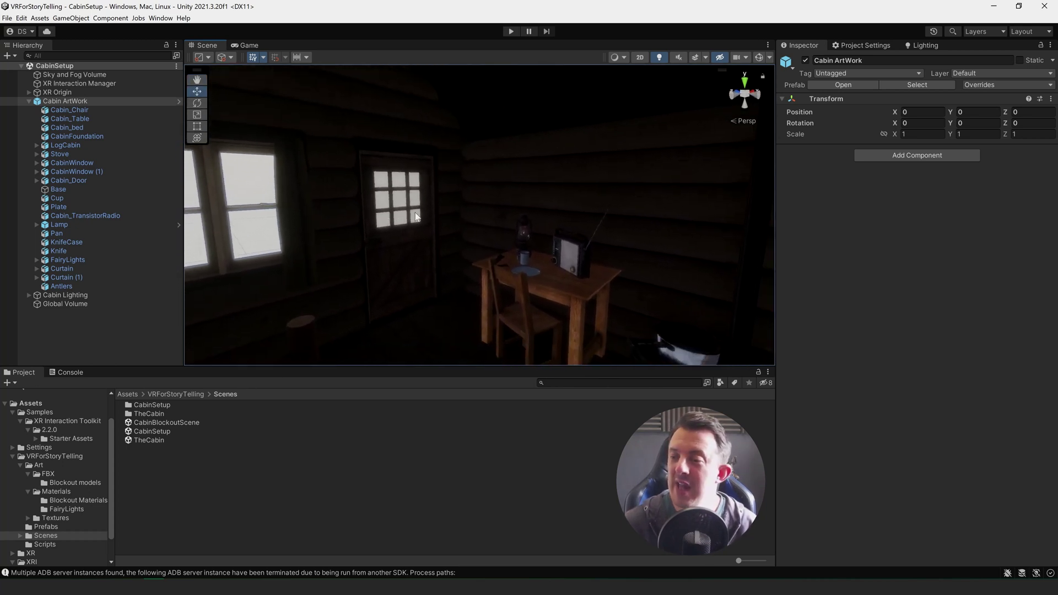
Step: Examine the unlit cabin interior, including the window, the door and the lamp, cup, knife and radio on the table
{"action": "right_click_drag", "start_coordinate": [497, 231], "coordinate": [440, 189]}
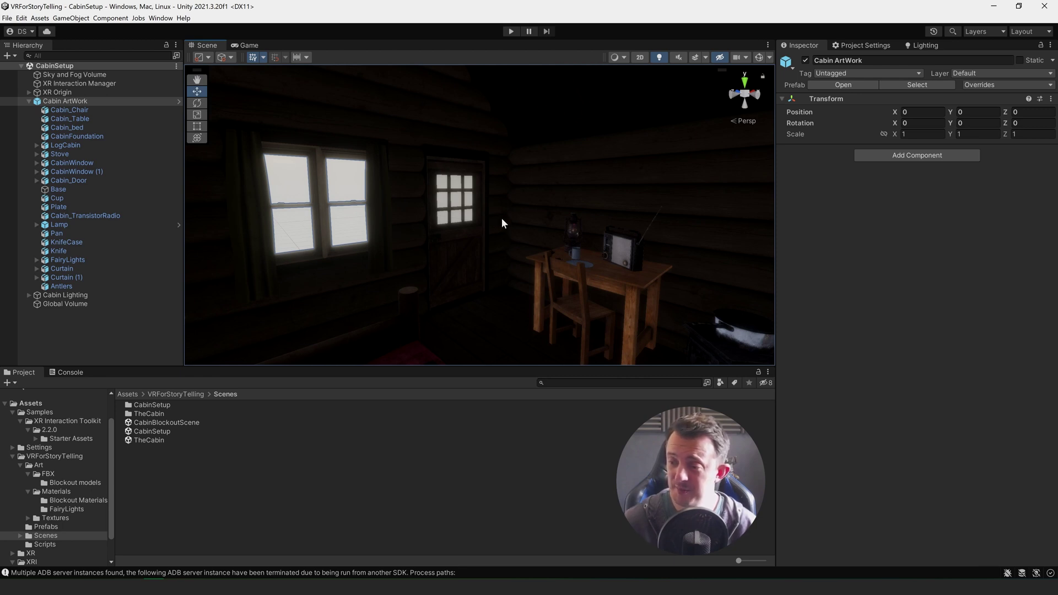
{"action": "right_click_drag", "start_coordinate": [501, 219], "coordinate": [493, 264]}
{"action": "key", "text": "w"}
{"action": "key", "text": "s"}
{"action": "key", "text": "a"}
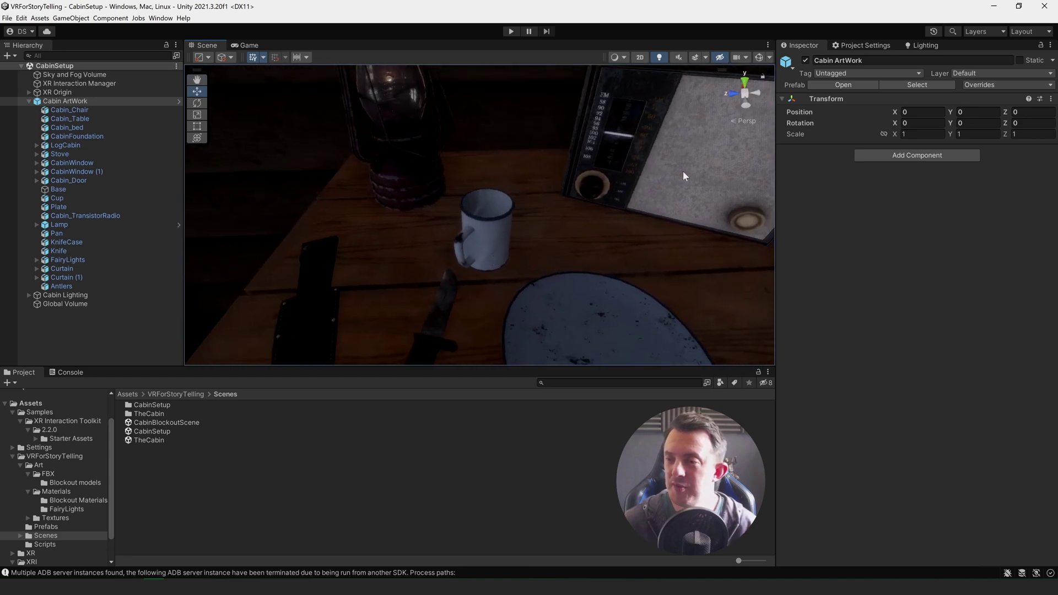
{"action": "right_click_drag", "start_coordinate": [683, 174], "coordinate": [539, 154]}
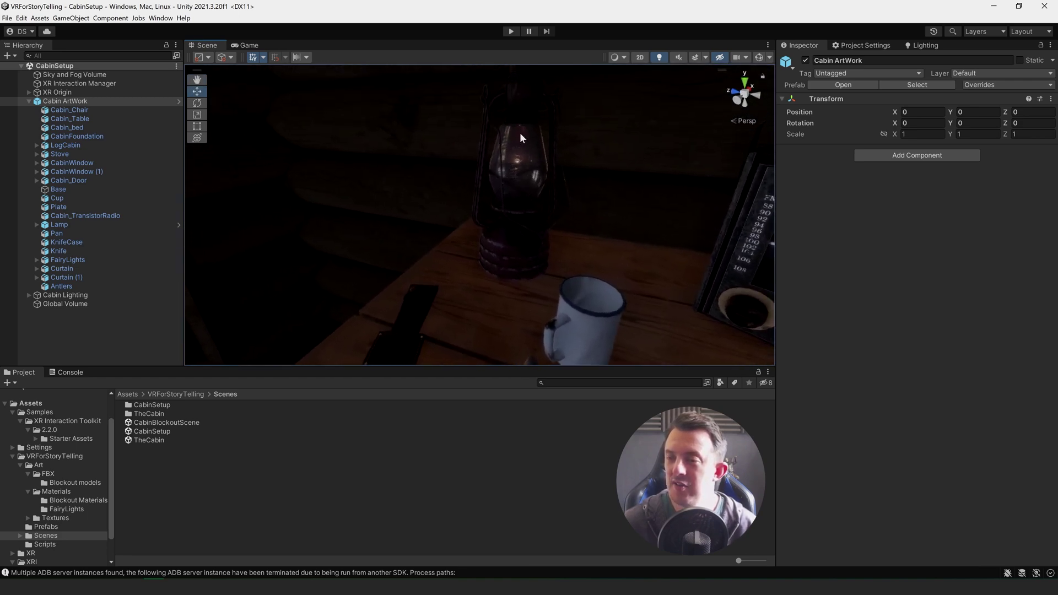
{"action": "right_click_drag", "start_coordinate": [528, 205], "coordinate": [633, 250]}
{"action": "right_click_drag", "start_coordinate": [532, 239], "coordinate": [611, 220]}
{"action": "mouse_move", "coordinate": [556, 242]}
{"action": "middle_mouse_down"}
{"action": "mouse_move", "coordinate": [534, 263]}
{"action": "mouse_move", "coordinate": [544, 237]}
{"action": "middle_mouse_up"}
{"action": "right_click_drag", "start_coordinate": [545, 237], "coordinate": [359, 215]}
{"action": "middle_click_drag", "start_coordinate": [505, 246], "coordinate": [490, 193]}
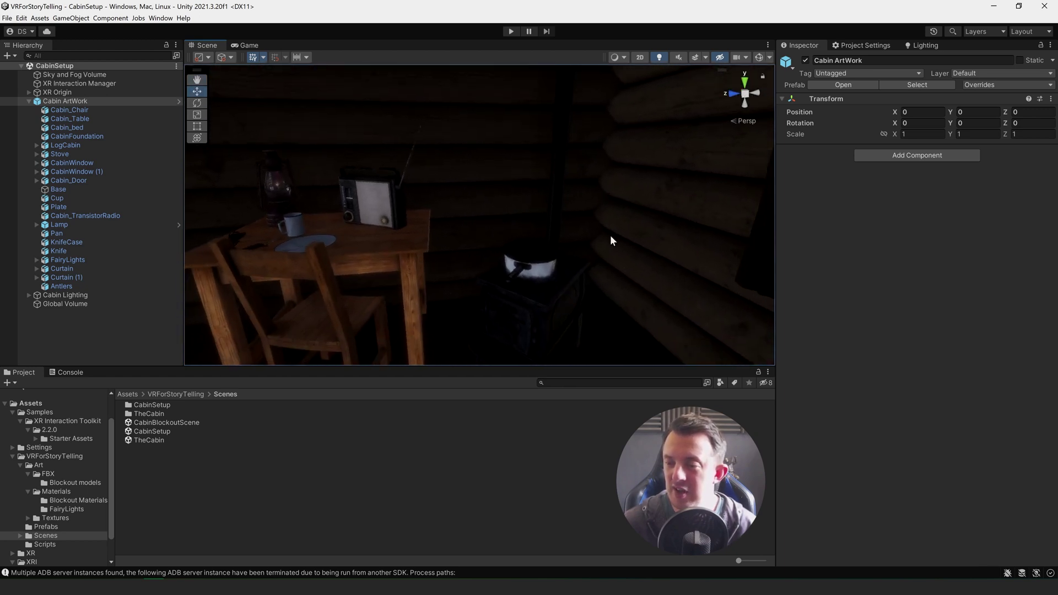
Step: Examine the fairy lights along the cabin wall and the table with the chair and radio
{"action": "right_click_drag", "start_coordinate": [610, 240], "coordinate": [351, 181]}
{"action": "middle_click_drag", "start_coordinate": [351, 181], "coordinate": [480, 224]}
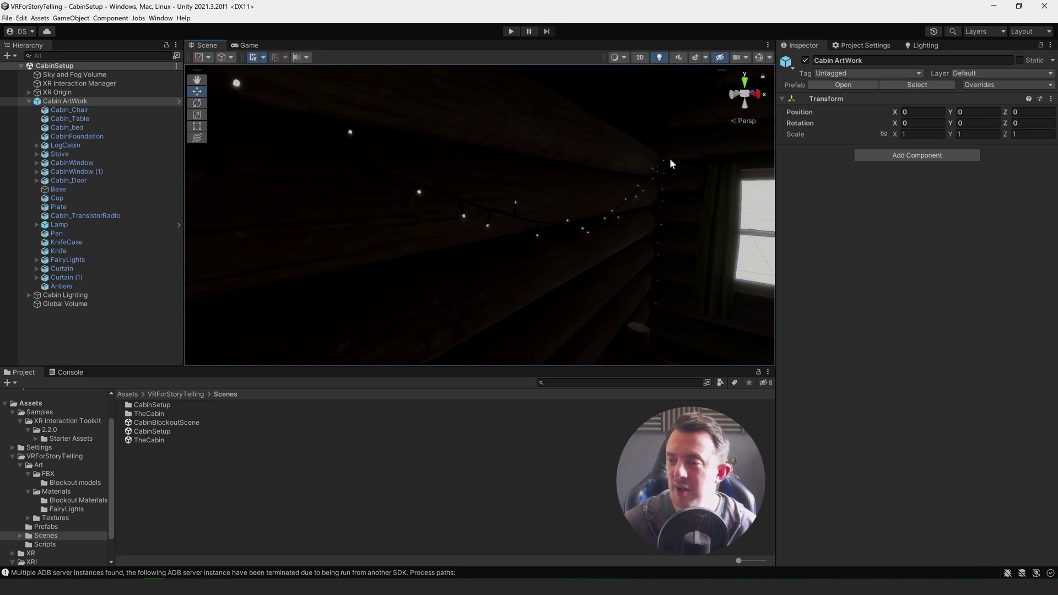
{"action": "right_click_drag", "start_coordinate": [693, 171], "coordinate": [379, 239]}
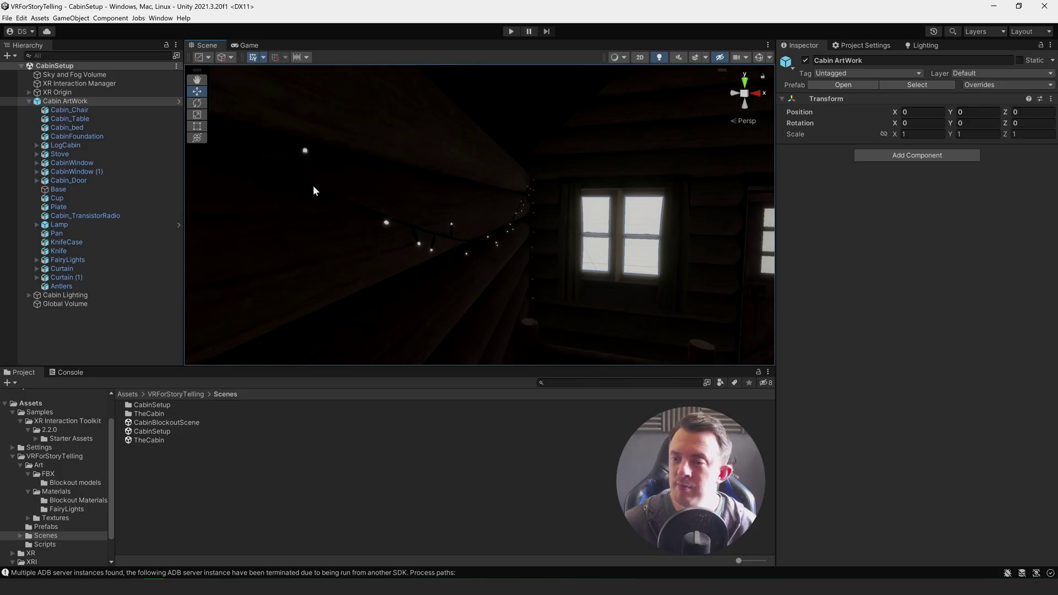
{"action": "right_click_drag", "start_coordinate": [572, 157], "coordinate": [429, 224]}
{"action": "right_click_drag", "start_coordinate": [312, 183], "coordinate": [439, 267]}
{"action": "scroll", "coordinate": [442, 203], "scroll_direction": "down", "scroll_amount": 5}
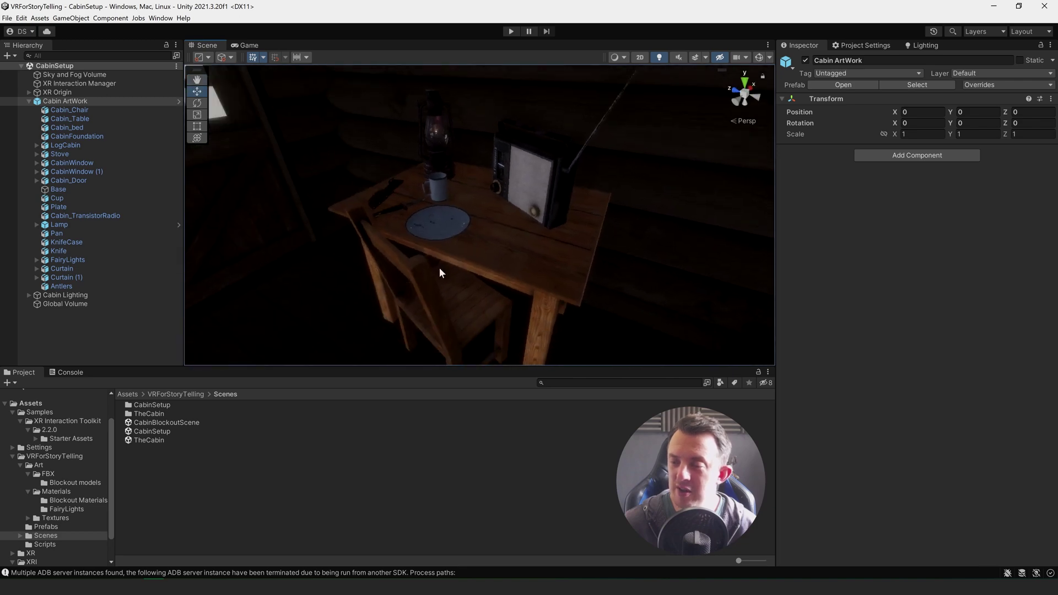
{"action": "scroll", "coordinate": [438, 267], "scroll_direction": "down", "scroll_amount": 2}
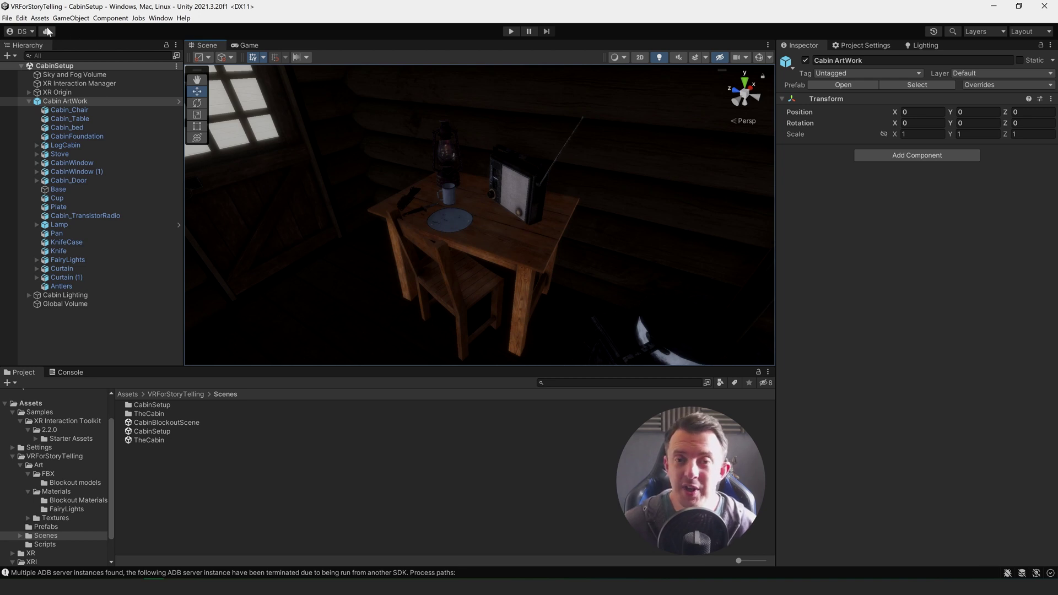
Step: Create a new scene from the Basic Indoors (HDRP) template and save it as CabinLightingTutorial
{"action": "left_click", "coordinate": [7, 18]}
{"action": "left_click", "coordinate": [25, 30]}
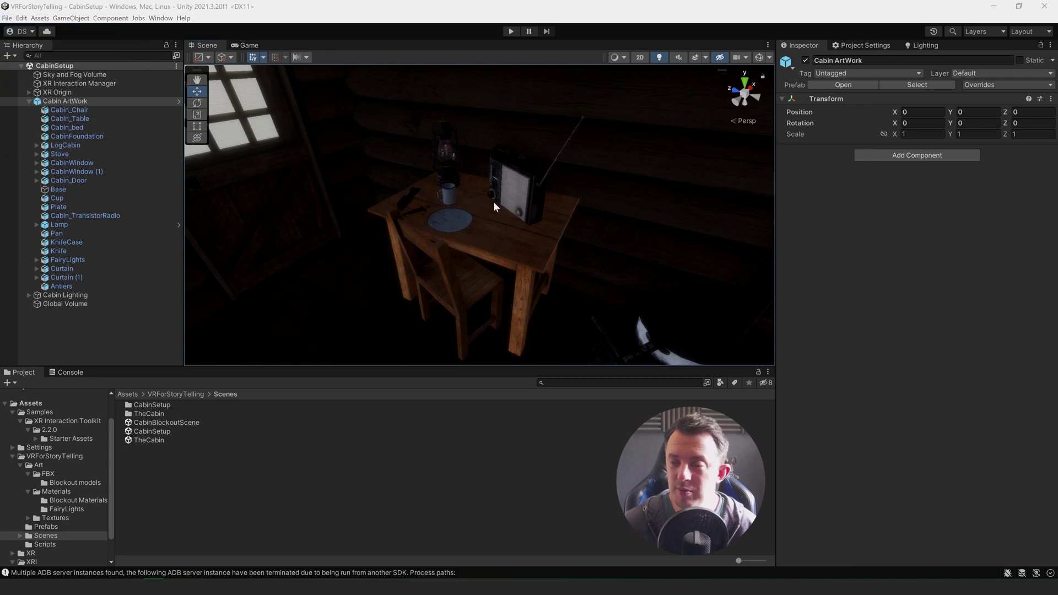
{"action": "key", "text": "ctrl+n"}
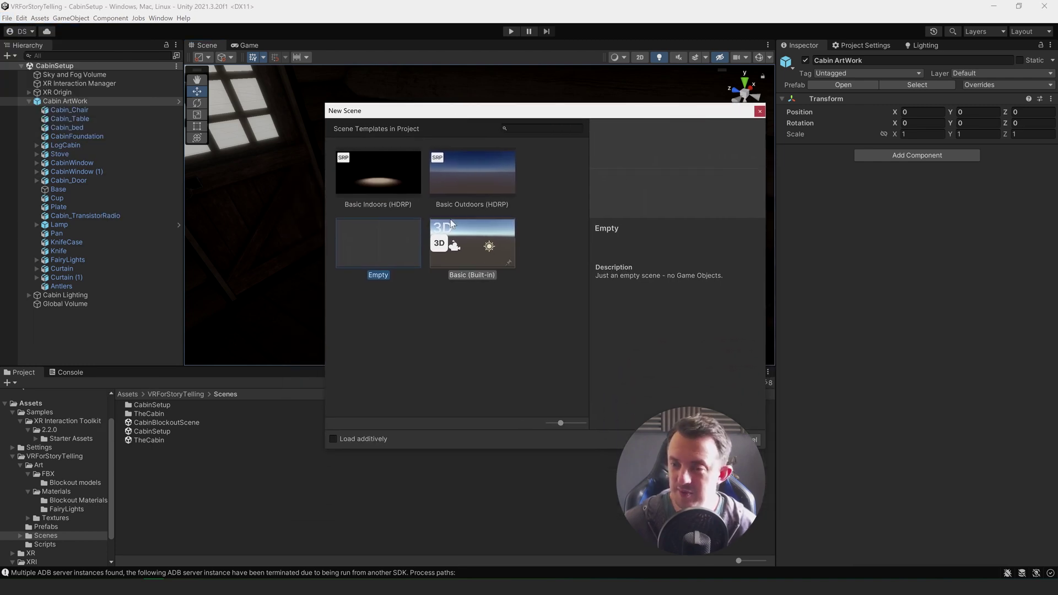
{"action": "left_click", "coordinate": [384, 175]}
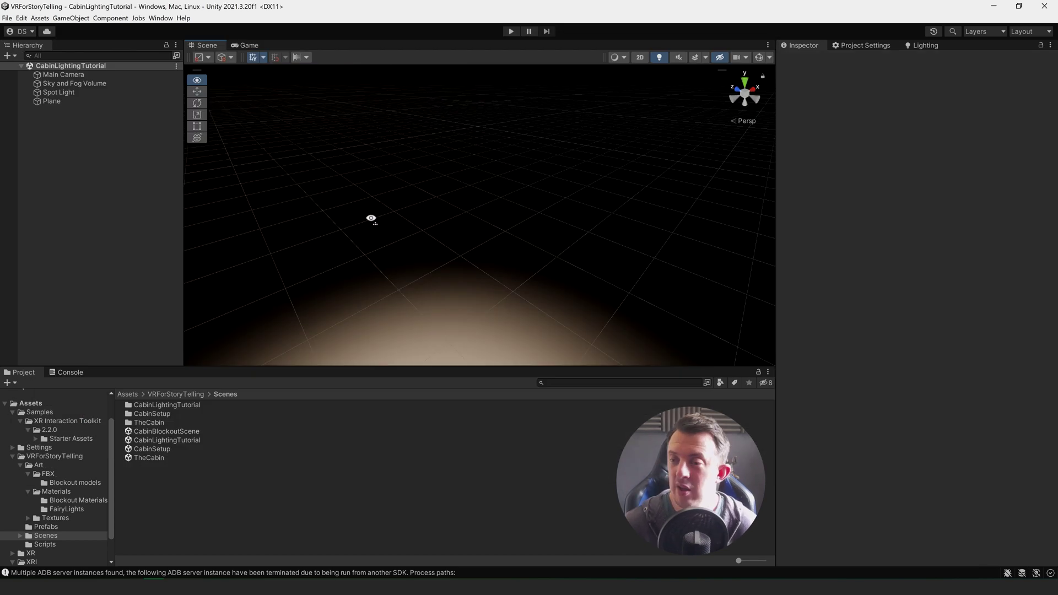
Step: Examine the new scene's floor plane and the pool of light cast by the spot light
{"action": "left_click_drag", "start_coordinate": [370, 220], "coordinate": [410, 238]}
{"action": "middle_click_drag", "start_coordinate": [410, 237], "coordinate": [420, 197]}
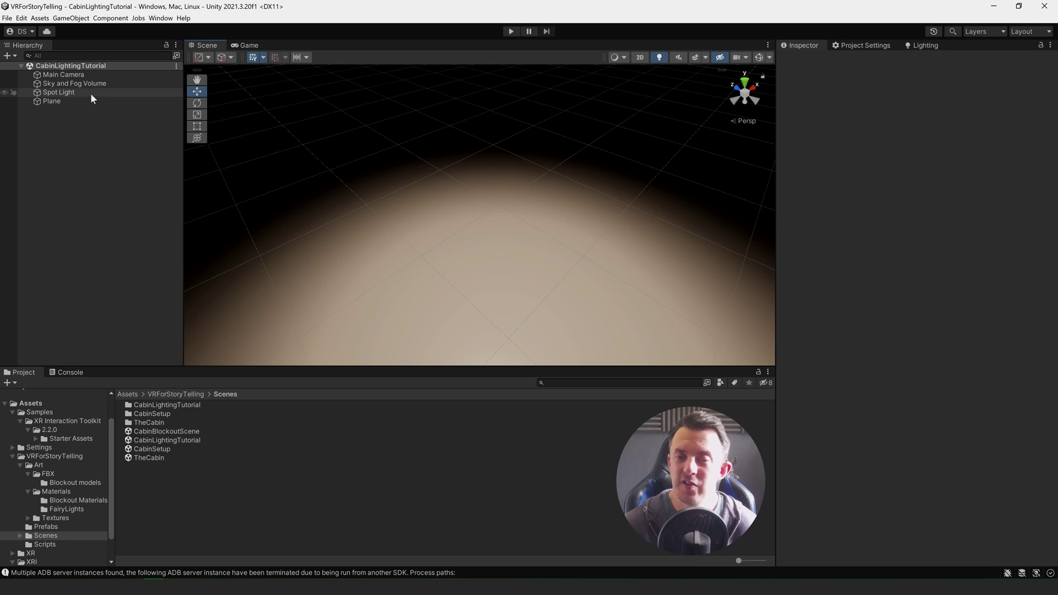
{"action": "right_click_drag", "start_coordinate": [562, 171], "coordinate": [559, 211]}
{"action": "middle_click_drag", "start_coordinate": [558, 212], "coordinate": [547, 119]}
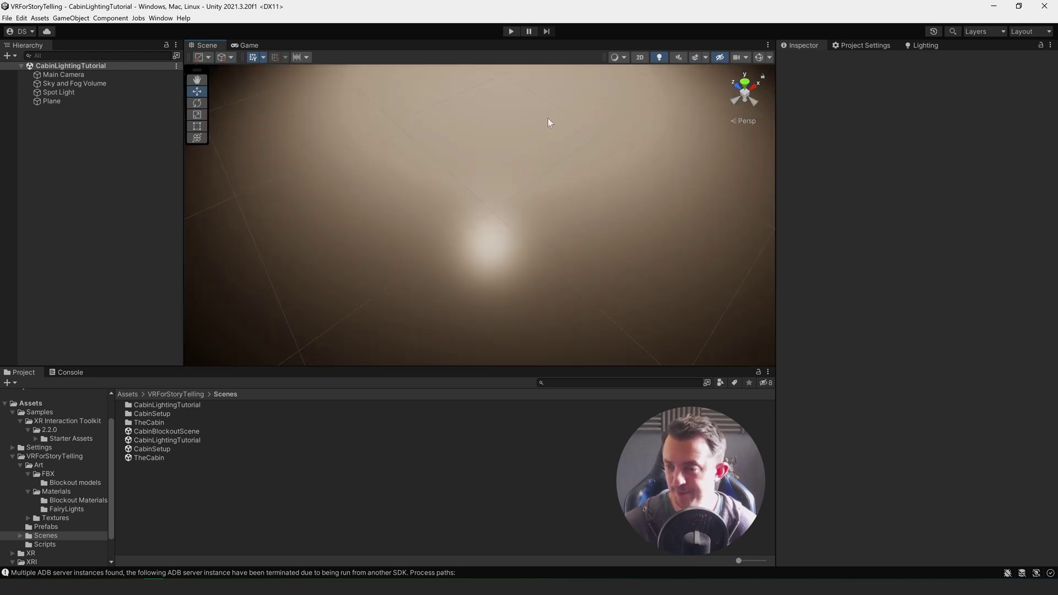
{"action": "right_click_drag", "start_coordinate": [548, 119], "coordinate": [528, 177]}
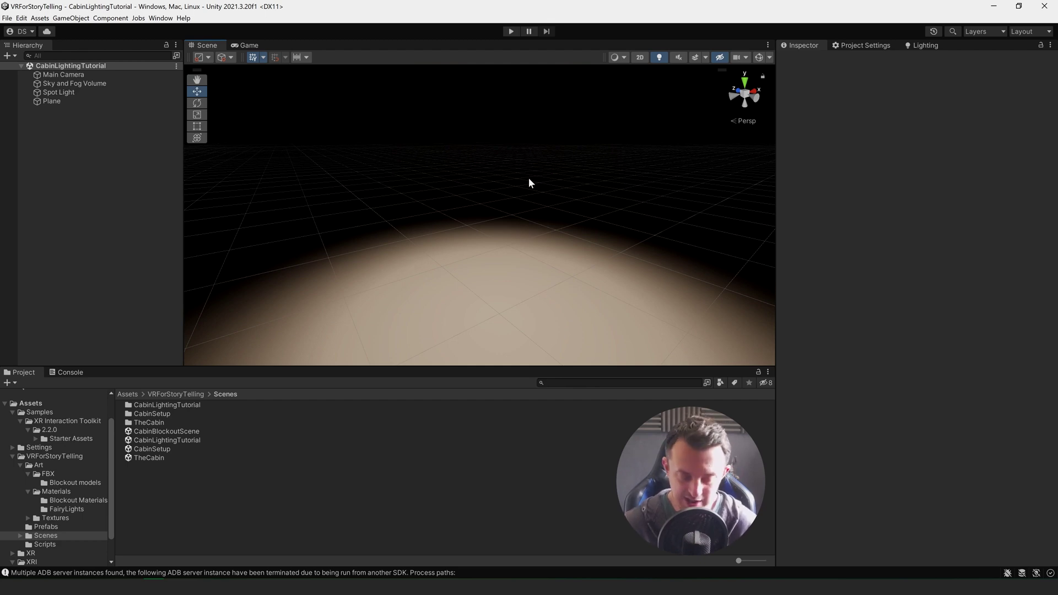
{"action": "right_click_drag", "start_coordinate": [490, 139], "coordinate": [551, 168]}
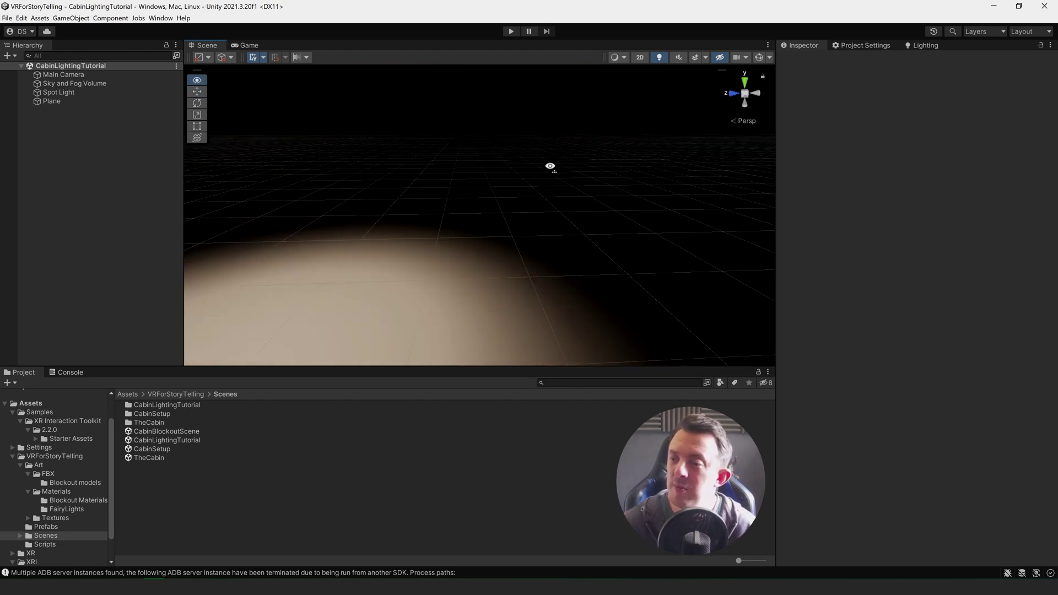
{"action": "middle_click_drag", "start_coordinate": [550, 167], "coordinate": [476, 156]}
{"action": "right_click_drag", "start_coordinate": [554, 233], "coordinate": [385, 194]}
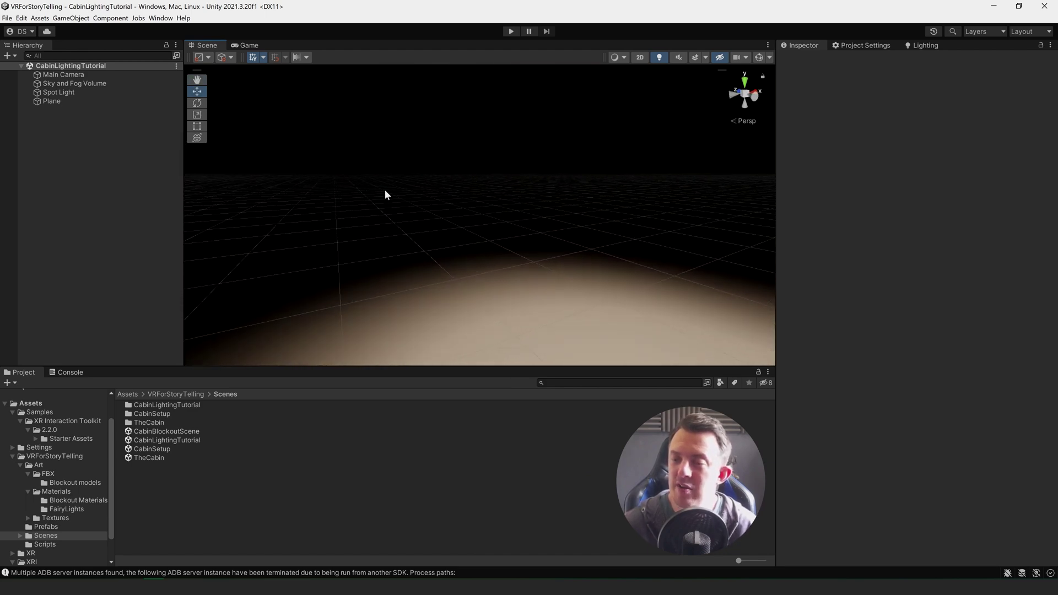
{"action": "right_click_drag", "start_coordinate": [382, 130], "coordinate": [545, 222]}
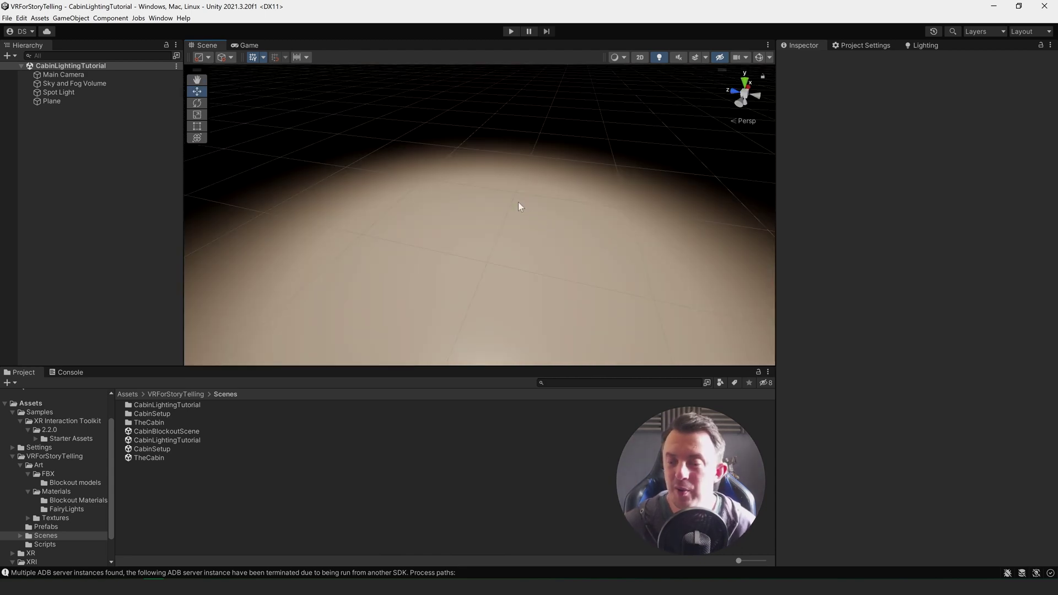
Step: Add the Cabin ArtWork prefab from the Prefabs folder to the scene and inspect the cabin's interior
{"action": "left_click", "coordinate": [47, 526]}
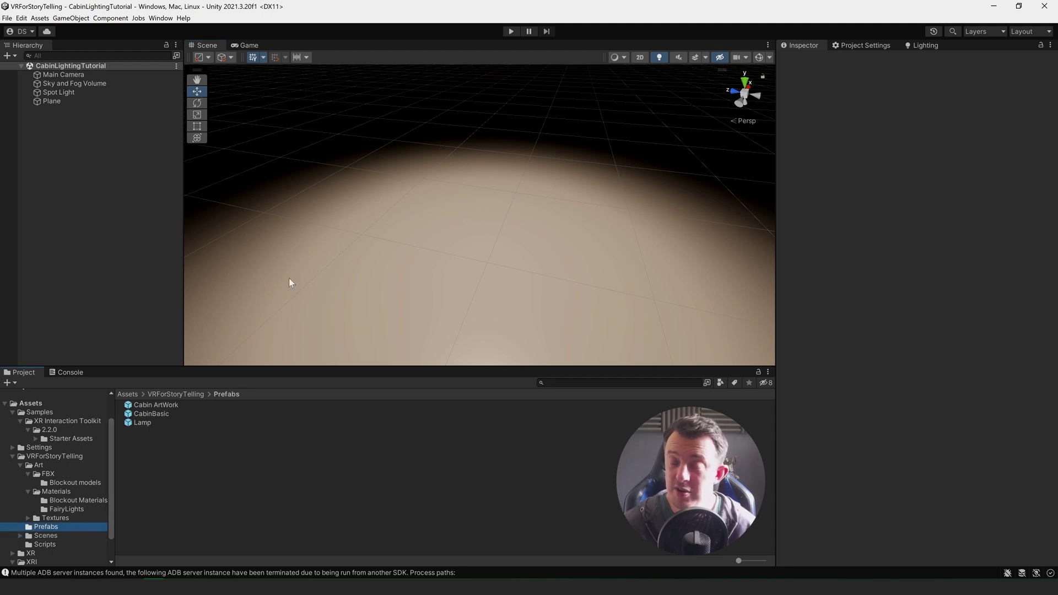
{"action": "left_click", "coordinate": [165, 405]}
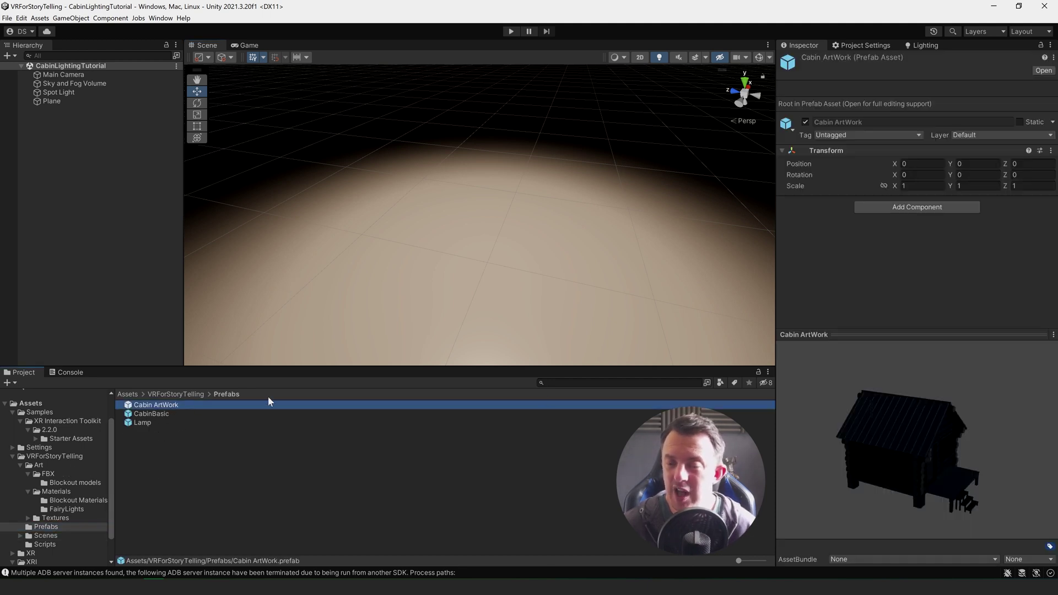
{"action": "left_click_drag", "start_coordinate": [811, 406], "coordinate": [788, 422]}
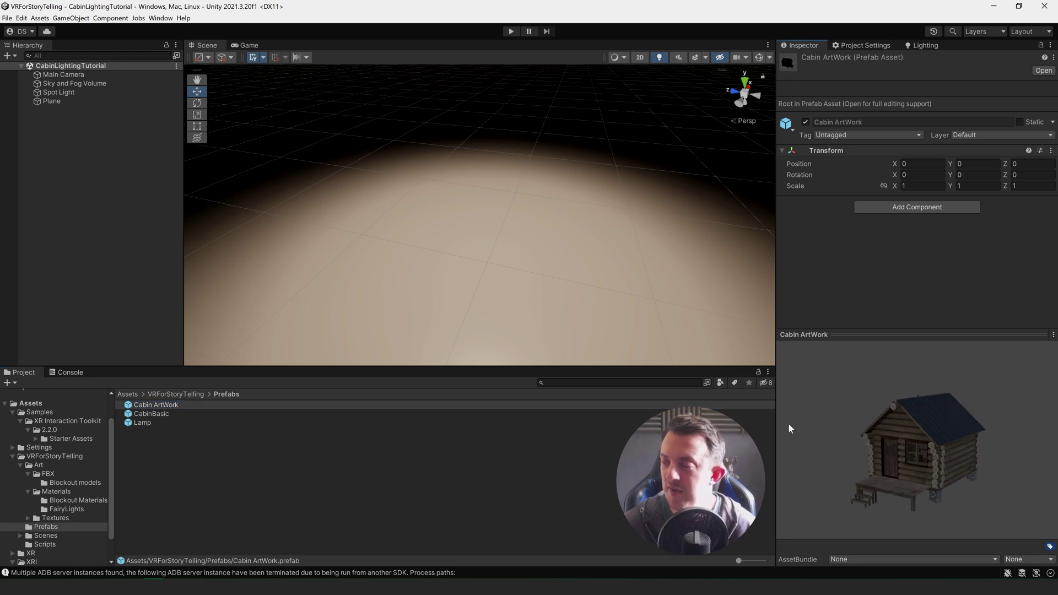
{"action": "left_click_drag", "start_coordinate": [165, 405], "coordinate": [92, 171]}
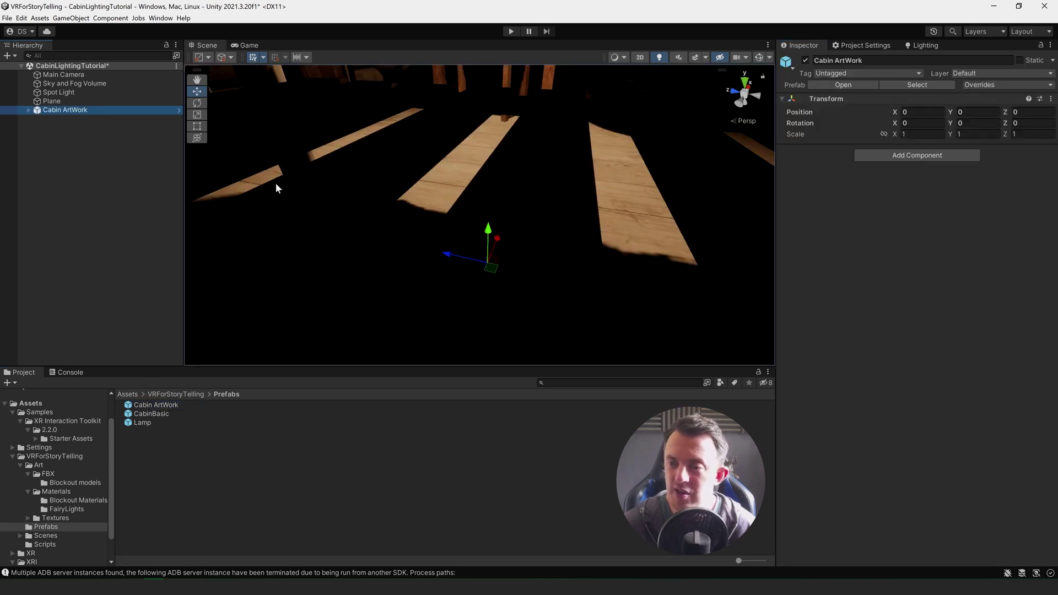
{"action": "right_click_drag", "start_coordinate": [275, 183], "coordinate": [386, 138]}
{"action": "middle_click_drag", "start_coordinate": [386, 138], "coordinate": [449, 203]}
{"action": "right_click_drag", "start_coordinate": [449, 203], "coordinate": [574, 285]}
{"action": "middle_click_drag", "start_coordinate": [573, 286], "coordinate": [531, 259]}
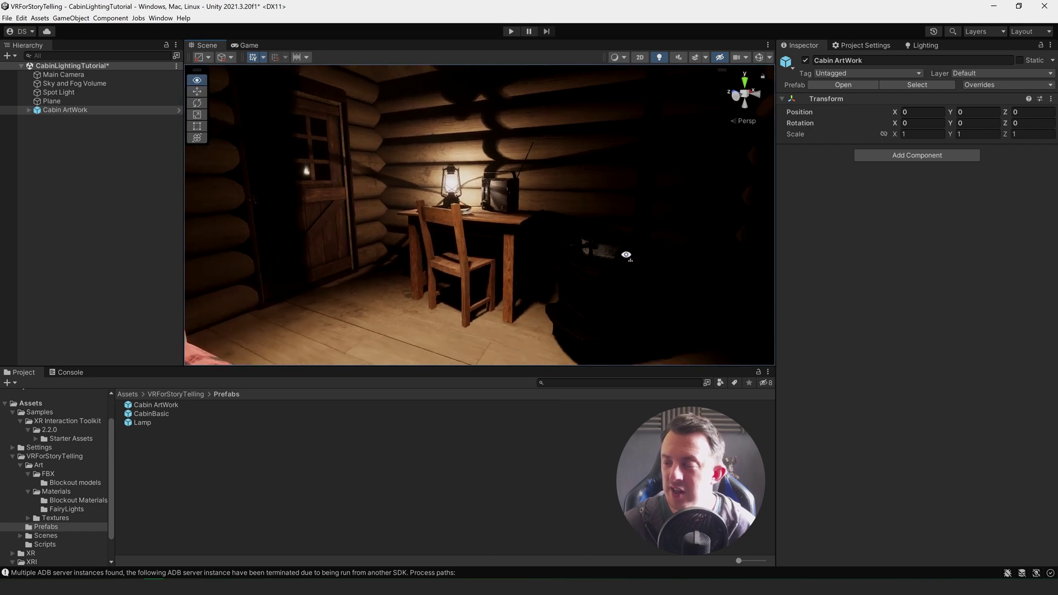
{"action": "right_click_drag", "start_coordinate": [531, 259], "coordinate": [494, 262]}
{"action": "right_click_drag", "start_coordinate": [380, 161], "coordinate": [423, 232]}
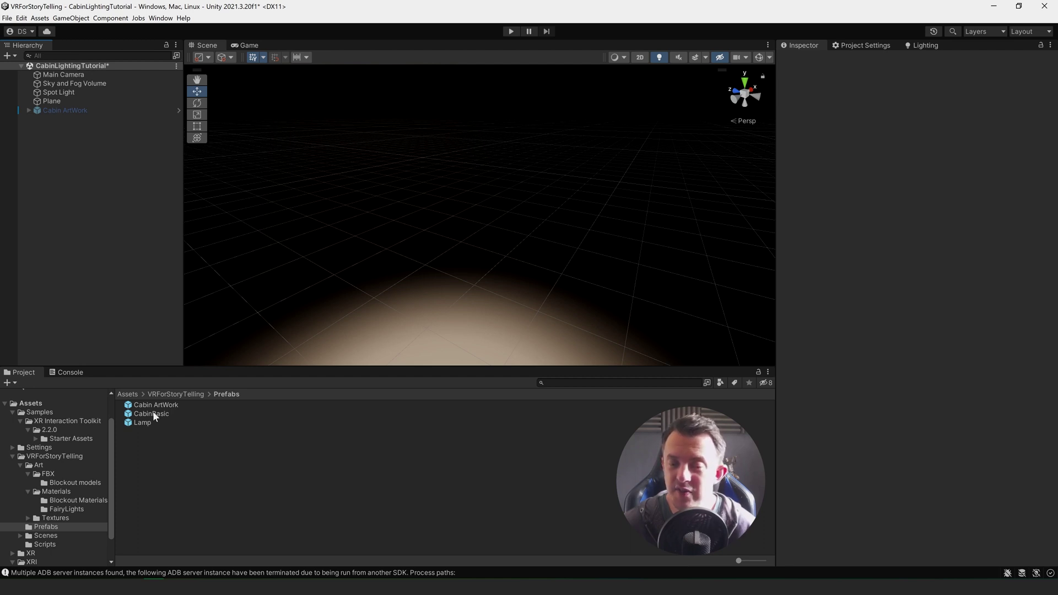
Step: Try the CabinBasic prefab in the scene, check its blockout interior with scene lighting toggled, and remove it
{"action": "left_click_drag", "start_coordinate": [152, 413], "coordinate": [94, 260]}
{"action": "right_click_drag", "start_coordinate": [554, 295], "coordinate": [412, 259]}
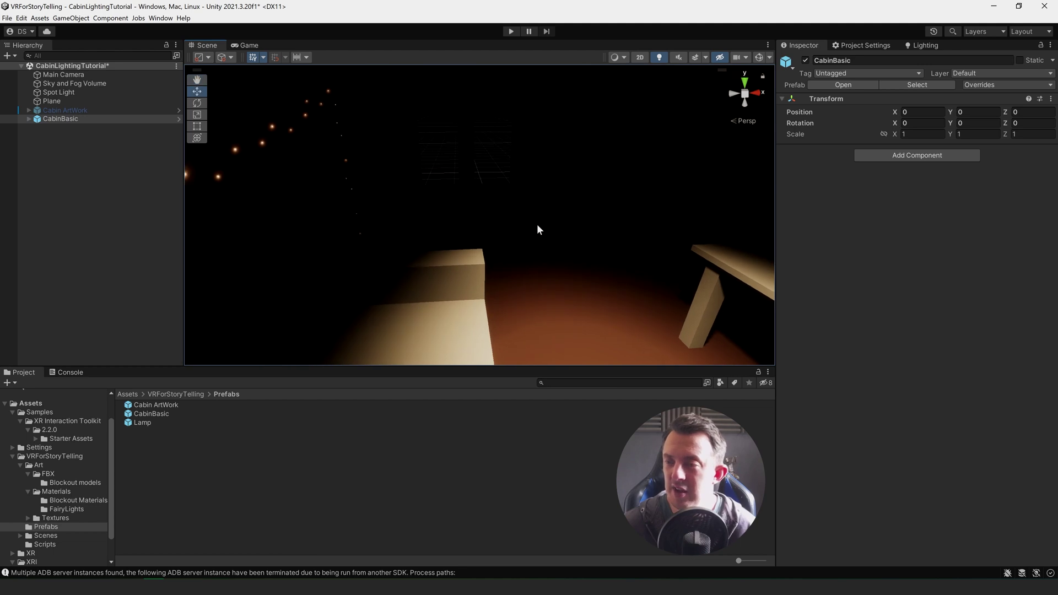
{"action": "left_click", "coordinate": [660, 57]}
{"action": "right_click_drag", "start_coordinate": [481, 273], "coordinate": [496, 297]}
{"action": "left_click", "coordinate": [64, 119]}
{"action": "right_click_drag", "start_coordinate": [492, 207], "coordinate": [516, 301]}
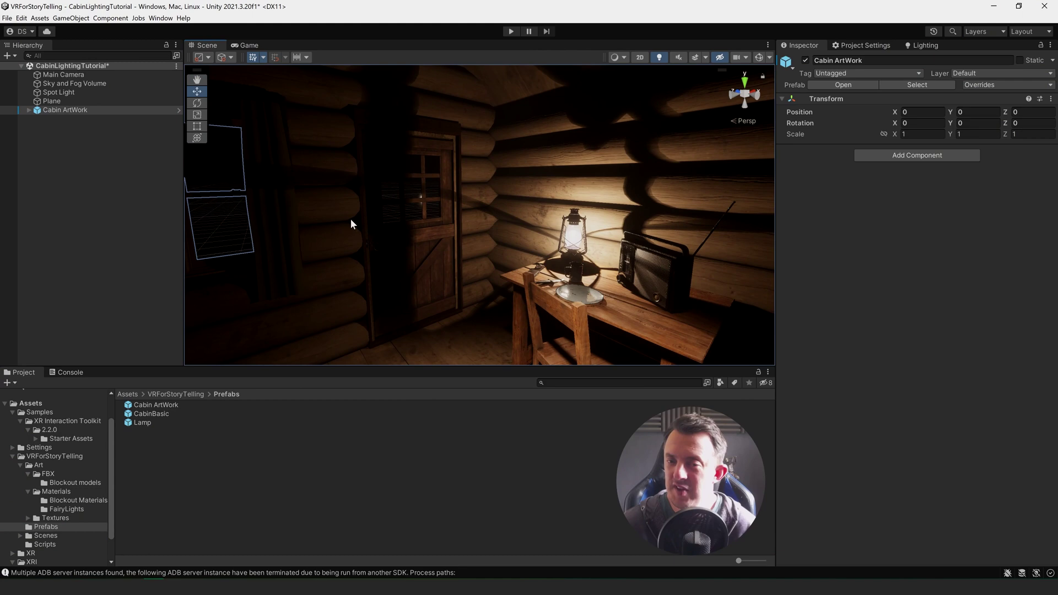
Step: Examine the light and shadows that the lantern casts on the table props and log walls
{"action": "right_click_drag", "start_coordinate": [351, 223], "coordinate": [576, 313]}
{"action": "right_click_drag", "start_coordinate": [583, 200], "coordinate": [389, 188]}
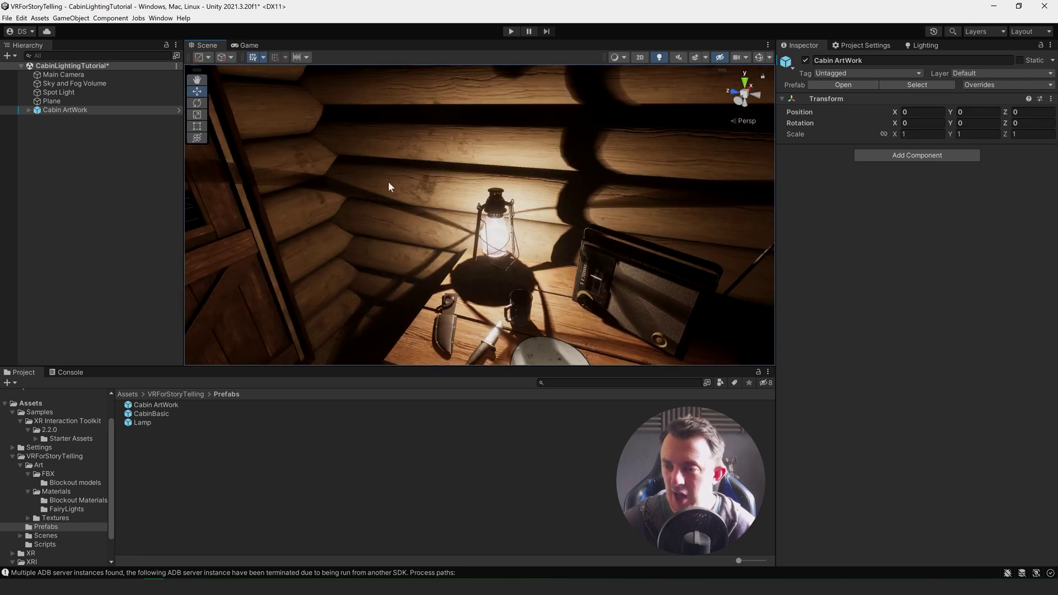
{"action": "middle_click_drag", "start_coordinate": [522, 263], "coordinate": [487, 246]}
{"action": "scroll", "coordinate": [457, 241], "scroll_direction": "down", "scroll_amount": 4}
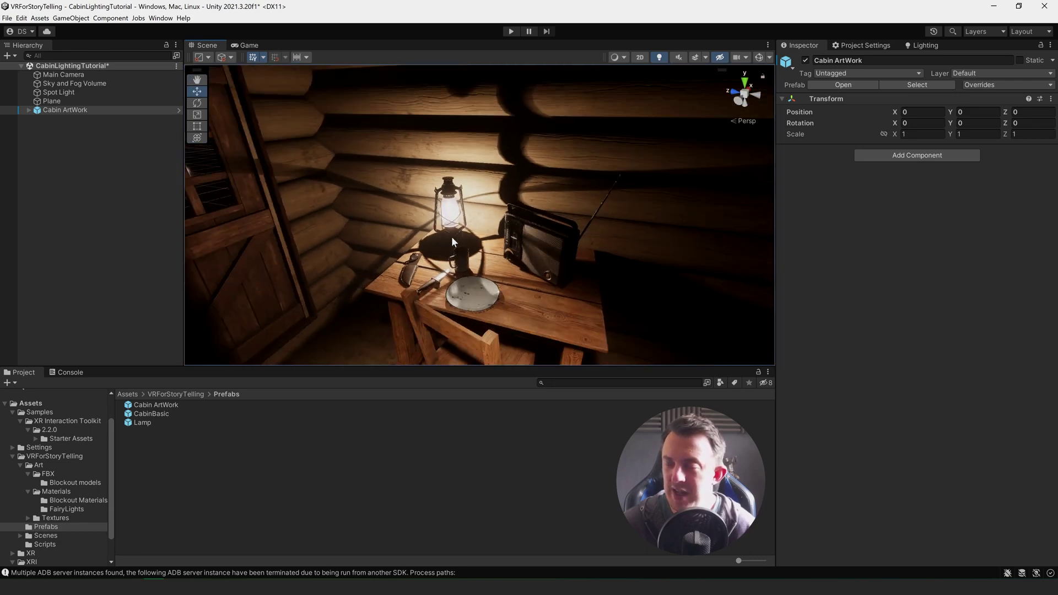
{"action": "right_click_drag", "start_coordinate": [496, 244], "coordinate": [322, 234]}
{"action": "scroll", "coordinate": [498, 270], "scroll_direction": "up", "scroll_amount": 5}
{"action": "right_click_drag", "start_coordinate": [498, 265], "coordinate": [671, 300]}
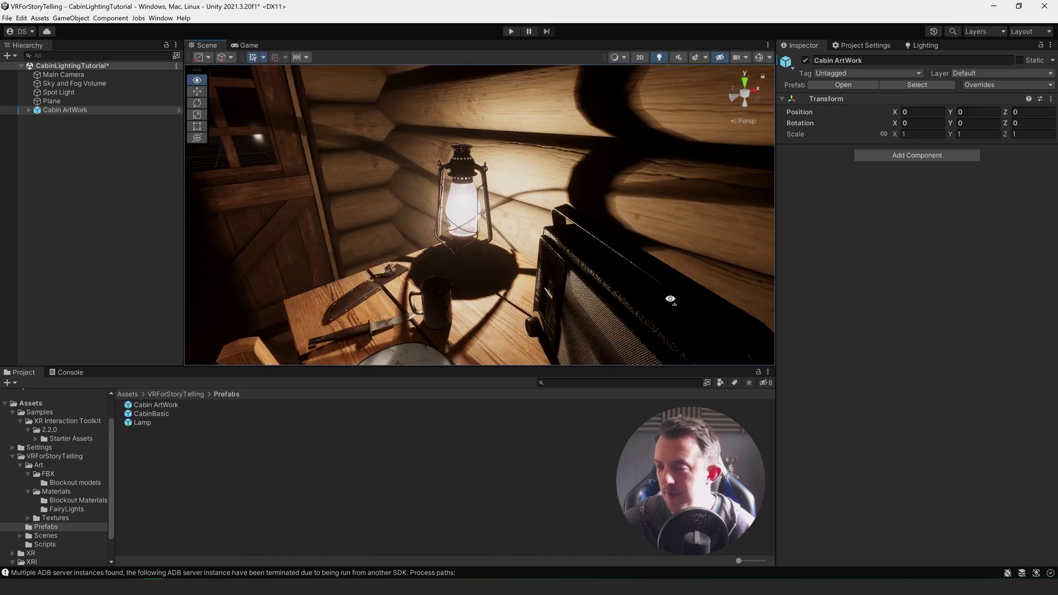
{"action": "right_click_drag", "start_coordinate": [462, 265], "coordinate": [496, 255]}
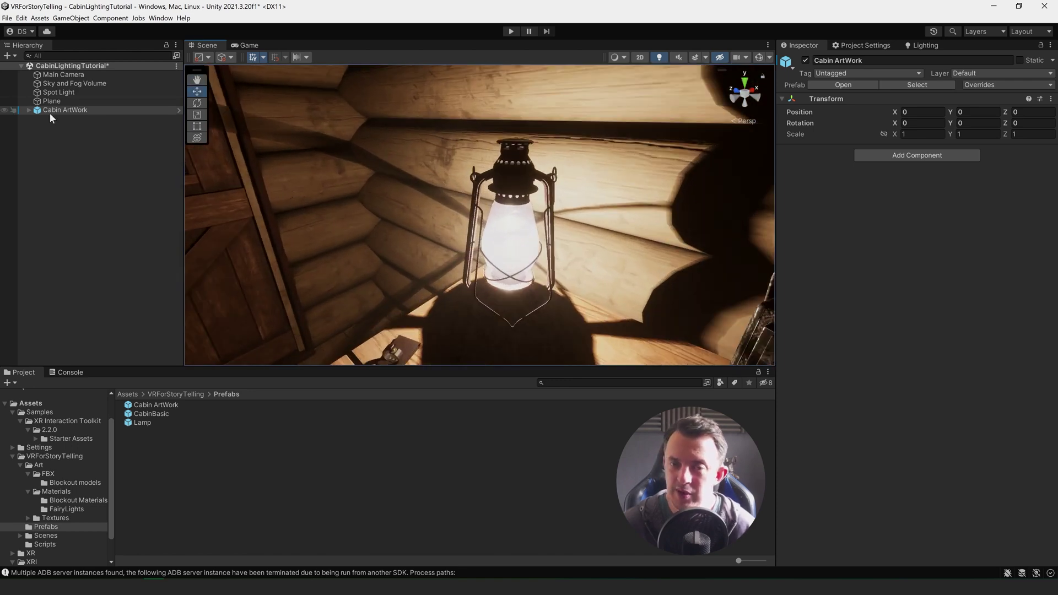
Step: Select the Point Light under Lamp_Glass in the Cabin ArtWork's lamp and inspect its light settings and the shadow beneath the lantern
{"action": "left_click", "coordinate": [29, 109]}
{"action": "left_click", "coordinate": [510, 232]}
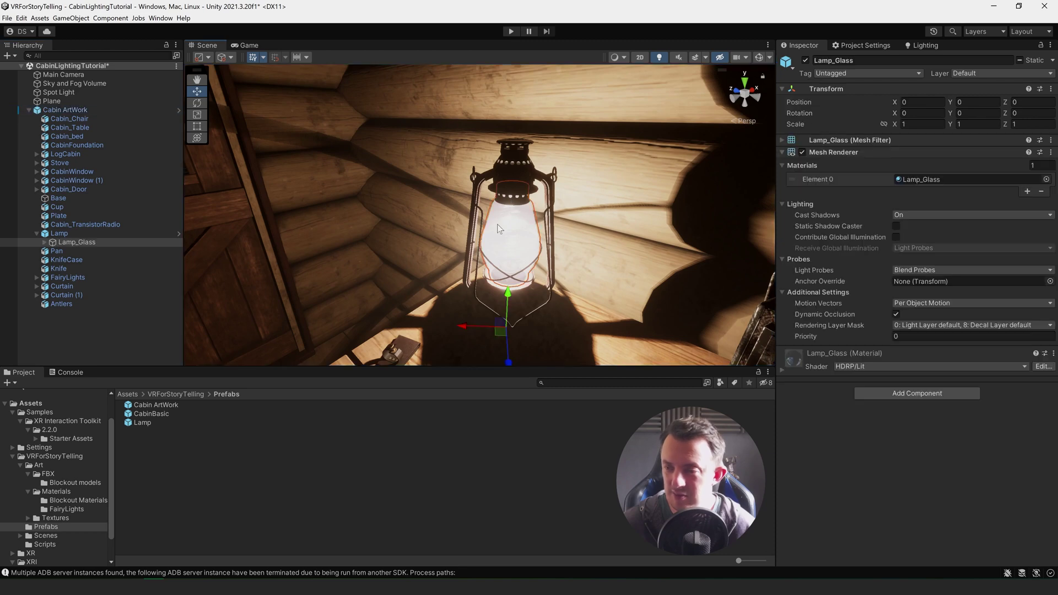
{"action": "left_click", "coordinate": [71, 242]}
{"action": "left_click", "coordinate": [45, 242]}
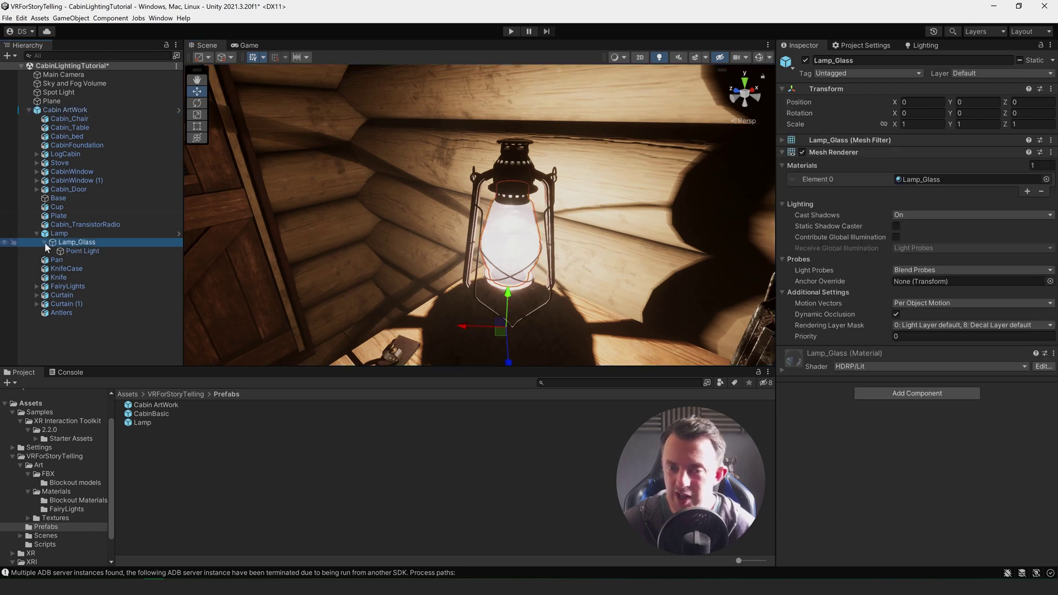
{"action": "left_click", "coordinate": [81, 251]}
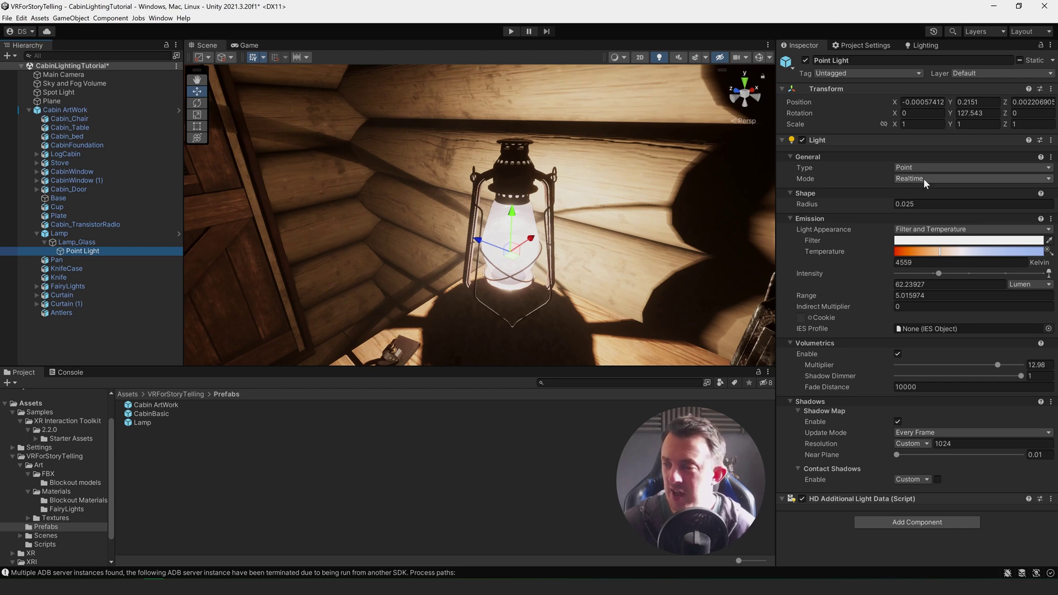
{"action": "right_click_drag", "start_coordinate": [499, 281], "coordinate": [544, 296]}
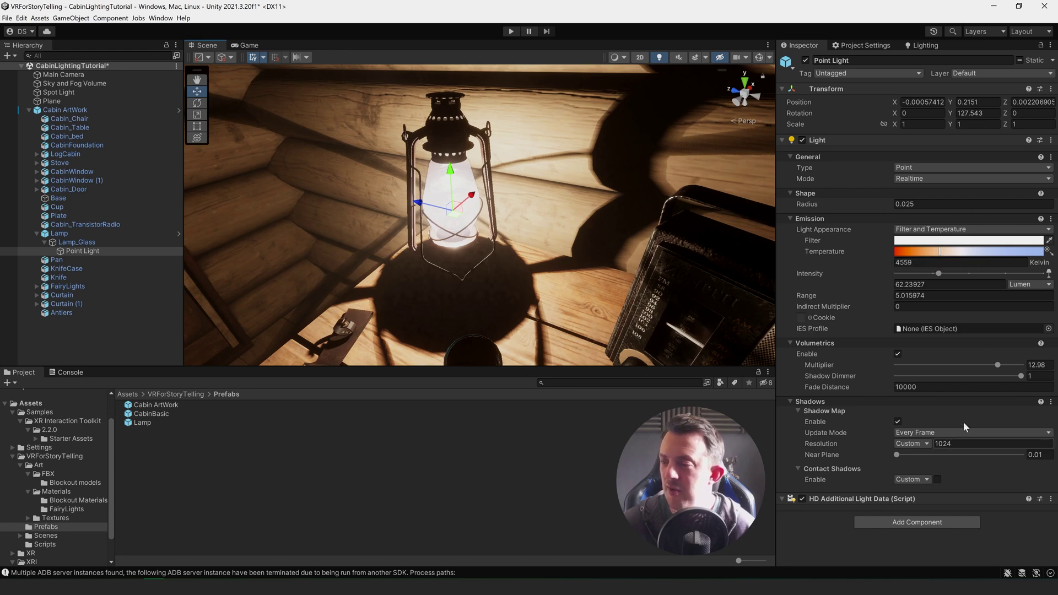
{"action": "left_click_drag", "start_coordinate": [314, 176], "coordinate": [495, 235], "text": "alt"}
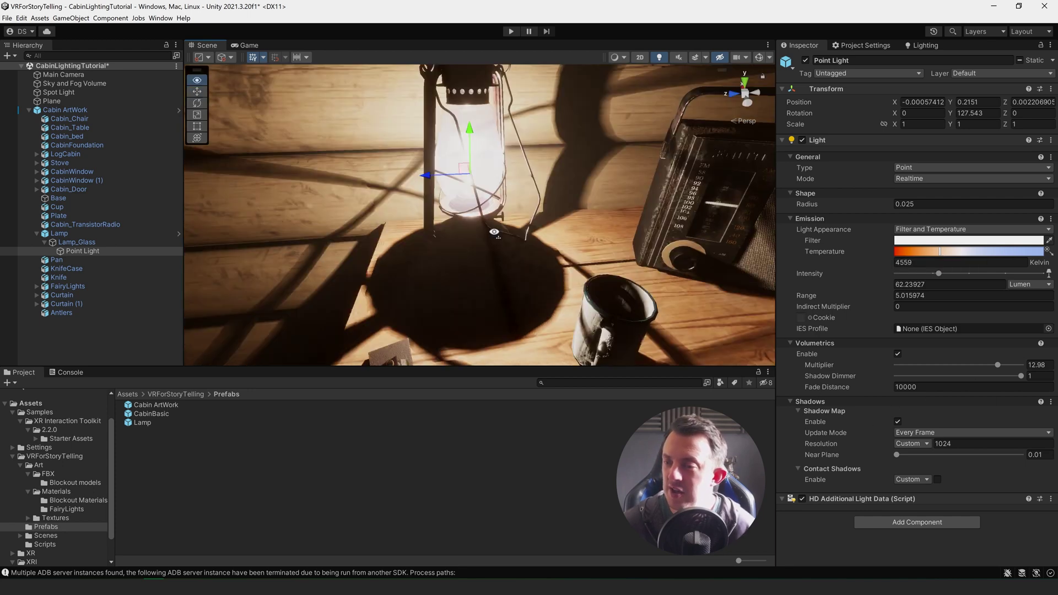
{"action": "middle_click_drag", "start_coordinate": [494, 235], "coordinate": [482, 186]}
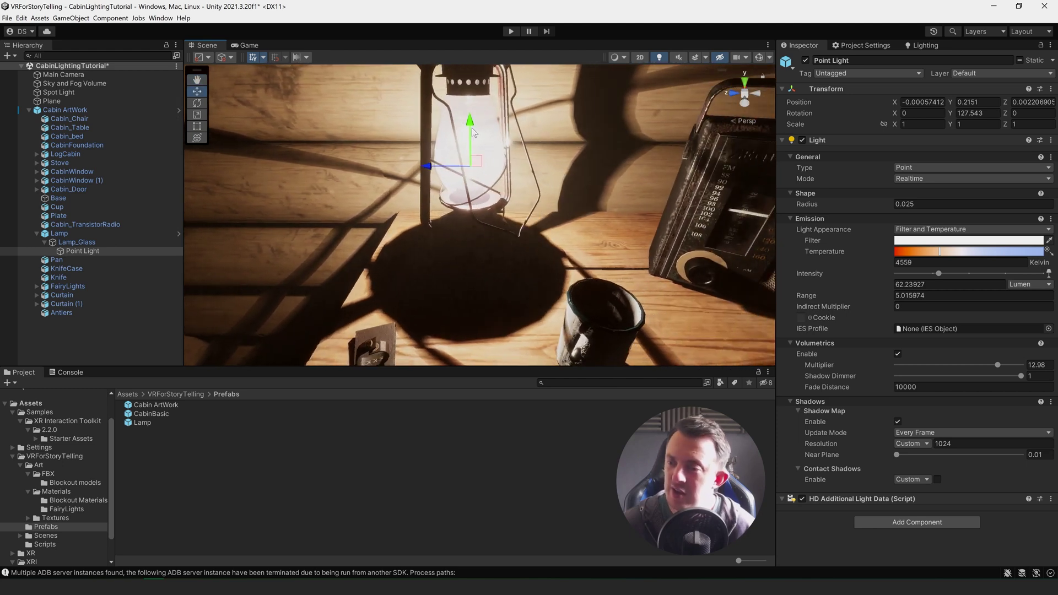
Step: Compare the lantern's glow with the Point Light's volumetrics off and on, viewing the lamp and table from several angles
{"action": "mouse_move", "coordinate": [452, 242]}
{"action": "middle_mouse_down"}
{"action": "mouse_move", "coordinate": [484, 243]}
{"action": "mouse_move", "coordinate": [454, 243]}
{"action": "middle_mouse_up"}
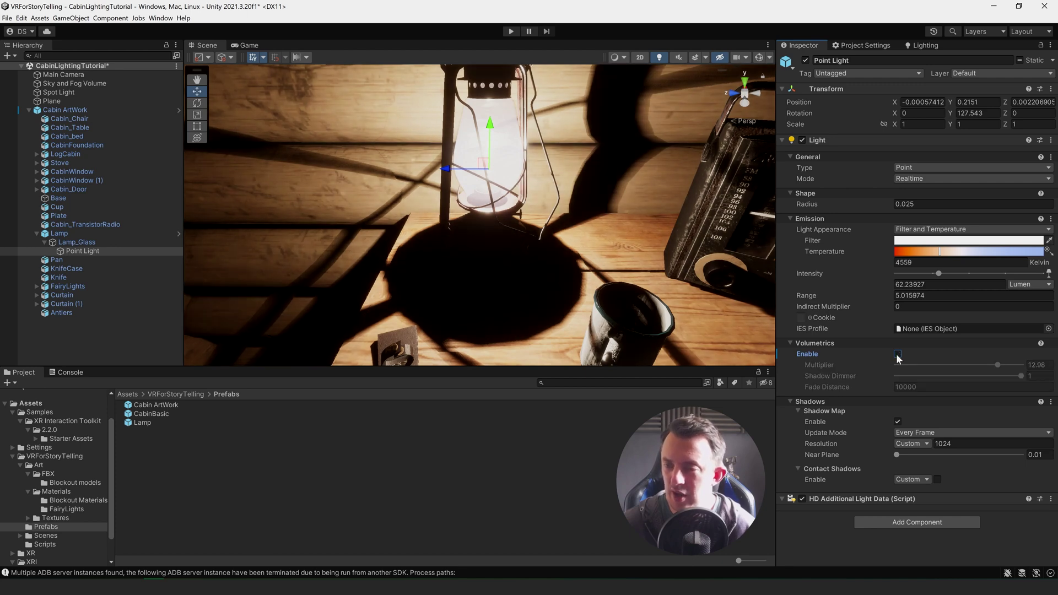
{"action": "middle_click_drag", "start_coordinate": [500, 172], "coordinate": [501, 211]}
{"action": "middle_click_drag", "start_coordinate": [504, 211], "coordinate": [495, 211]}
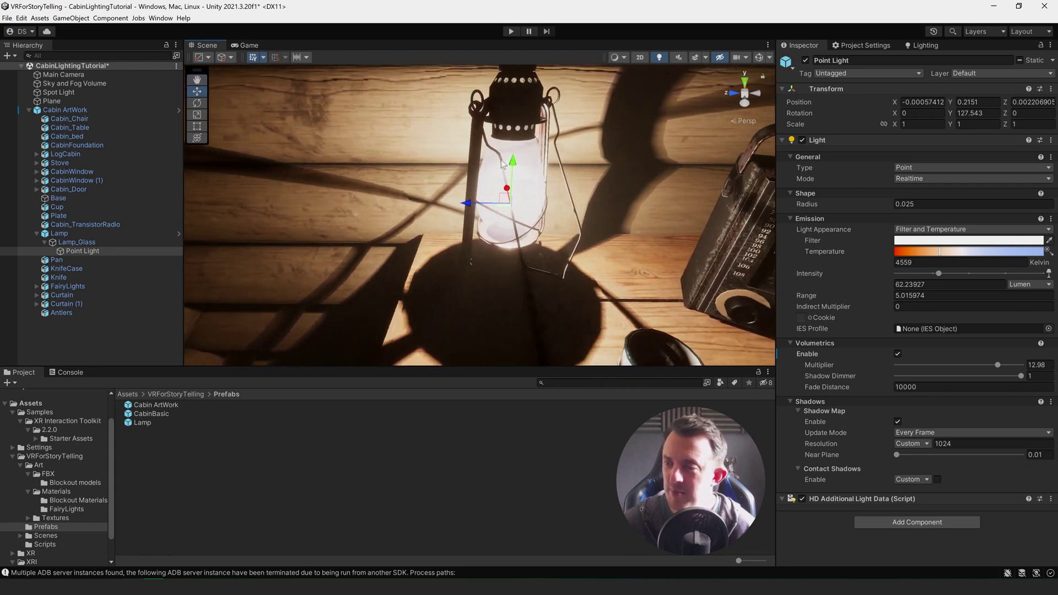
{"action": "middle_click_drag", "start_coordinate": [491, 240], "coordinate": [484, 238]}
{"action": "left_click_drag", "start_coordinate": [484, 242], "coordinate": [434, 254], "text": "alt"}
{"action": "scroll", "coordinate": [440, 220], "scroll_direction": "down", "scroll_amount": 3}
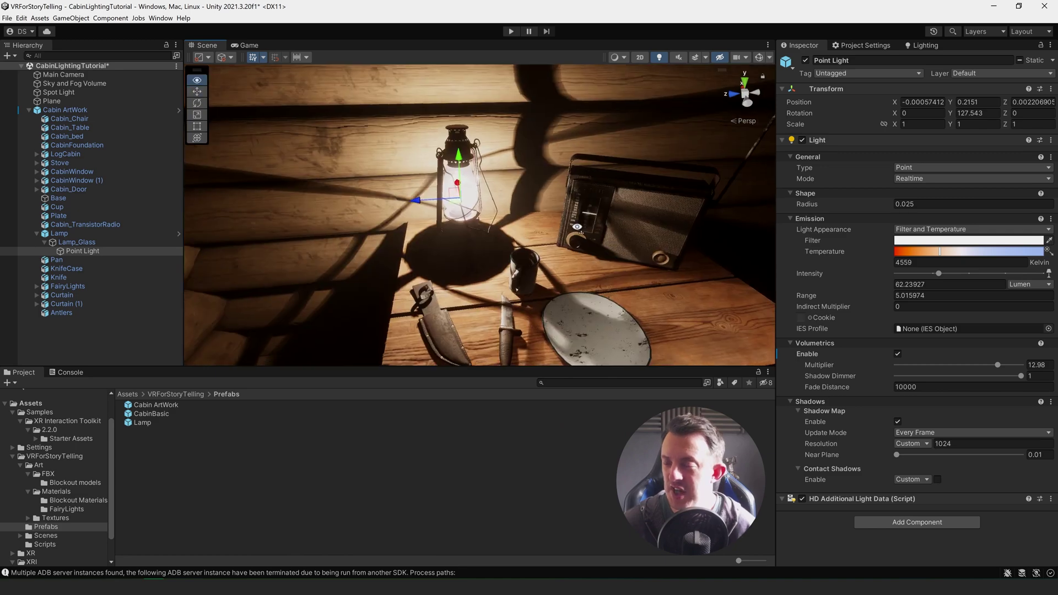
{"action": "middle_click_drag", "start_coordinate": [444, 177], "coordinate": [480, 201]}
{"action": "left_click_drag", "start_coordinate": [480, 201], "coordinate": [495, 211], "text": "alt"}
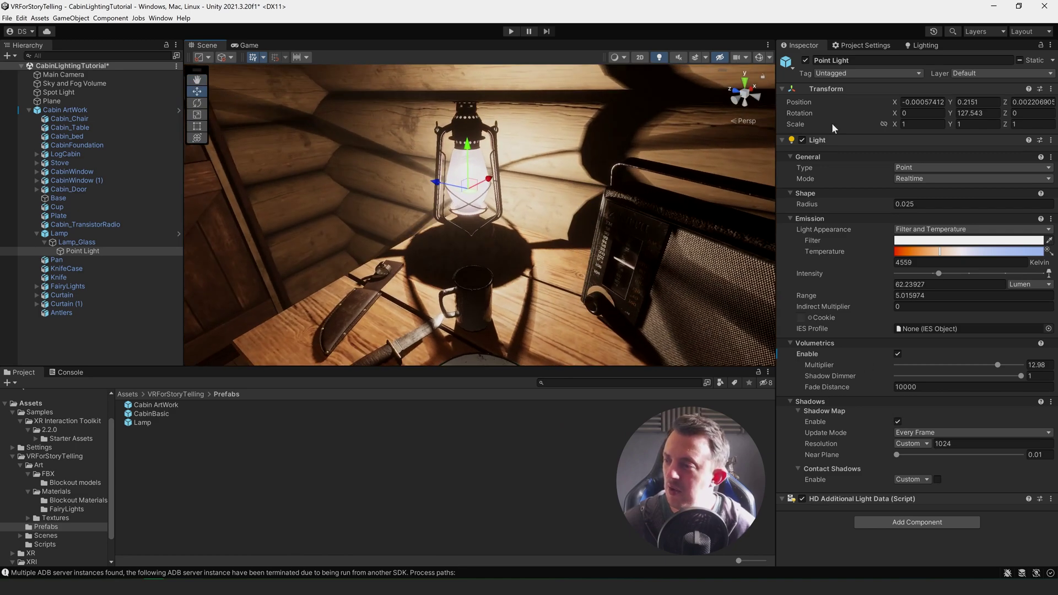
Step: Switch the Point Light's shadow map off and back on to compare the shadows around the lantern and table
{"action": "left_click", "coordinate": [897, 421]}
{"action": "right_click_drag", "start_coordinate": [447, 251], "coordinate": [427, 252]}
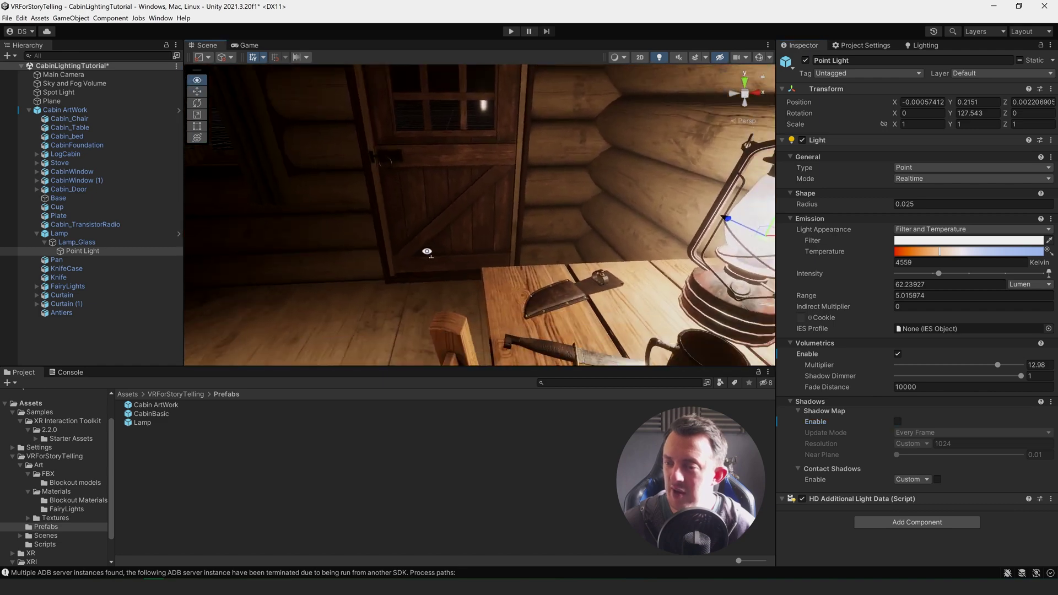
{"action": "key", "text": "f"}
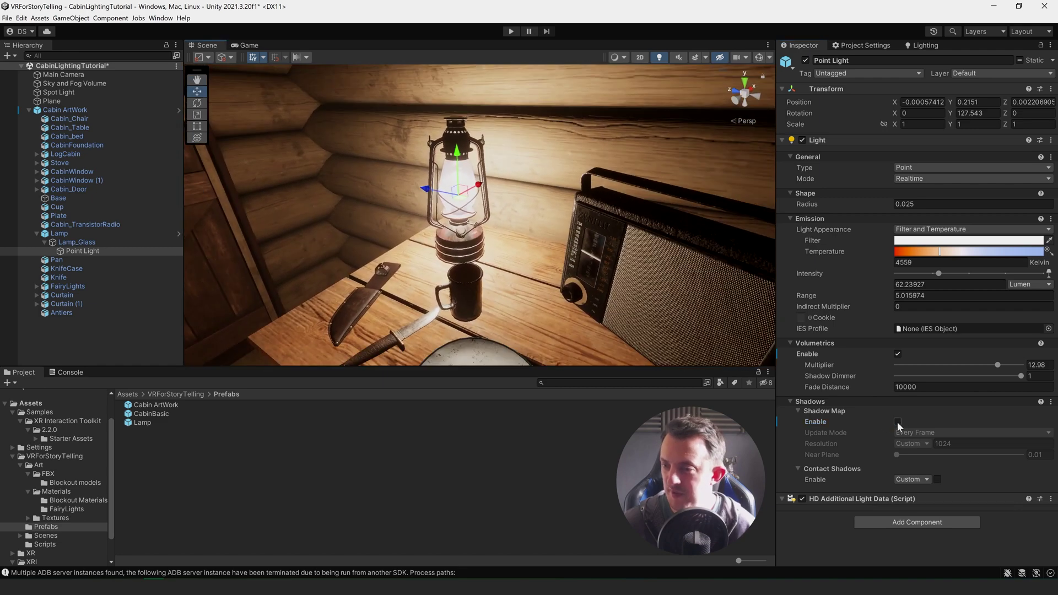
{"action": "left_click", "coordinate": [897, 421]}
{"action": "scroll", "coordinate": [617, 231], "scroll_direction": "down", "scroll_amount": 5}
{"action": "left_click_drag", "start_coordinate": [496, 237], "coordinate": [622, 237], "text": "alt"}
{"action": "middle_click_drag", "start_coordinate": [622, 226], "coordinate": [463, 232]}
{"action": "scroll", "coordinate": [426, 239], "scroll_direction": "up", "scroll_amount": 2}
{"action": "right_click_drag", "start_coordinate": [644, 241], "coordinate": [613, 217]}
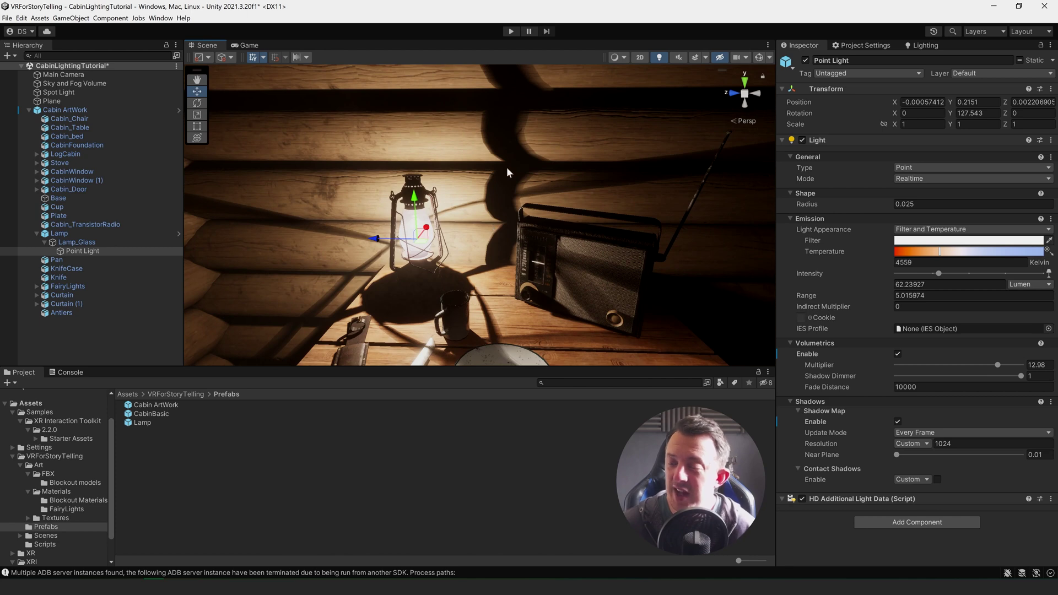
Step: Set Cast Shadows to Off in the Mesh Renderer of Lamp_Glass
{"action": "left_click", "coordinate": [84, 243]}
{"action": "left_click", "coordinate": [84, 243]}
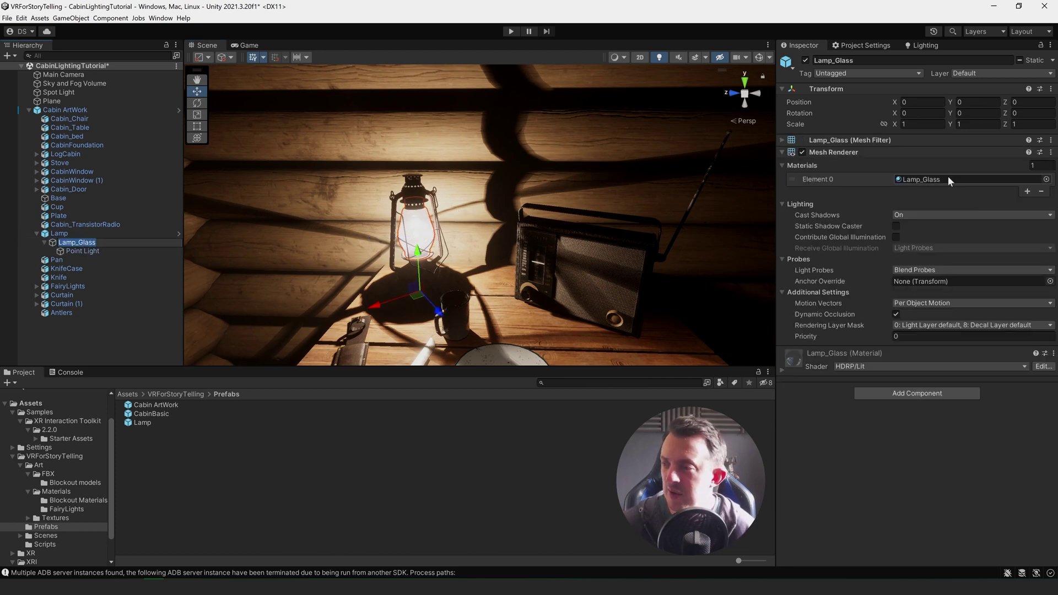
{"action": "left_click", "coordinate": [941, 216]}
{"action": "left_click", "coordinate": [935, 228]}
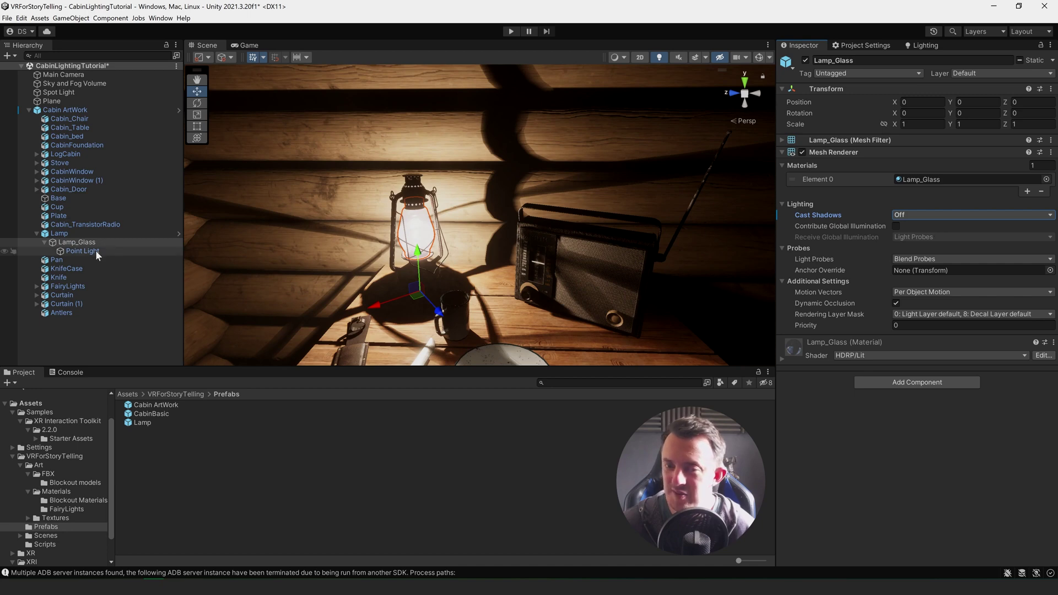
Step: Set Cast Shadows to Off in the Mesh Renderer of the parent Lamp object and check the tabletop lighting
{"action": "left_click", "coordinate": [67, 234]}
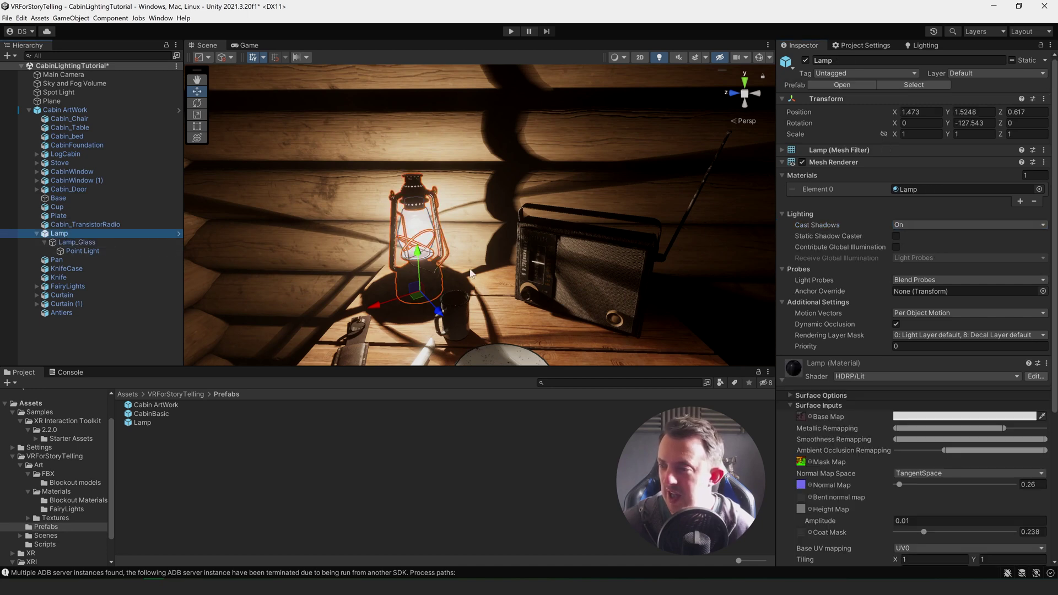
{"action": "left_click", "coordinate": [920, 226]}
{"action": "left_click", "coordinate": [918, 234]}
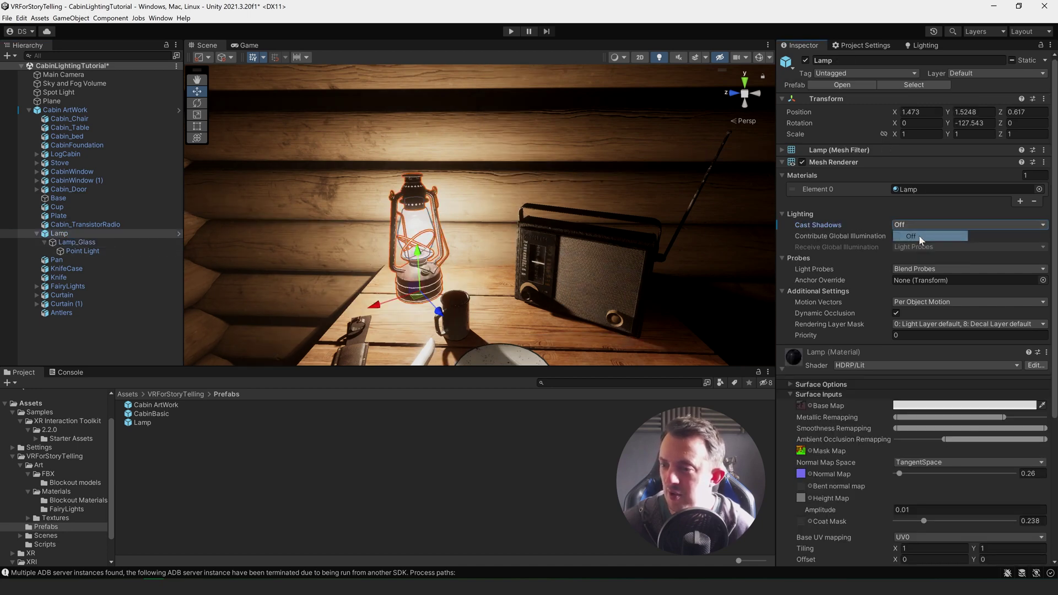
{"action": "right_click_drag", "start_coordinate": [467, 195], "coordinate": [508, 271]}
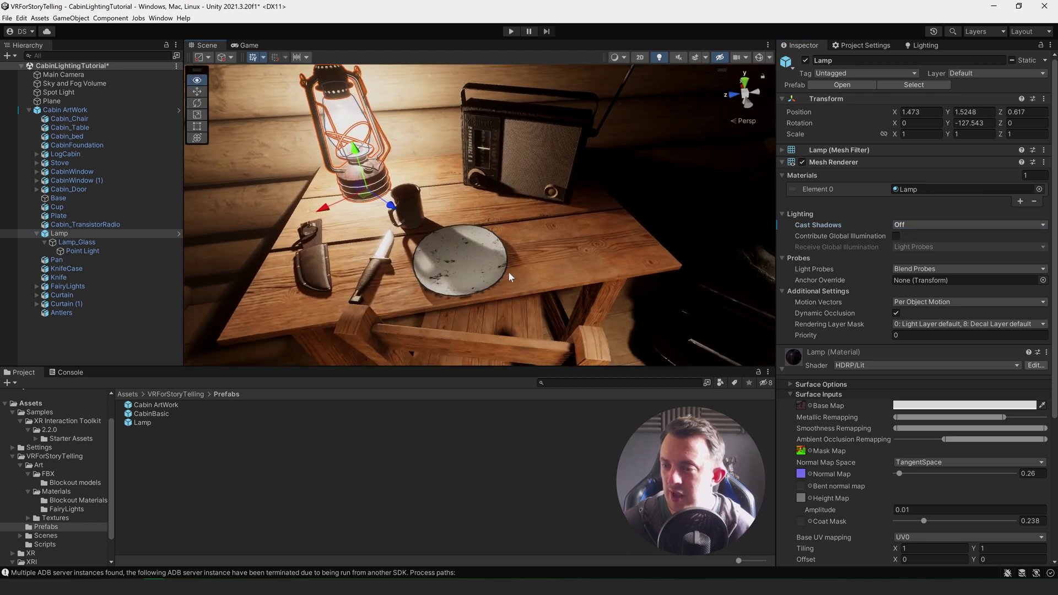
Step: Slide the Lamp across the tabletop to about X 1.438, Z 0.624 while checking how the props' shadows respond
{"action": "left_click", "coordinate": [86, 312]}
{"action": "left_click", "coordinate": [60, 234]}
{"action": "left_click_drag", "start_coordinate": [370, 188], "coordinate": [348, 216]}
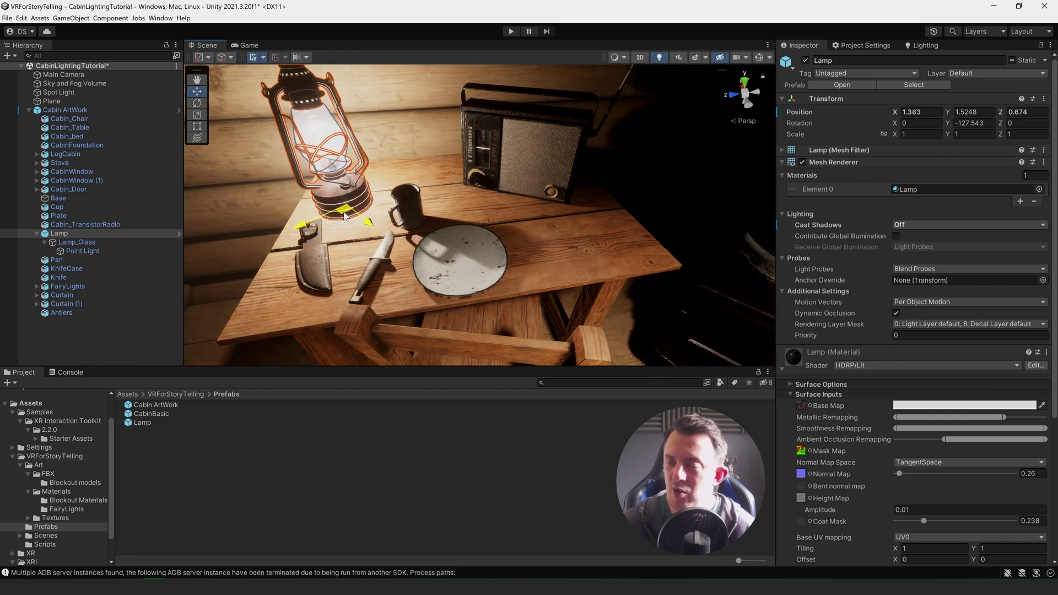
{"action": "right_click_drag", "start_coordinate": [507, 241], "coordinate": [424, 203]}
{"action": "left_click_drag", "start_coordinate": [425, 201], "coordinate": [430, 223], "text": "alt"}
{"action": "middle_click_drag", "start_coordinate": [431, 223], "coordinate": [441, 282]}
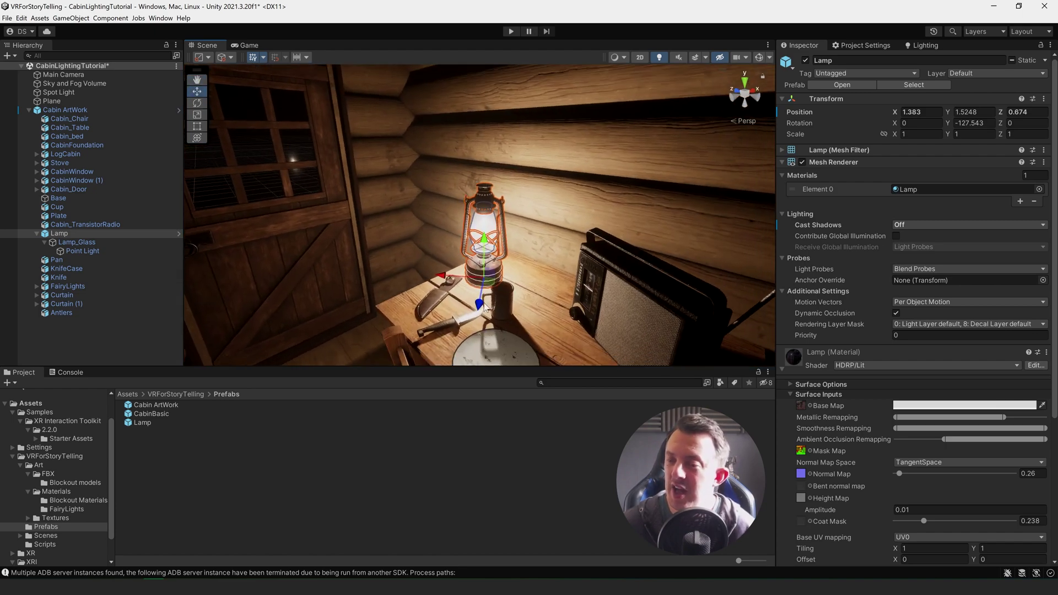
{"action": "mouse_move", "coordinate": [493, 286]}
{"action": "left_mouse_down"}
{"action": "mouse_move", "coordinate": [463, 278]}
{"action": "mouse_move", "coordinate": [411, 292]}
{"action": "mouse_move", "coordinate": [526, 278]}
{"action": "mouse_move", "coordinate": [433, 289]}
{"action": "mouse_move", "coordinate": [503, 287]}
{"action": "left_mouse_up"}
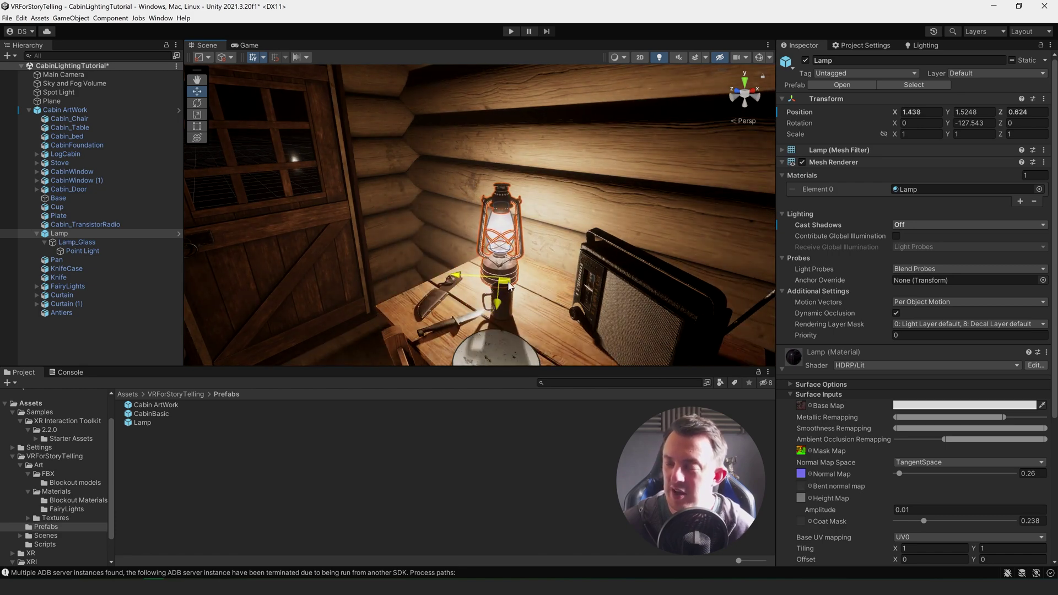
Step: Set the Lamp's Cast Shadows to On and move the lamp to about X 1.47, Z 0.625 to check its shadow
{"action": "left_click", "coordinate": [895, 224]}
{"action": "left_click", "coordinate": [908, 240]}
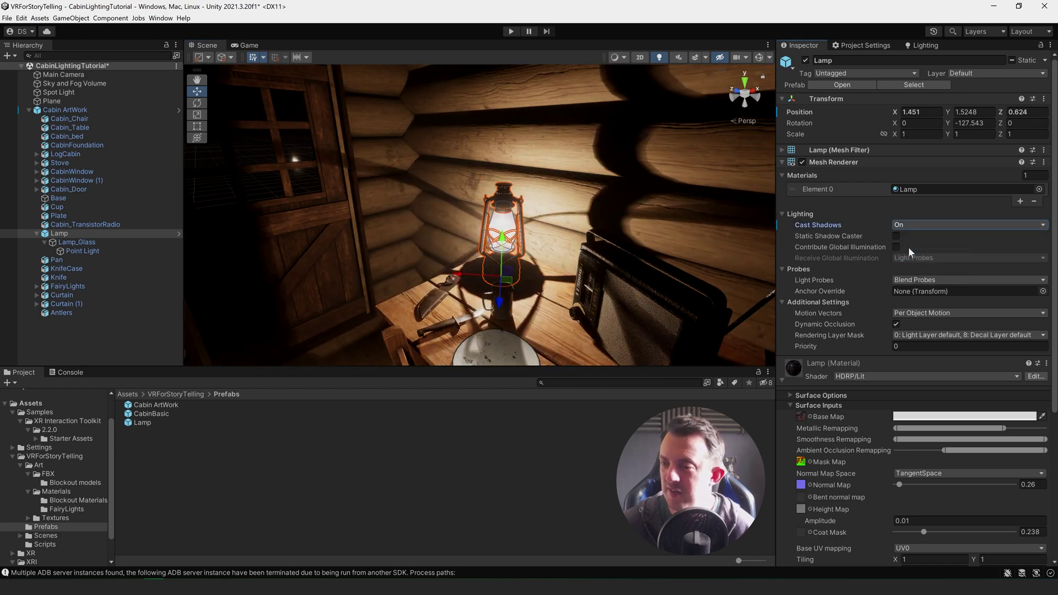
{"action": "left_click_drag", "start_coordinate": [501, 287], "coordinate": [533, 223]}
{"action": "right_click_drag", "start_coordinate": [458, 234], "coordinate": [465, 231]}
{"action": "key", "text": "f"}
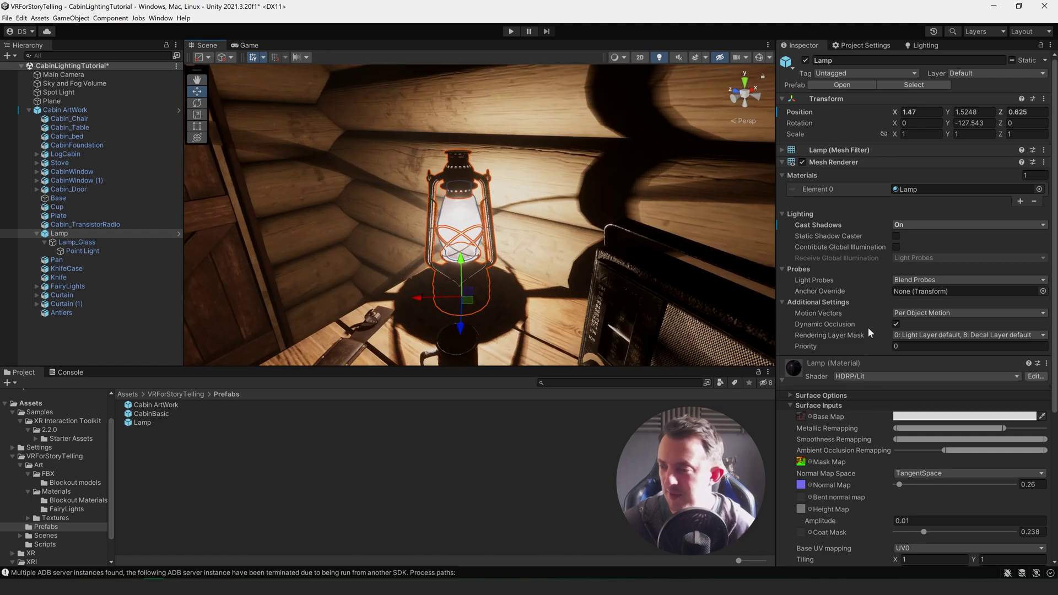
Step: Set the Lamp's Cast Shadows back to Off and check the table beneath the lantern
{"action": "left_click", "coordinate": [923, 226]}
{"action": "left_click", "coordinate": [920, 237]}
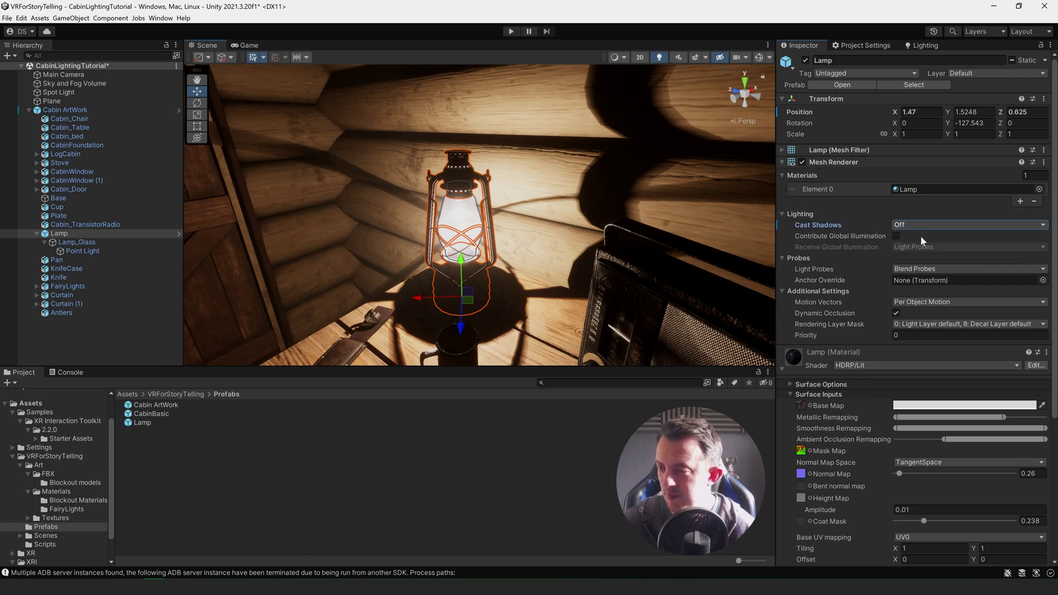
{"action": "left_click_drag", "start_coordinate": [419, 264], "coordinate": [348, 293], "text": "alt"}
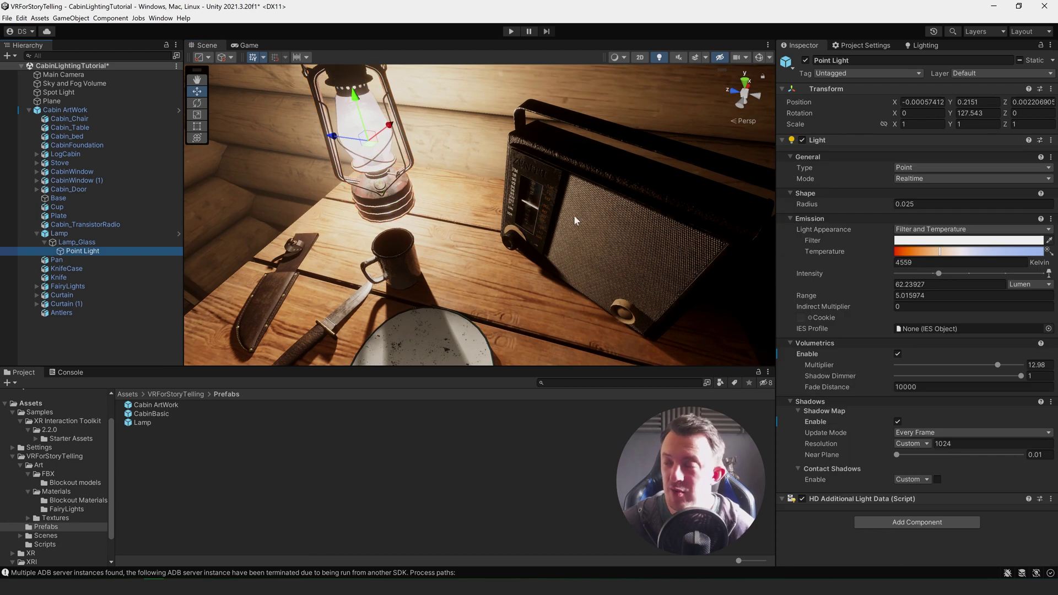
Step: Enable Contact Shadows on the lantern's Point Light and view the result on the lamp base and table props
{"action": "right_click_drag", "start_coordinate": [574, 214], "coordinate": [606, 231]}
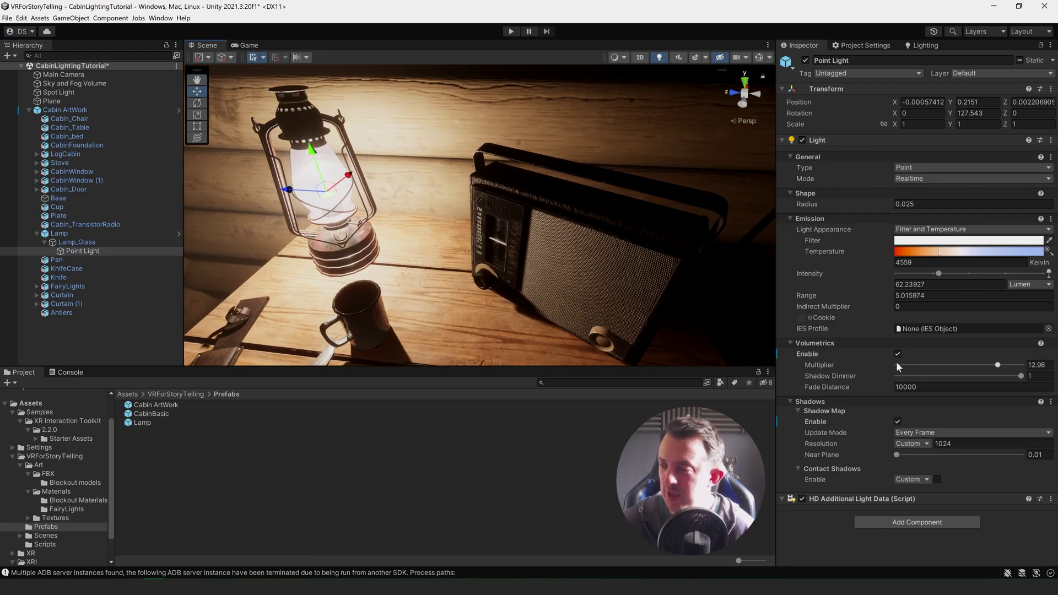
{"action": "scroll", "coordinate": [439, 240], "scroll_direction": "down", "scroll_amount": 4}
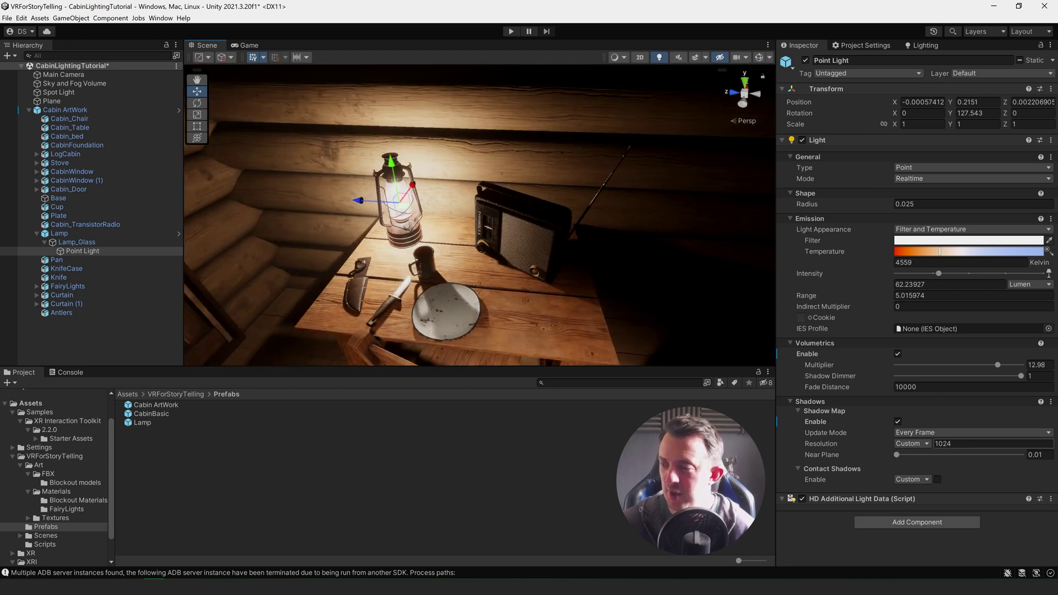
{"action": "scroll", "coordinate": [358, 222], "scroll_direction": "up", "scroll_amount": 5}
{"action": "middle_click_drag", "start_coordinate": [209, 220], "coordinate": [358, 221]}
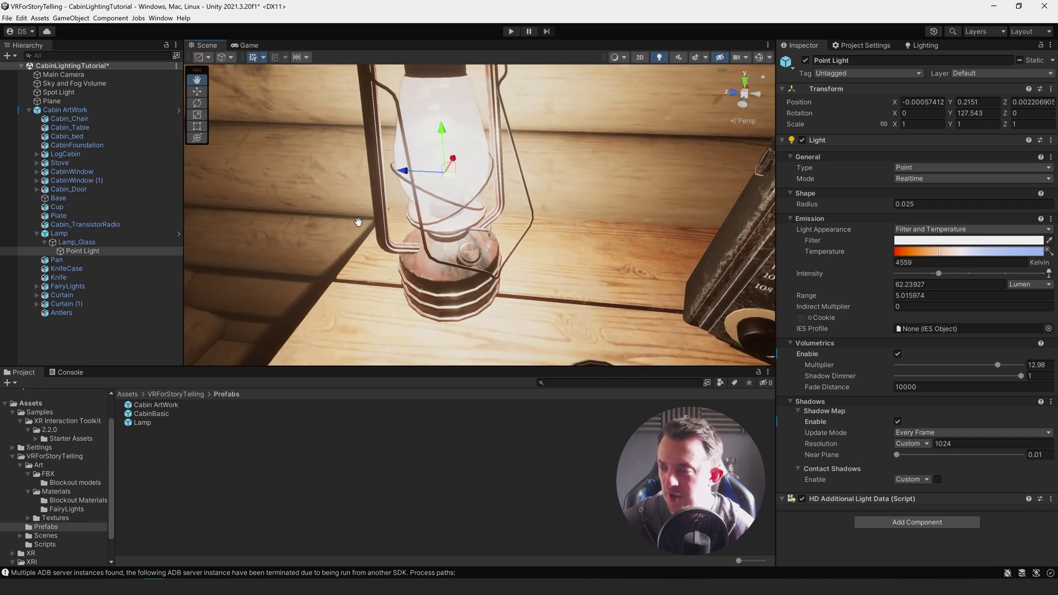
{"action": "left_click", "coordinate": [937, 479]}
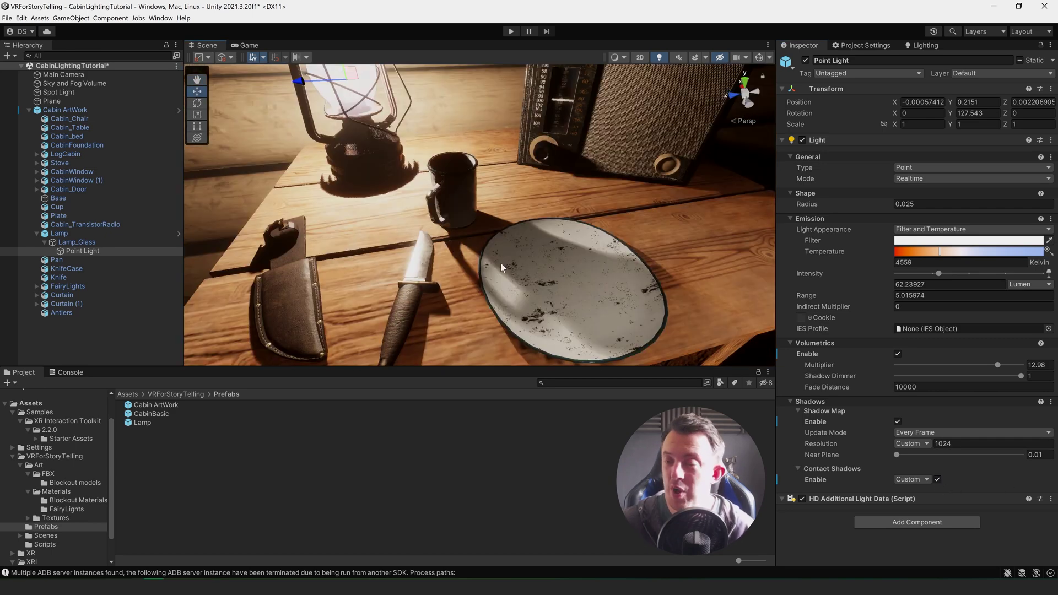
{"action": "right_click_drag", "start_coordinate": [501, 267], "coordinate": [466, 236]}
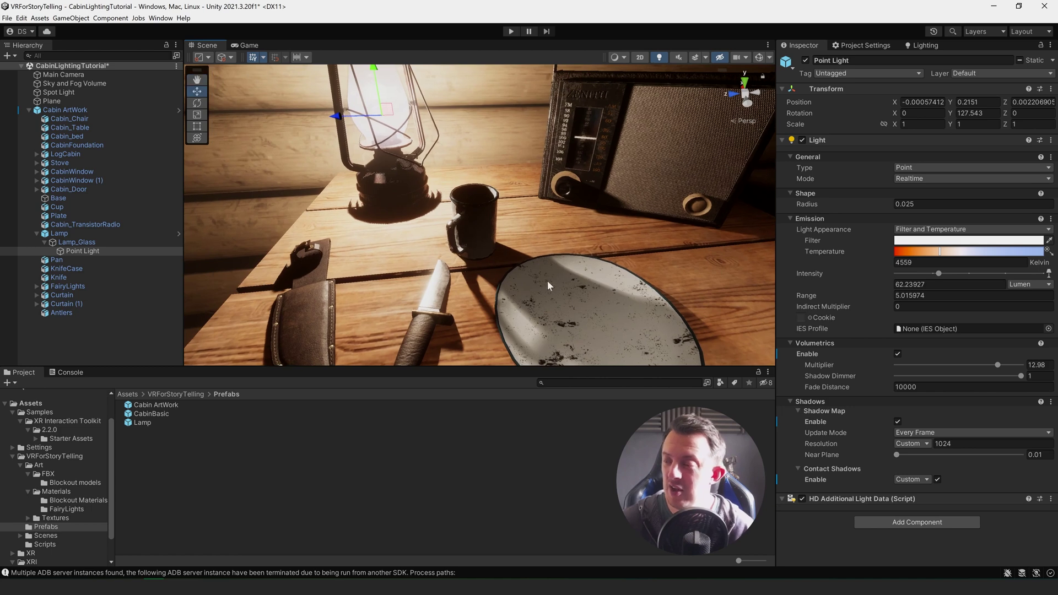
Step: Toggle the Point Light's Contact Shadows repeatedly to compare the shading at the lamp base, cup and knife case
{"action": "left_click", "coordinate": [938, 480]}
{"action": "left_click", "coordinate": [937, 480]}
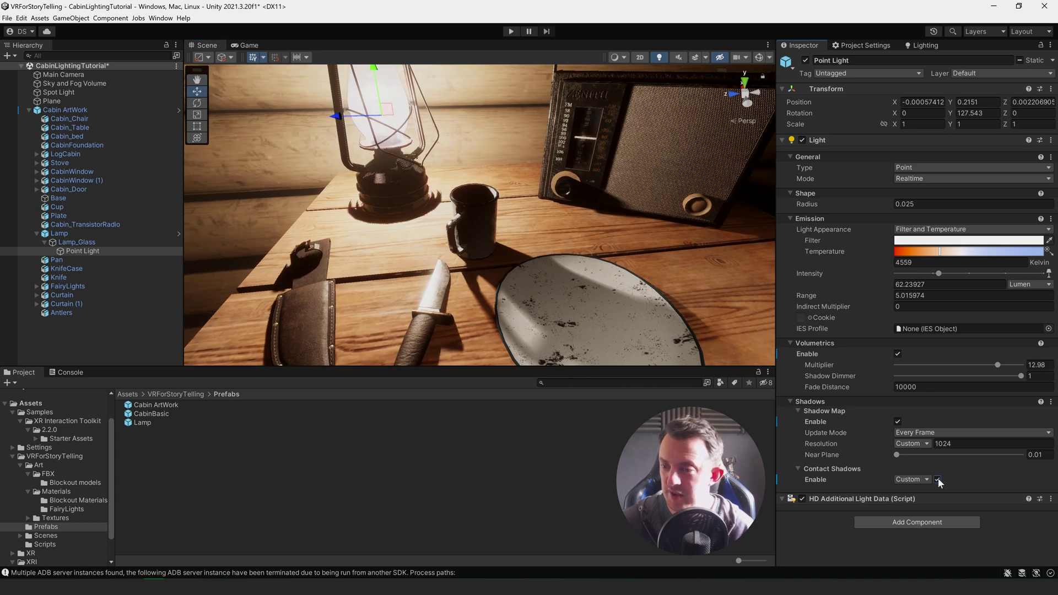
{"action": "left_click", "coordinate": [938, 480]}
{"action": "left_click", "coordinate": [938, 480]}
{"action": "left_click", "coordinate": [937, 480]}
{"action": "left_click", "coordinate": [938, 479]}
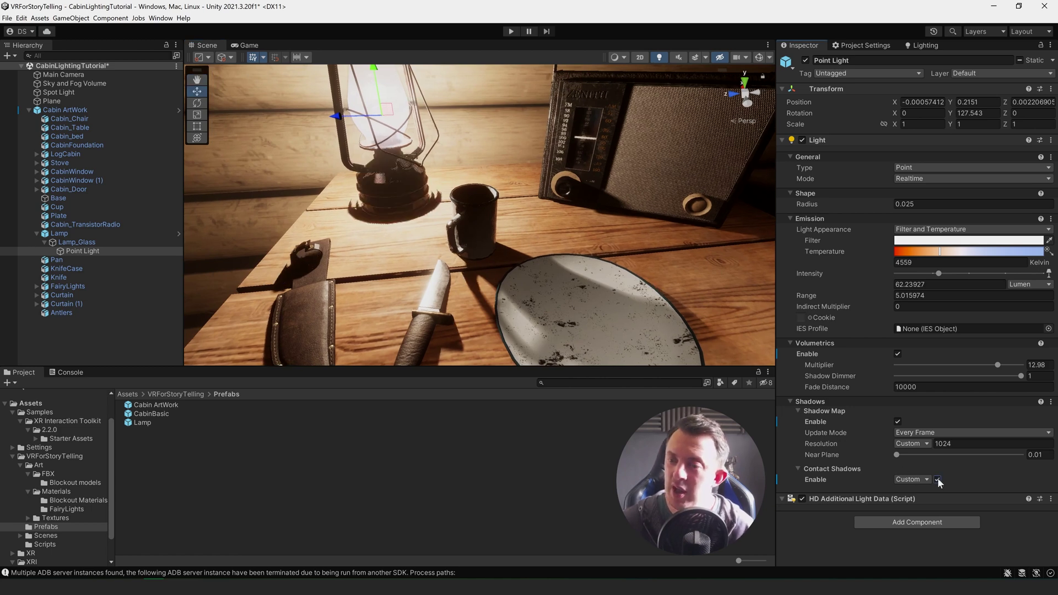
{"action": "left_click", "coordinate": [937, 480]}
{"action": "left_click", "coordinate": [937, 479]}
{"action": "left_click", "coordinate": [938, 480]}
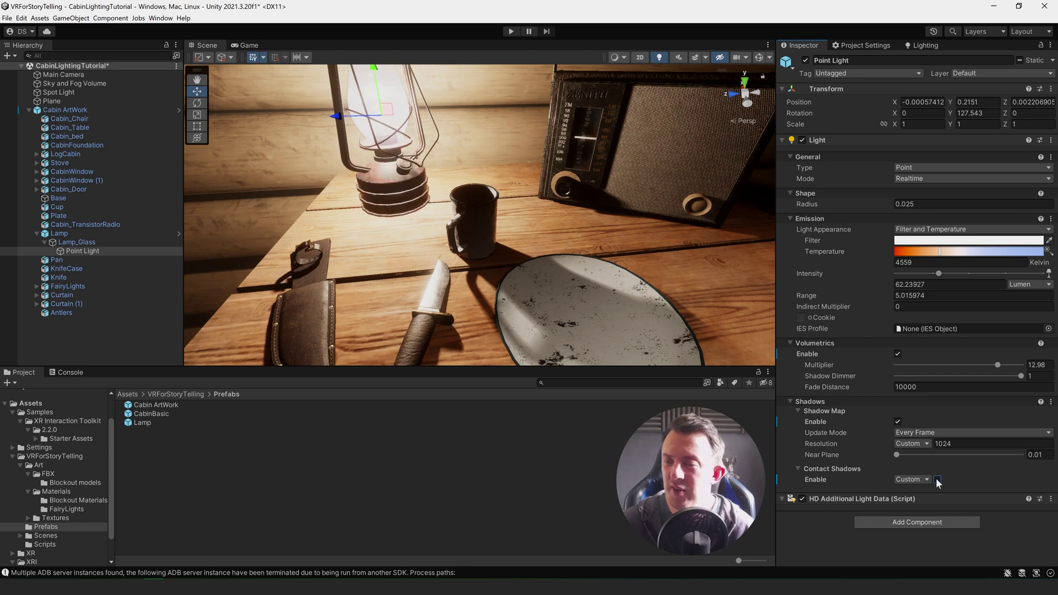
{"action": "left_click", "coordinate": [938, 479]}
Step: Compare Contact Shadows from a wider view of the table and leave them disabled on the Point Light
{"action": "scroll", "coordinate": [501, 303], "scroll_direction": "down", "scroll_amount": 4}
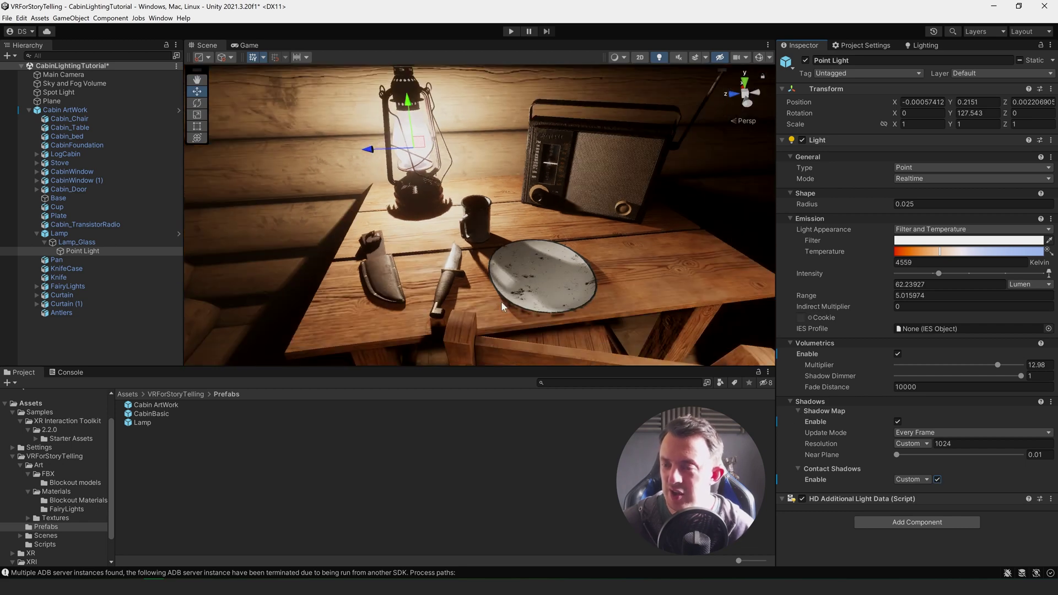
{"action": "scroll", "coordinate": [503, 306], "scroll_direction": "up", "scroll_amount": 3}
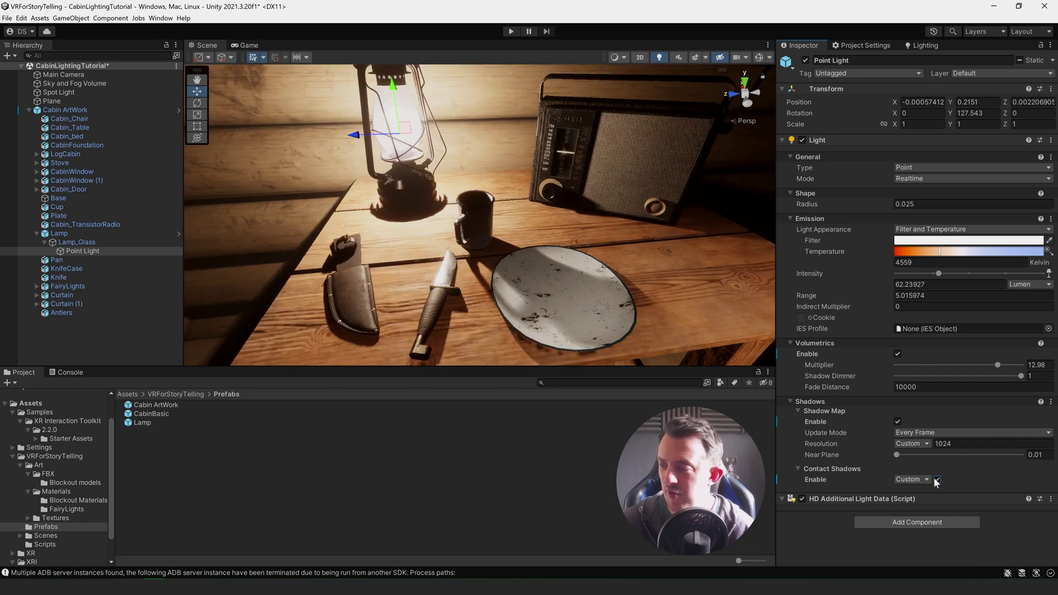
{"action": "left_click", "coordinate": [937, 480]}
{"action": "left_click", "coordinate": [938, 479]}
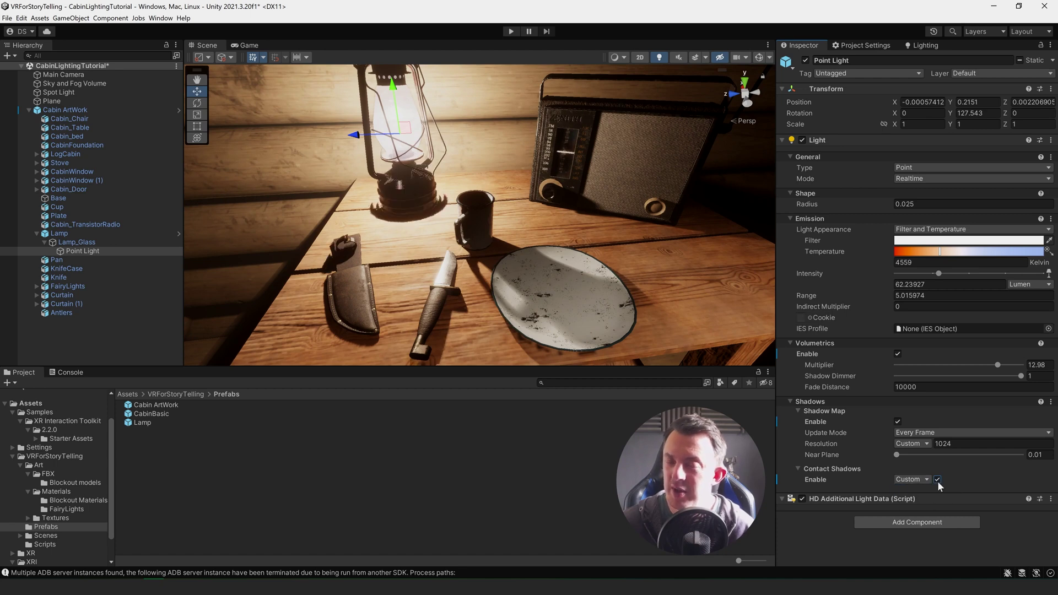
{"action": "left_click", "coordinate": [937, 479]}
{"action": "scroll", "coordinate": [613, 272], "scroll_direction": "down", "scroll_amount": 4}
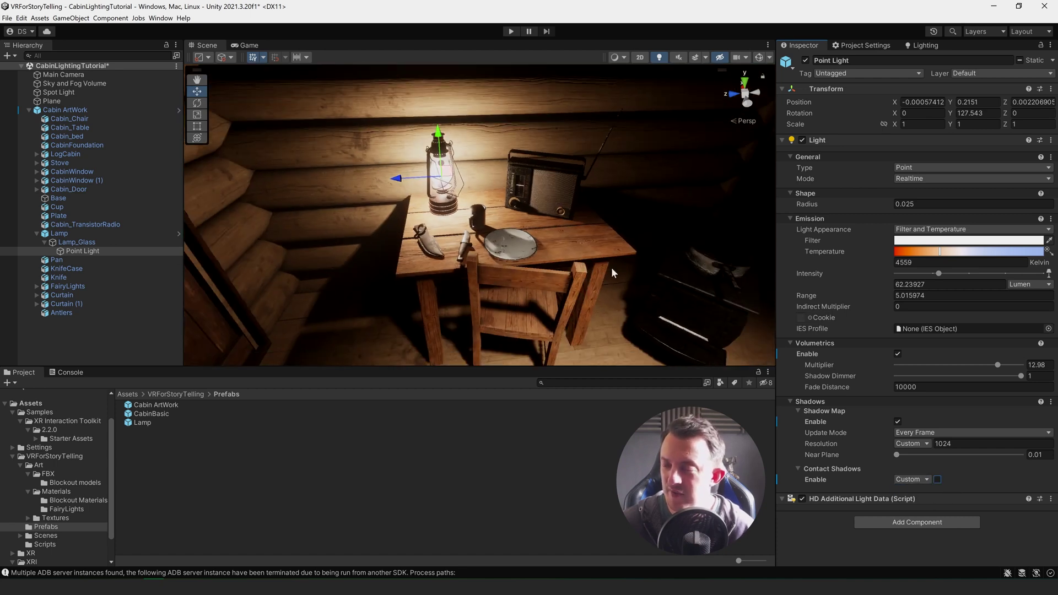
Step: Move the Lamp on the table to about X 1.453, Z 0.668
{"action": "right_click_drag", "start_coordinate": [611, 273], "coordinate": [463, 270]}
{"action": "key", "text": "d"}
{"action": "left_click", "coordinate": [78, 234]}
{"action": "right_click_drag", "start_coordinate": [408, 234], "coordinate": [462, 233]}
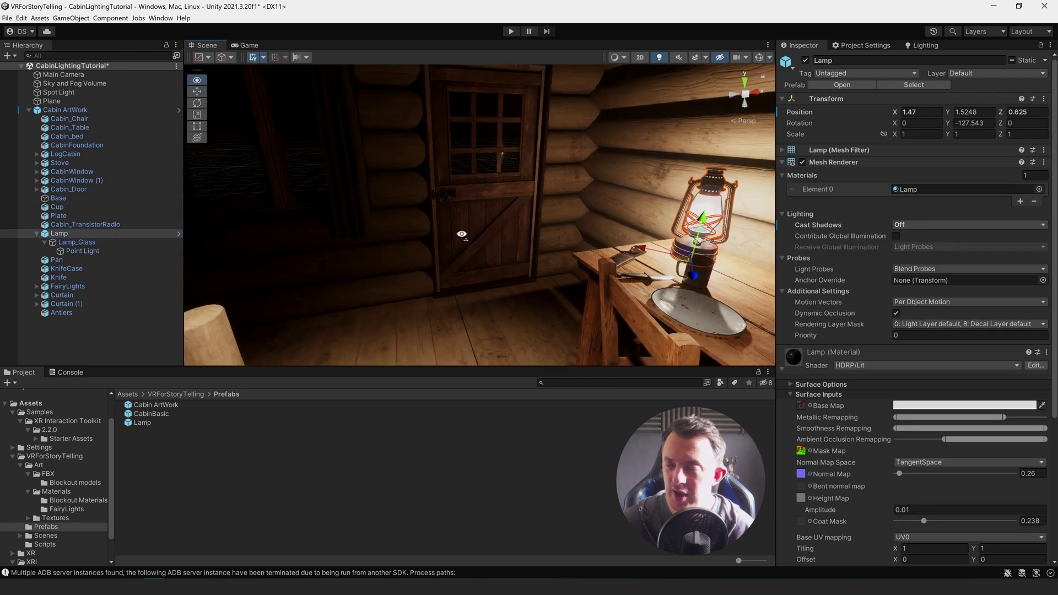
{"action": "key", "text": "f"}
{"action": "mouse_move", "coordinate": [482, 208]}
{"action": "left_mouse_down"}
{"action": "mouse_move", "coordinate": [444, 231]}
{"action": "mouse_move", "coordinate": [366, 248]}
{"action": "mouse_move", "coordinate": [307, 295]}
{"action": "mouse_move", "coordinate": [484, 328]}
{"action": "mouse_move", "coordinate": [292, 182]}
{"action": "mouse_move", "coordinate": [320, 226]}
{"action": "mouse_move", "coordinate": [339, 209]}
{"action": "mouse_move", "coordinate": [370, 303]}
{"action": "mouse_move", "coordinate": [575, 361]}
{"action": "mouse_move", "coordinate": [650, 352]}
{"action": "mouse_move", "coordinate": [650, 310]}
{"action": "mouse_move", "coordinate": [685, 247]}
{"action": "mouse_move", "coordinate": [596, 194]}
{"action": "mouse_move", "coordinate": [405, 219]}
{"action": "mouse_move", "coordinate": [349, 306]}
{"action": "mouse_move", "coordinate": [404, 386]}
{"action": "mouse_move", "coordinate": [524, 431]}
{"action": "mouse_move", "coordinate": [620, 419]}
{"action": "mouse_move", "coordinate": [510, 416]}
{"action": "mouse_move", "coordinate": [411, 358]}
{"action": "mouse_move", "coordinate": [471, 245]}
{"action": "mouse_move", "coordinate": [467, 209]}
{"action": "mouse_move", "coordinate": [477, 205]}
{"action": "left_mouse_up"}
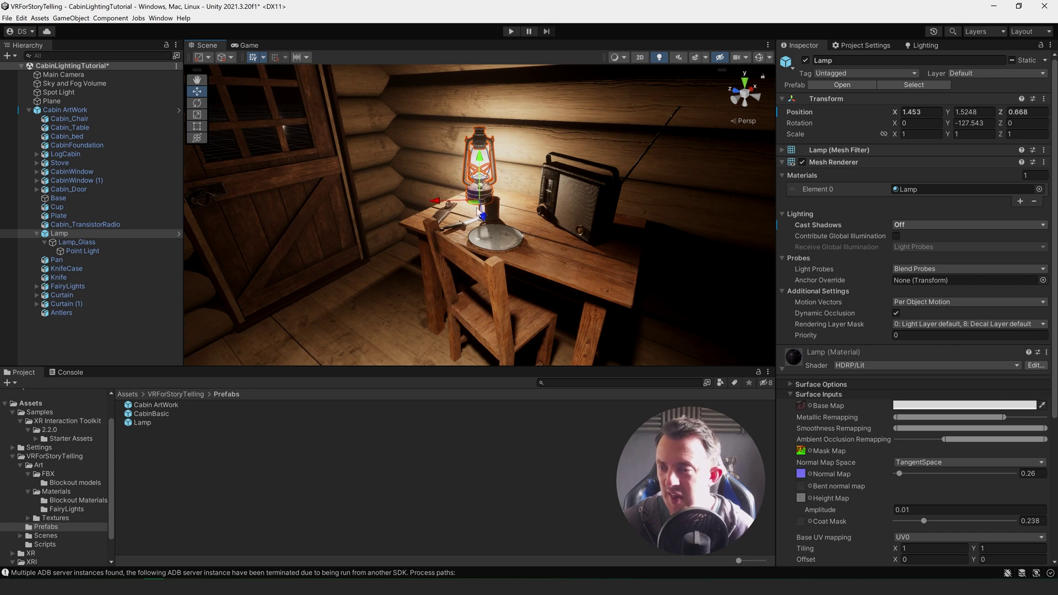
Step: Examine the string of fairy lights along the dark wall above the cabin bed
{"action": "right_click_drag", "start_coordinate": [477, 206], "coordinate": [495, 273]}
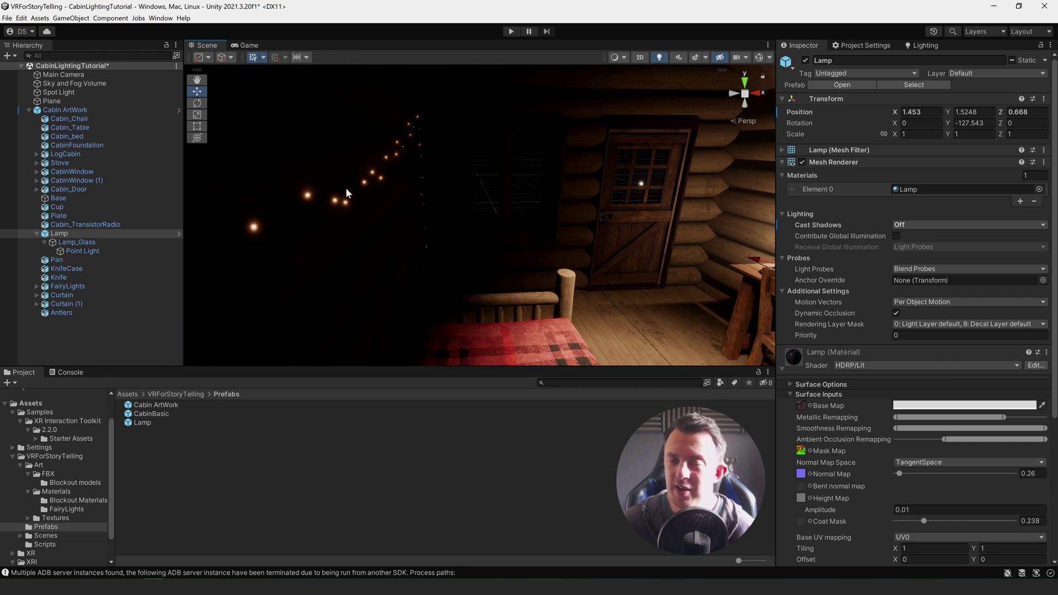
{"action": "right_click_drag", "start_coordinate": [496, 201], "coordinate": [374, 220]}
{"action": "middle_click_drag", "start_coordinate": [374, 219], "coordinate": [454, 212]}
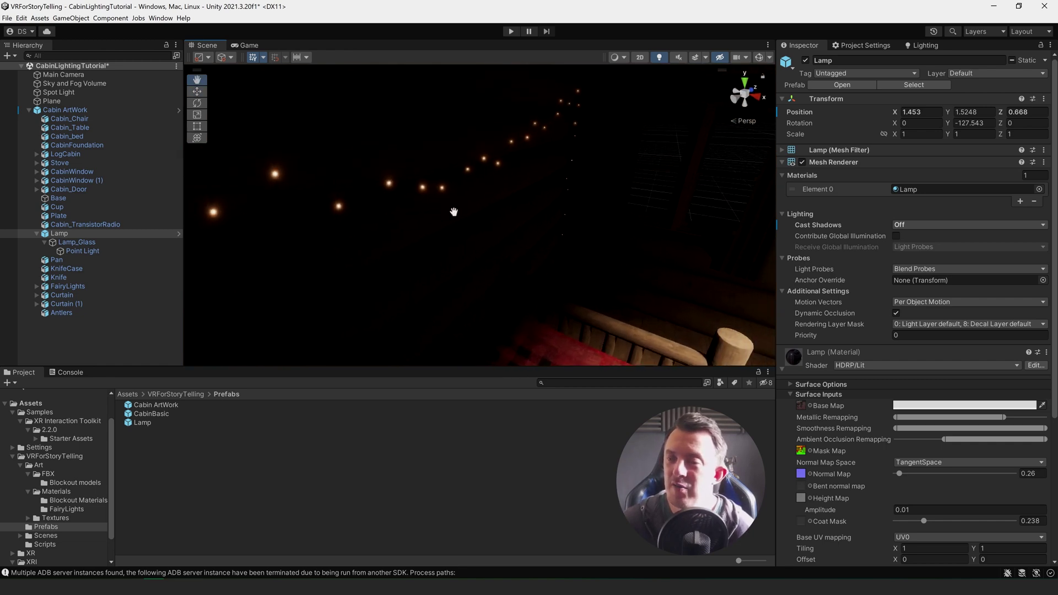
Step: Inspect the glow of the fairy lights along the cabin's dark wall from several angles
{"action": "right_click_drag", "start_coordinate": [454, 212], "coordinate": [341, 197]}
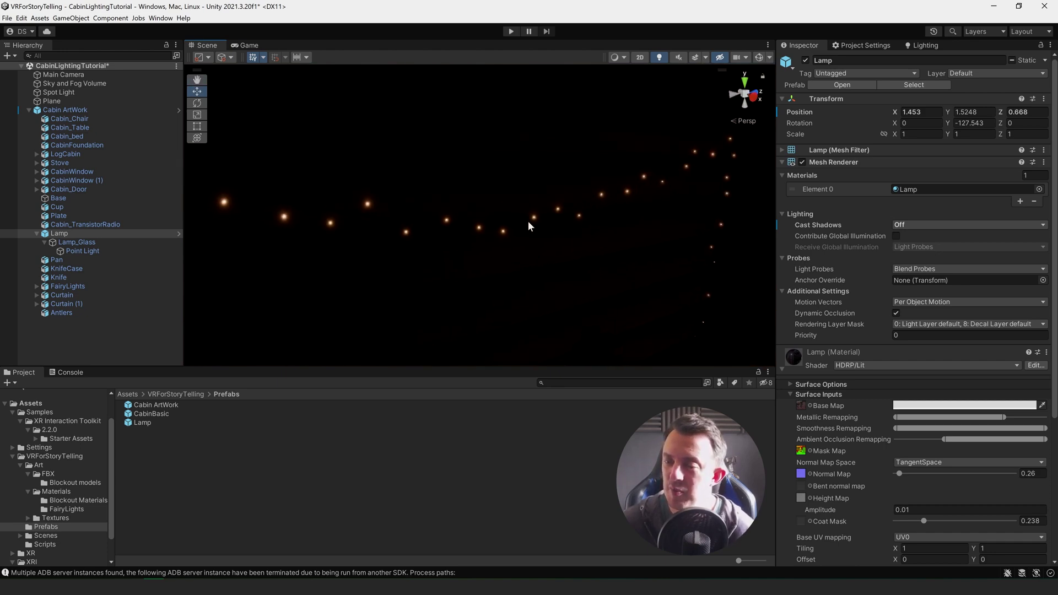
{"action": "right_click_drag", "start_coordinate": [528, 226], "coordinate": [533, 271]}
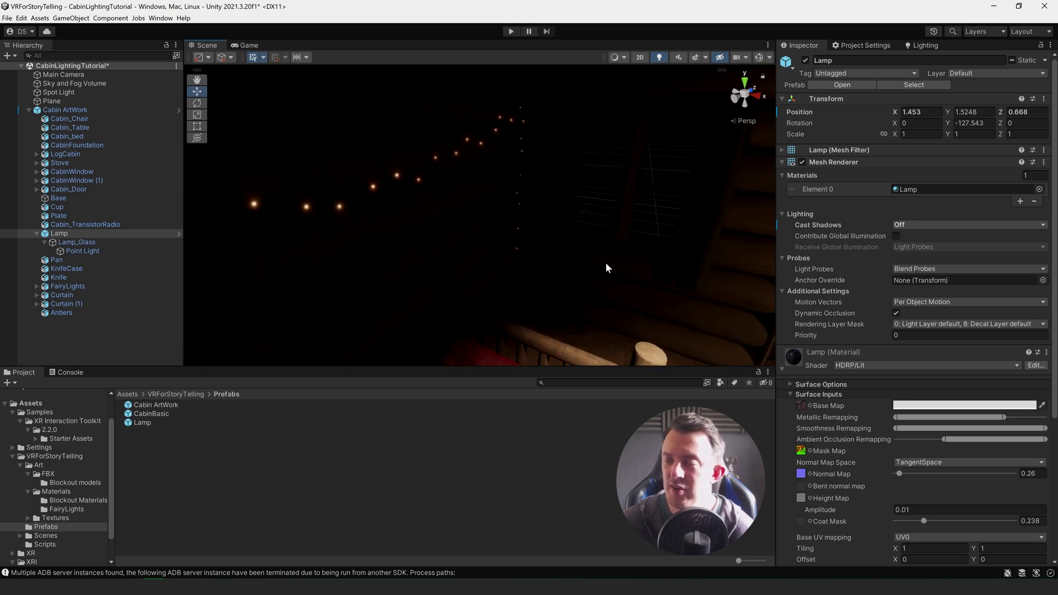
{"action": "mouse_move", "coordinate": [609, 288]}
{"action": "middle_mouse_down"}
{"action": "mouse_move", "coordinate": [639, 299]}
{"action": "mouse_move", "coordinate": [610, 298]}
{"action": "middle_mouse_up"}
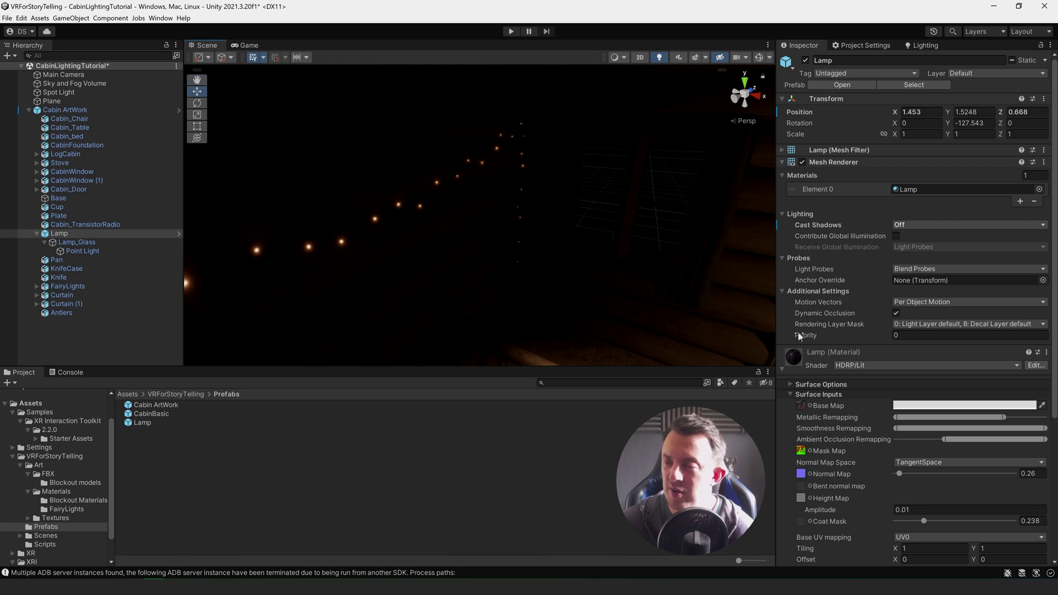
{"action": "right_click_drag", "start_coordinate": [545, 247], "coordinate": [693, 239]}
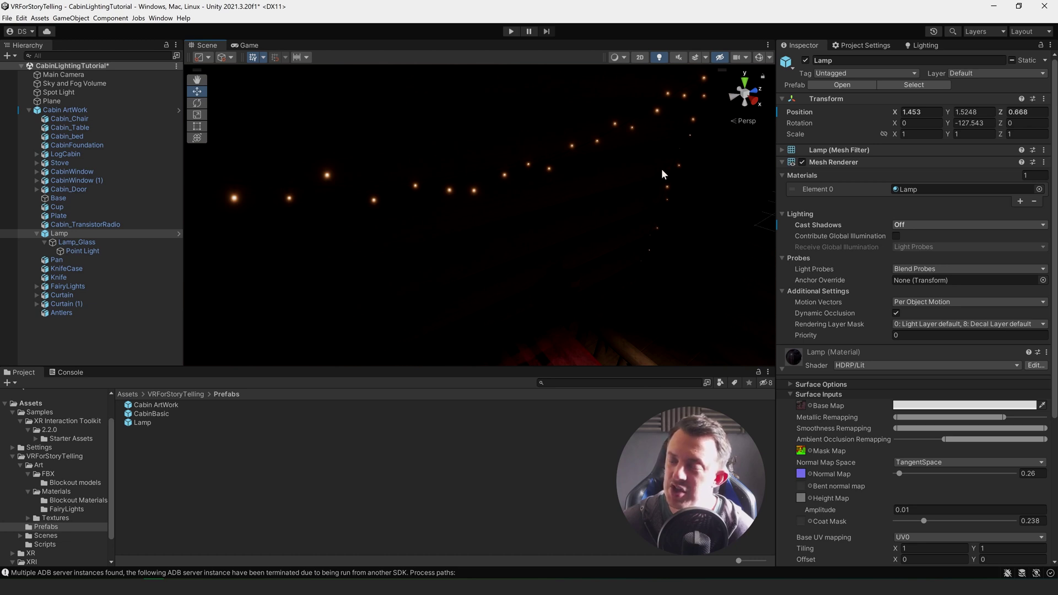
{"action": "right_click_drag", "start_coordinate": [662, 173], "coordinate": [466, 180]}
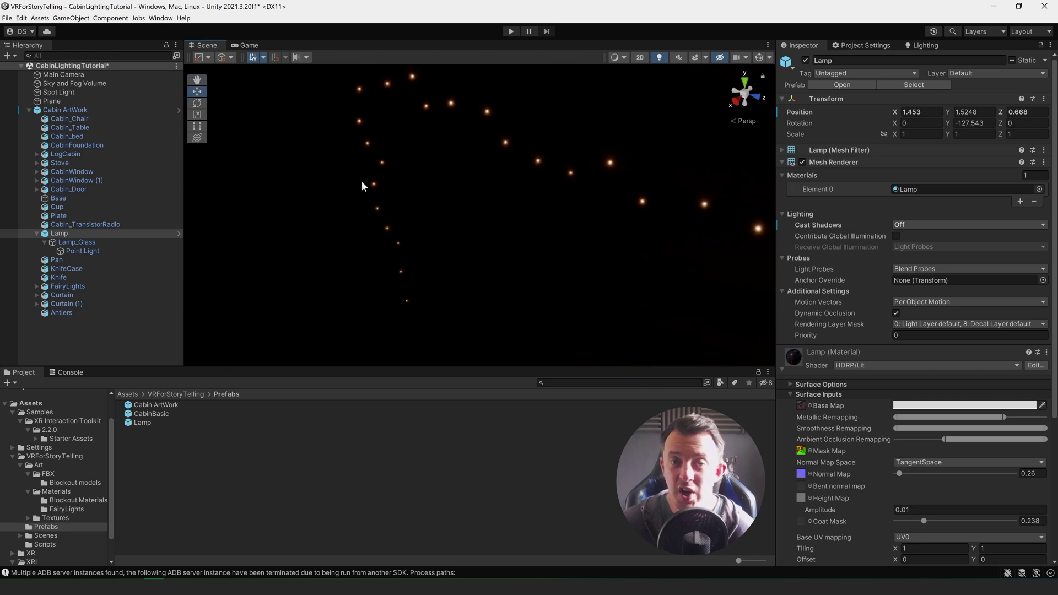
{"action": "right_click_drag", "start_coordinate": [384, 204], "coordinate": [284, 139]}
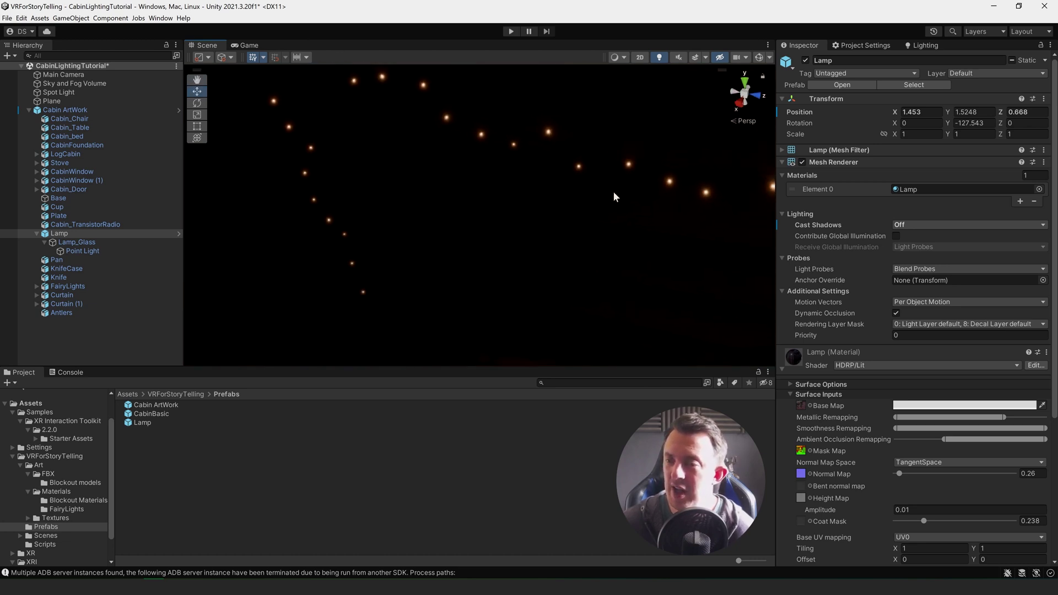
{"action": "right_click_drag", "start_coordinate": [615, 197], "coordinate": [544, 177]}
Step: Compare the lantern-lit door and table corner with the dark fairy-light wall above the bed
{"action": "key", "text": "f"}
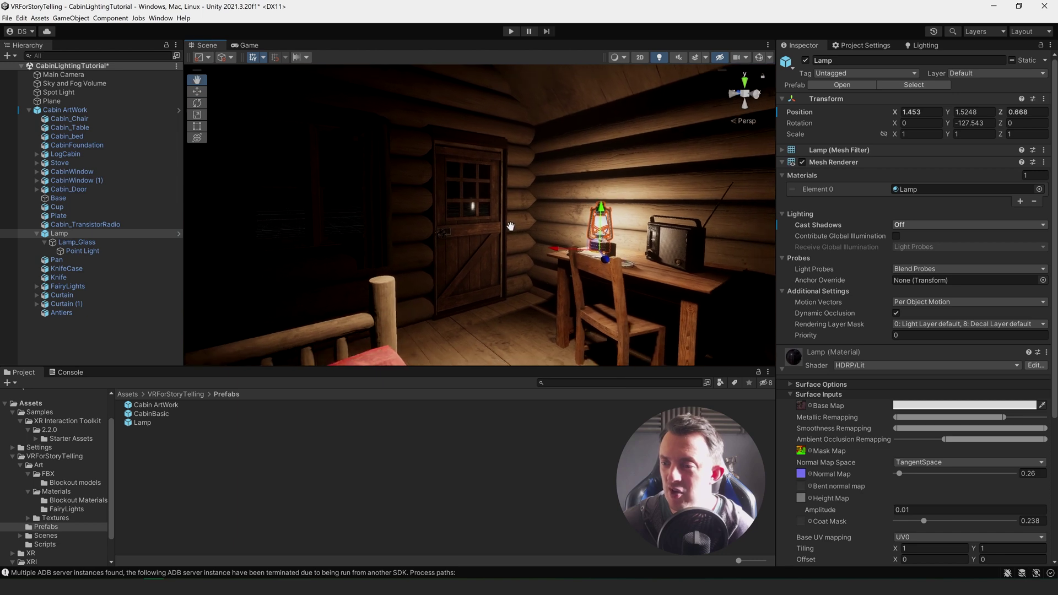
{"action": "right_click_drag", "start_coordinate": [510, 226], "coordinate": [431, 266]}
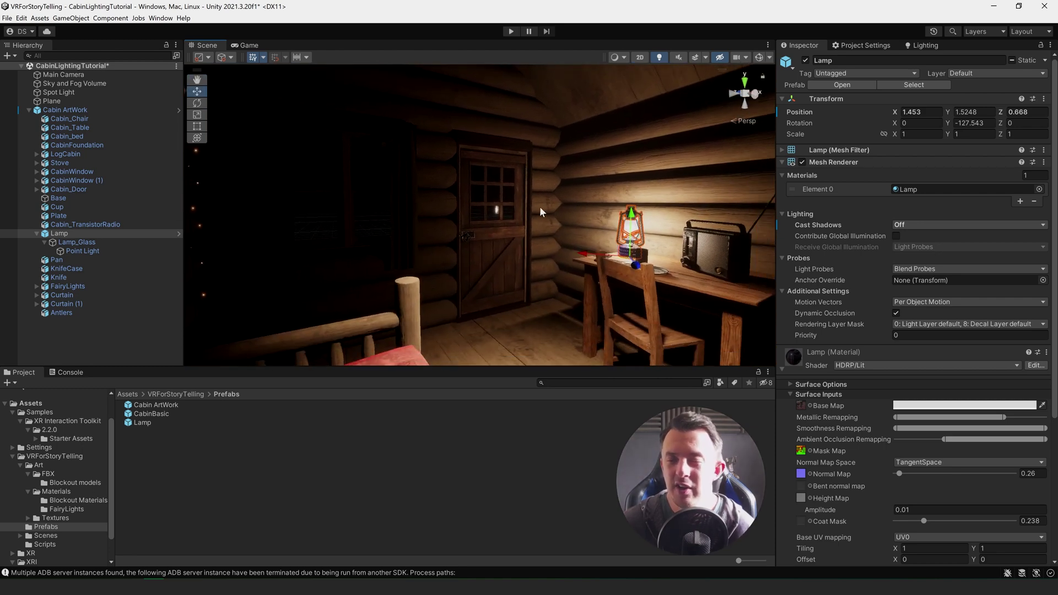
{"action": "right_click_drag", "start_coordinate": [558, 209], "coordinate": [465, 259]}
{"action": "middle_click_drag", "start_coordinate": [455, 256], "coordinate": [475, 252]}
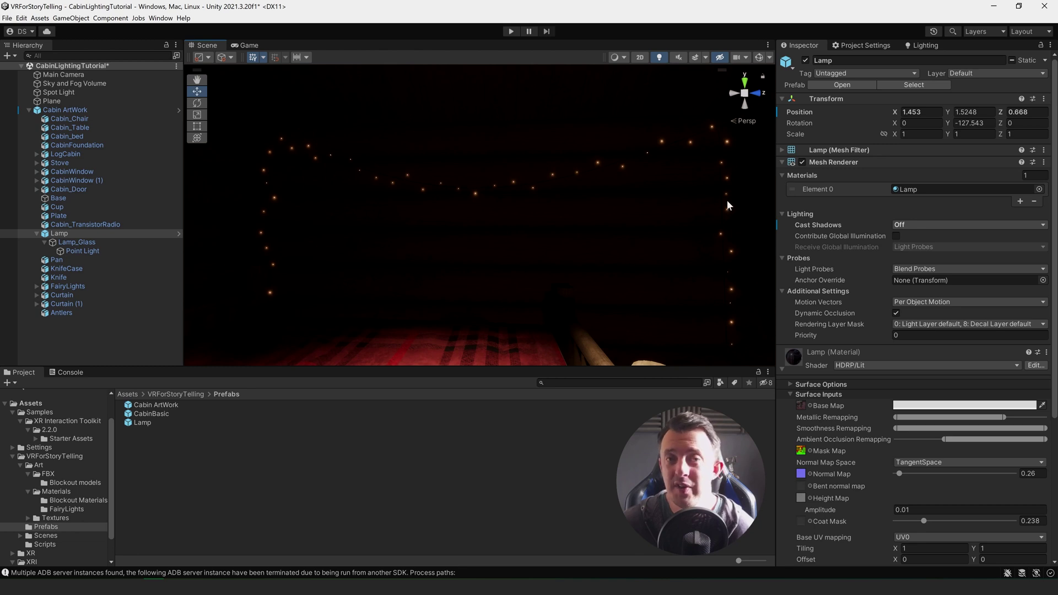
{"action": "right_click_drag", "start_coordinate": [726, 199], "coordinate": [496, 205]}
Step: Toggle the single fairy light bulb LightTip035 off and on to compare the glow, leaving it active
{"action": "left_click", "coordinate": [452, 183]}
{"action": "scroll", "coordinate": [451, 186], "scroll_direction": "up", "scroll_amount": 3}
{"action": "mouse_move", "coordinate": [450, 187]}
{"action": "middle_mouse_down"}
{"action": "mouse_move", "coordinate": [455, 201]}
{"action": "mouse_move", "coordinate": [448, 193]}
{"action": "middle_mouse_up"}
{"action": "scroll", "coordinate": [87, 228], "scroll_direction": "up", "scroll_amount": 3}
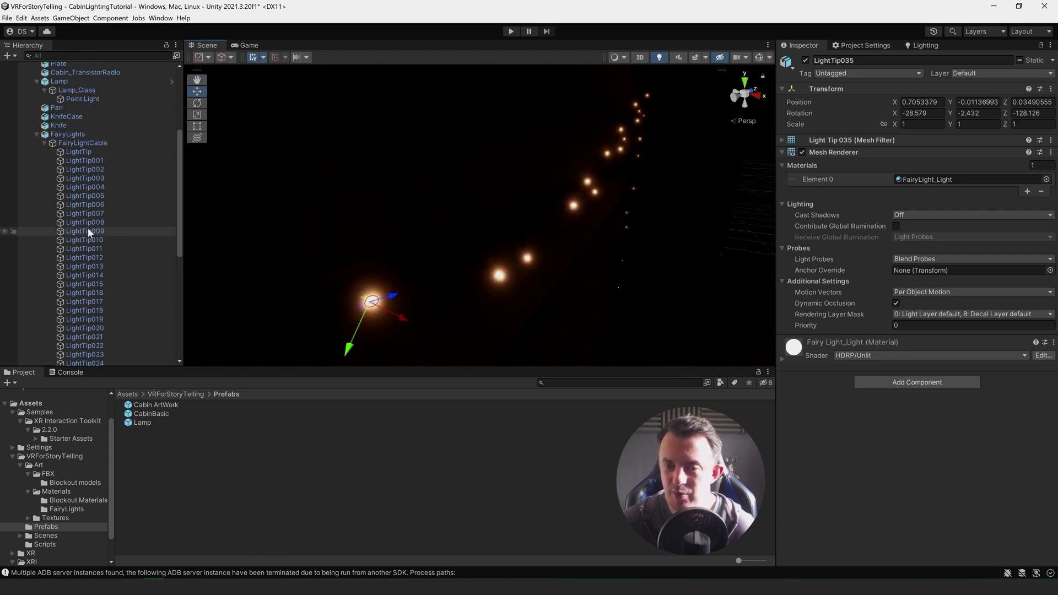
{"action": "scroll", "coordinate": [87, 227], "scroll_direction": "down", "scroll_amount": 3}
{"action": "left_click", "coordinate": [805, 60]}
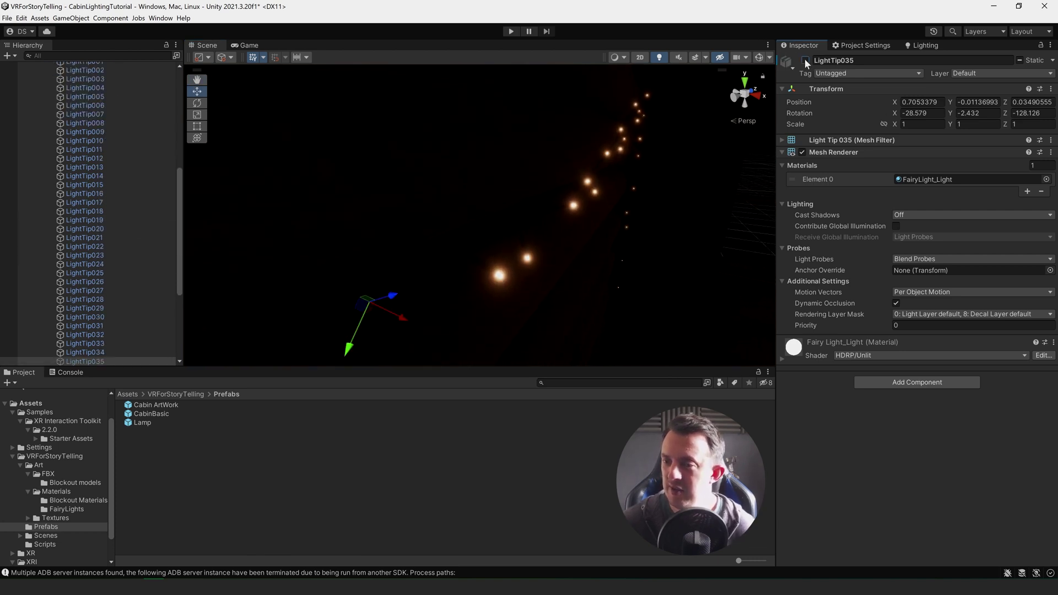
{"action": "left_click", "coordinate": [805, 60]}
{"action": "left_click", "coordinate": [805, 60]}
{"action": "left_click", "coordinate": [806, 60]}
Step: Review the whole fairy-light string and the bed area from wider viewpoints
{"action": "right_click_drag", "start_coordinate": [589, 202], "coordinate": [551, 201]}
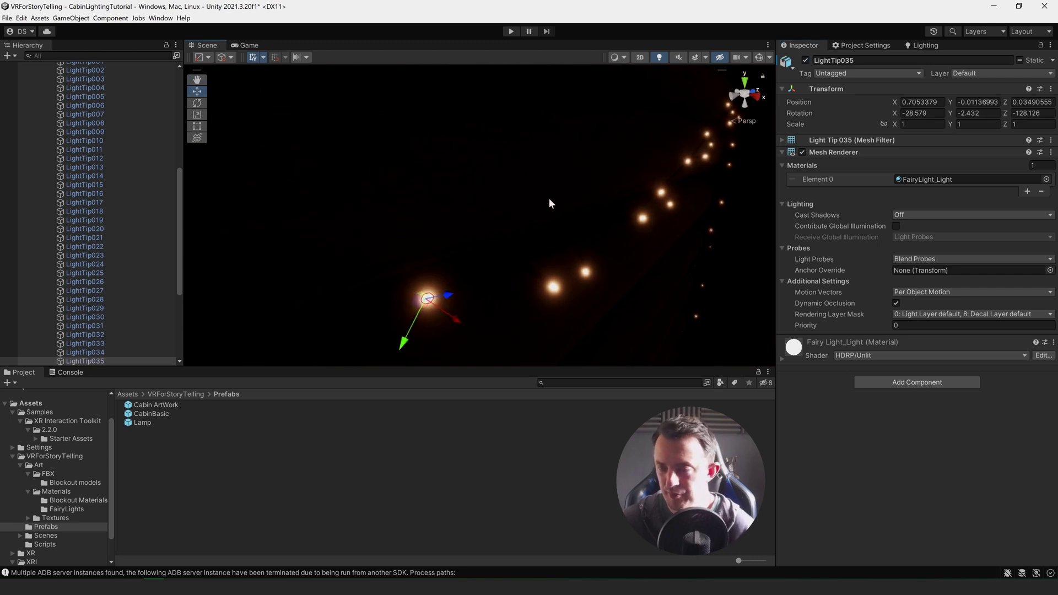
{"action": "scroll", "coordinate": [553, 201], "scroll_direction": "down", "scroll_amount": 3}
{"action": "middle_click_drag", "start_coordinate": [556, 205], "coordinate": [468, 210]}
{"action": "right_click_drag", "start_coordinate": [588, 206], "coordinate": [518, 216]}
{"action": "middle_click_drag", "start_coordinate": [596, 221], "coordinate": [474, 212]}
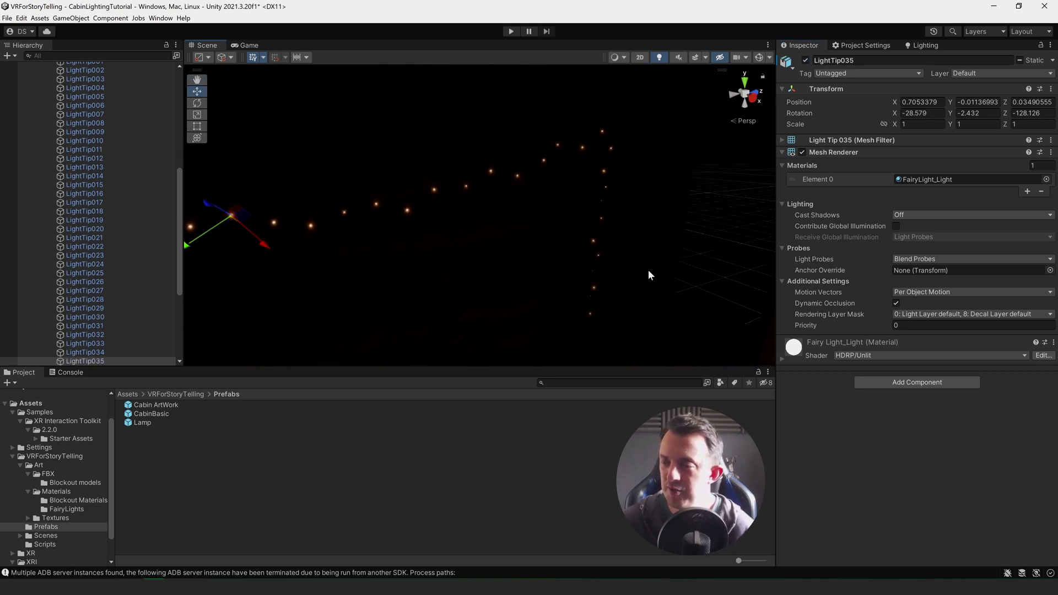
{"action": "right_click_drag", "start_coordinate": [627, 197], "coordinate": [577, 215]}
{"action": "scroll", "coordinate": [121, 181], "scroll_direction": "up", "scroll_amount": 7}
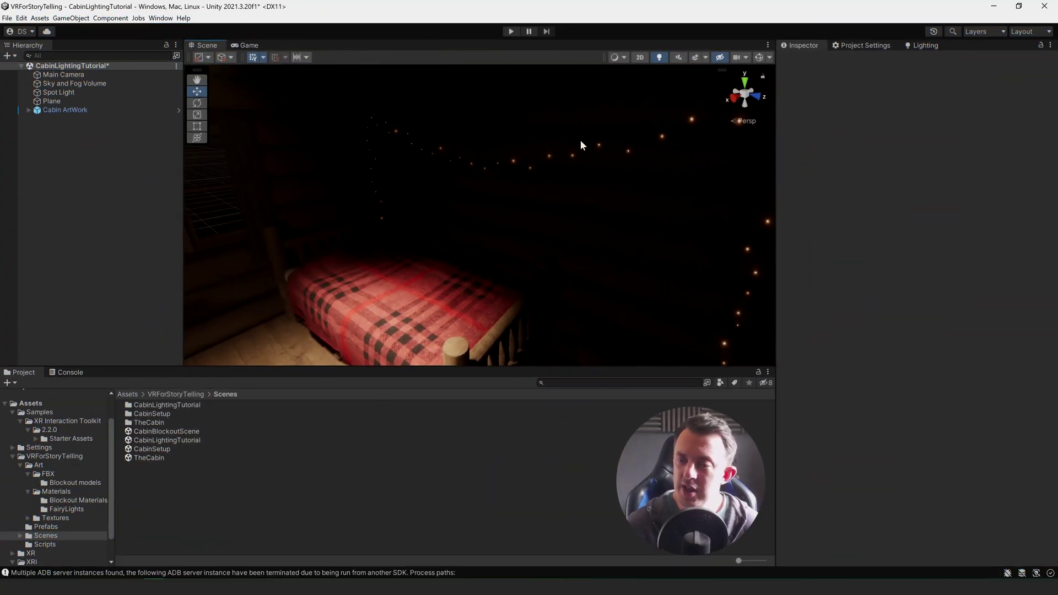
{"action": "right_click_drag", "start_coordinate": [603, 160], "coordinate": [468, 226]}
Step: Create an empty game object named ScriptedElements at the root of the scene
{"action": "left_click", "coordinate": [29, 110]}
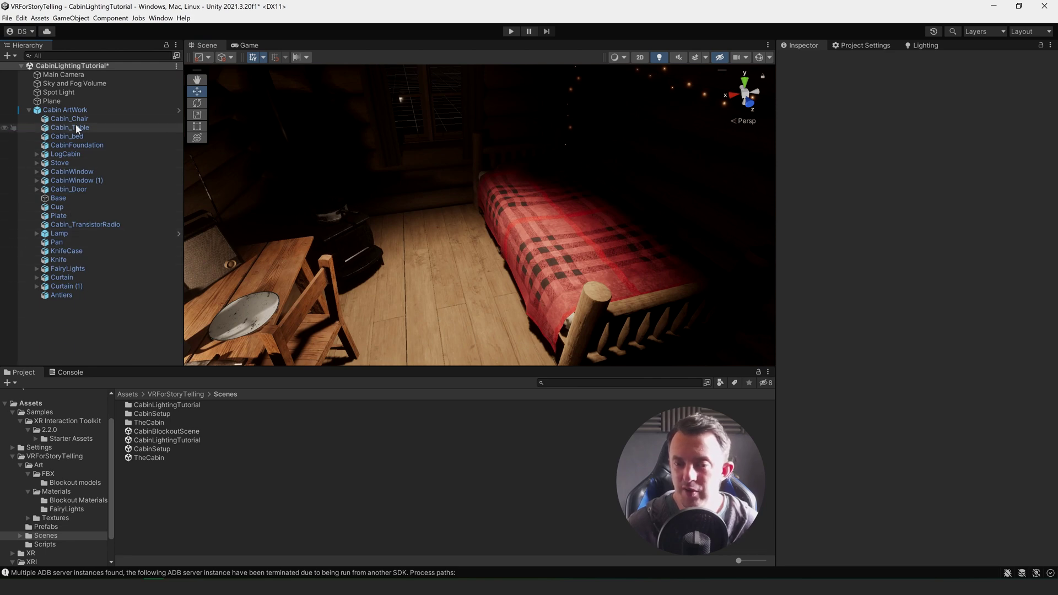
{"action": "left_click", "coordinate": [29, 110]}
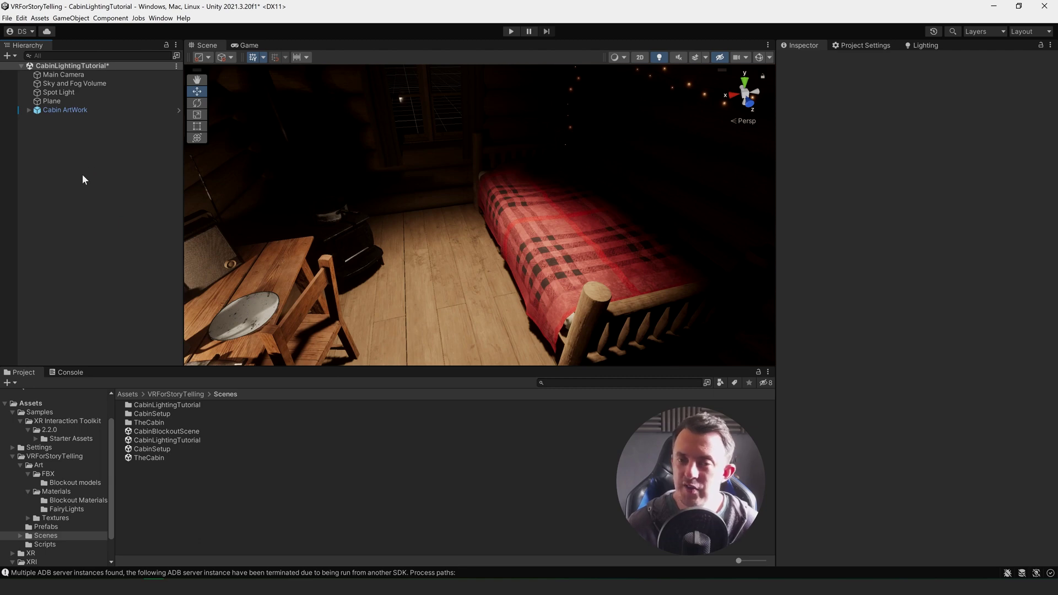
{"action": "right_click", "coordinate": [78, 160]}
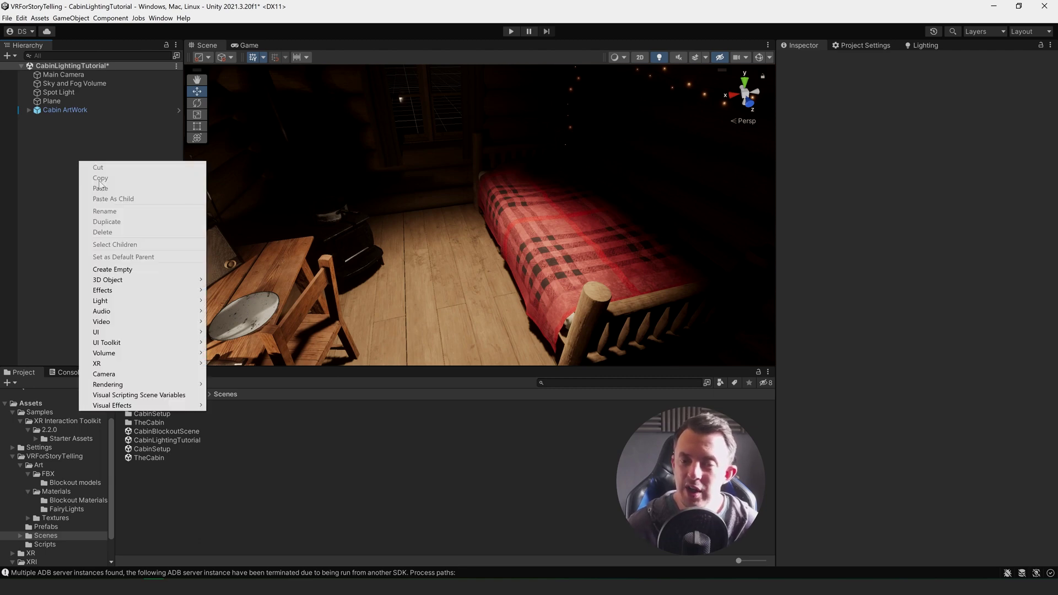
{"action": "left_click", "coordinate": [130, 269]}
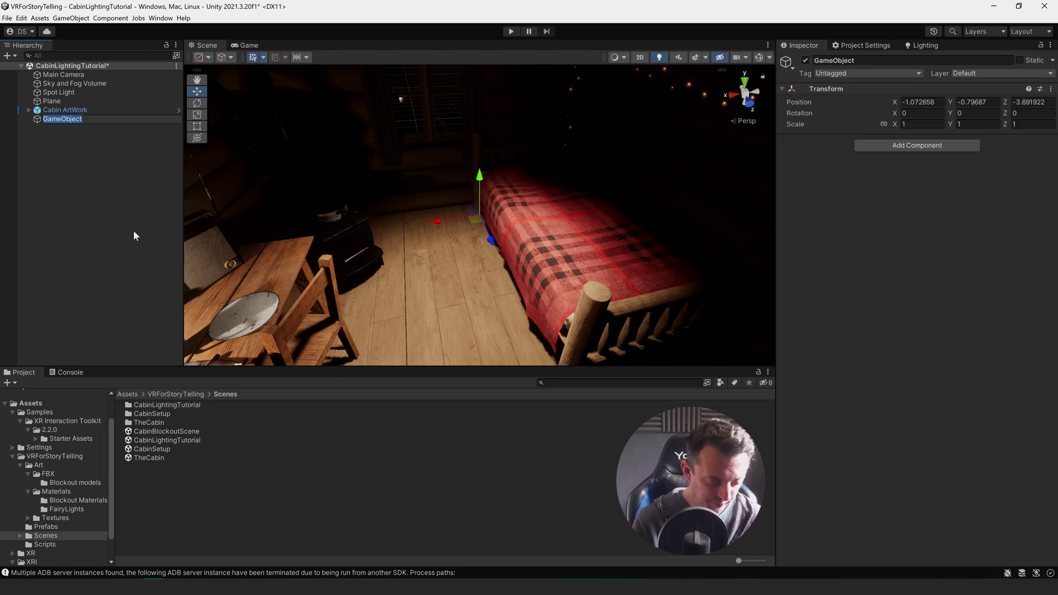
{"action": "type", "text": "ScriptedElements"}
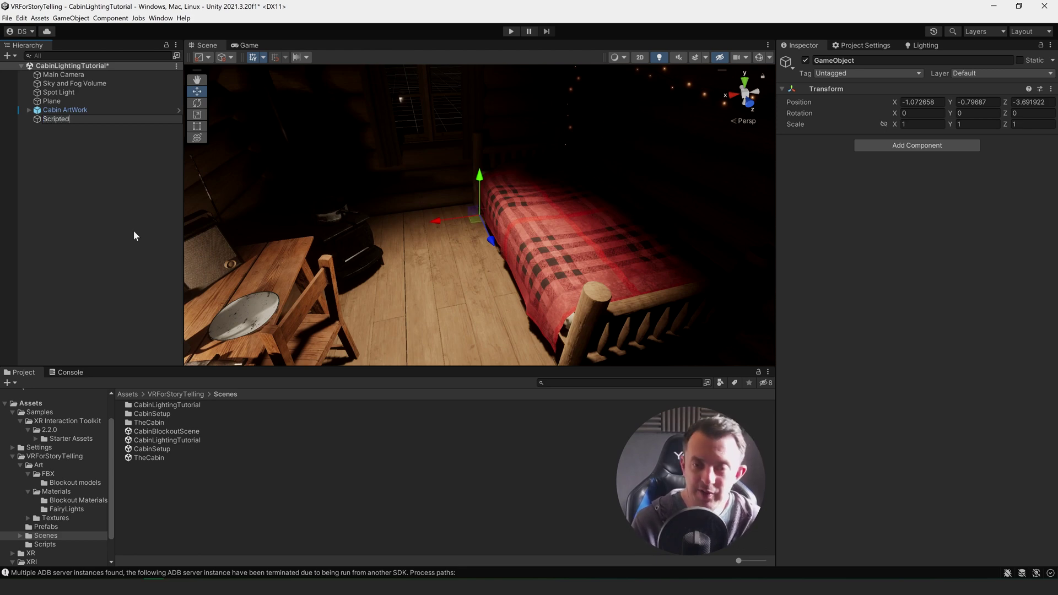
{"action": "key", "text": "Return"}
Step: Reset the ScriptedElements transform and move the object to the top of the scene hierarchy
{"action": "left_click", "coordinate": [1049, 88]}
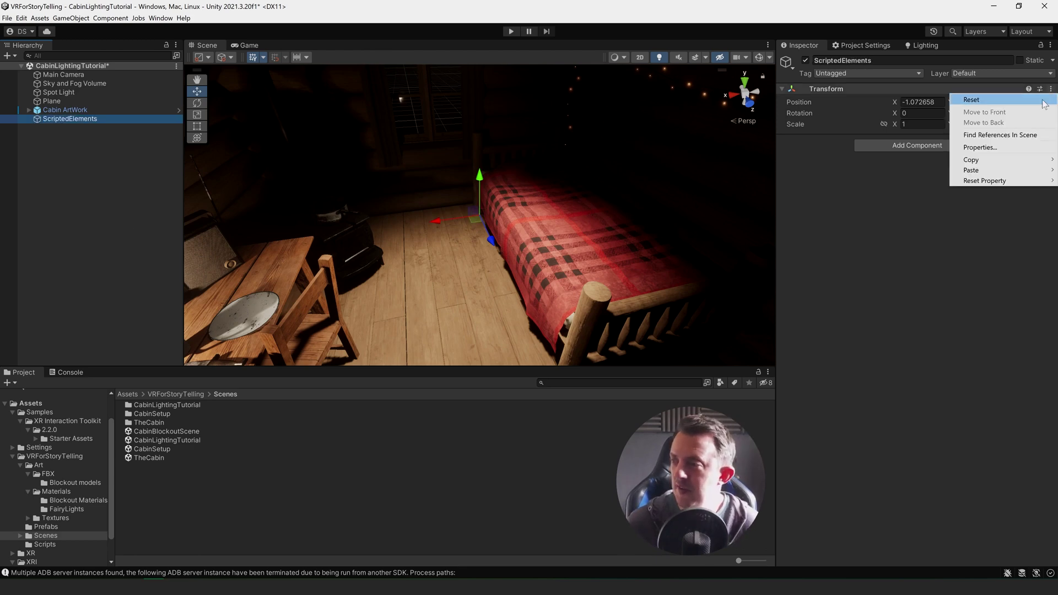
{"action": "left_click", "coordinate": [970, 98]}
{"action": "left_click_drag", "start_coordinate": [85, 118], "coordinate": [85, 71]}
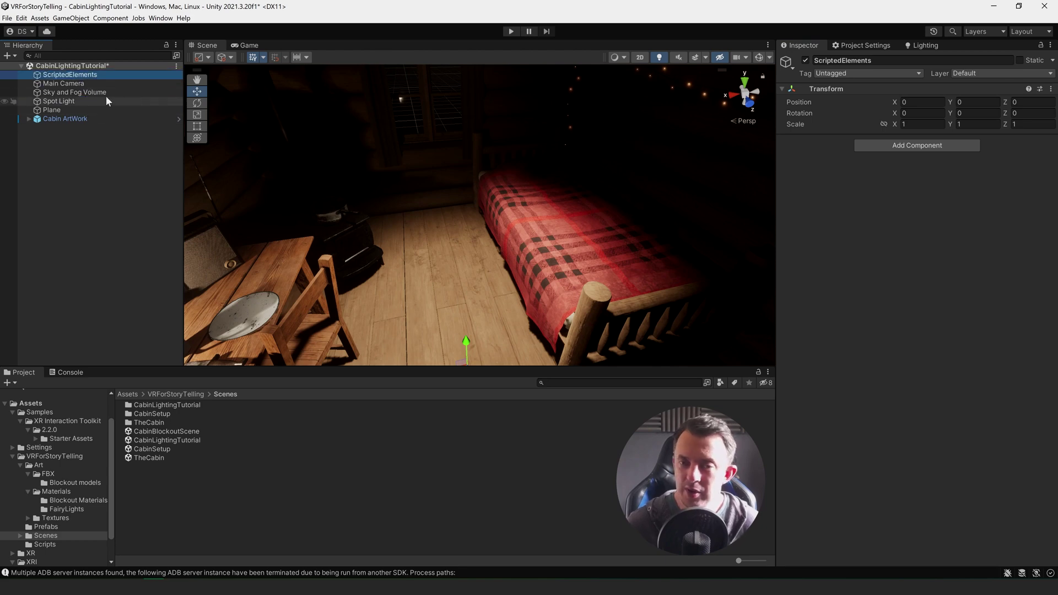
Step: Create an empty child object named RopeLightController under ScriptedElements
{"action": "right_click", "coordinate": [98, 74]}
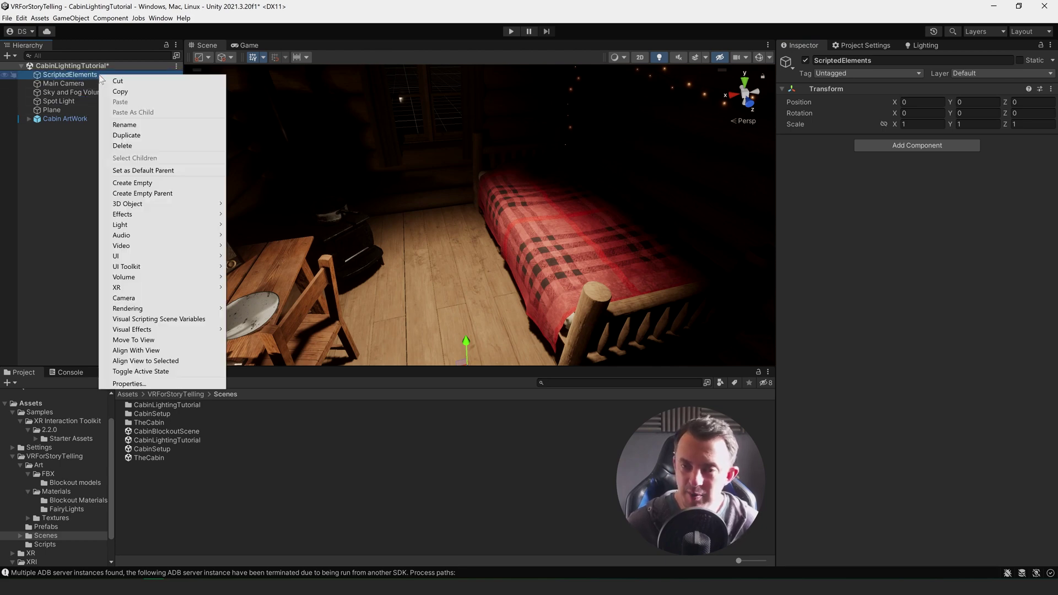
{"action": "left_click", "coordinate": [126, 184]}
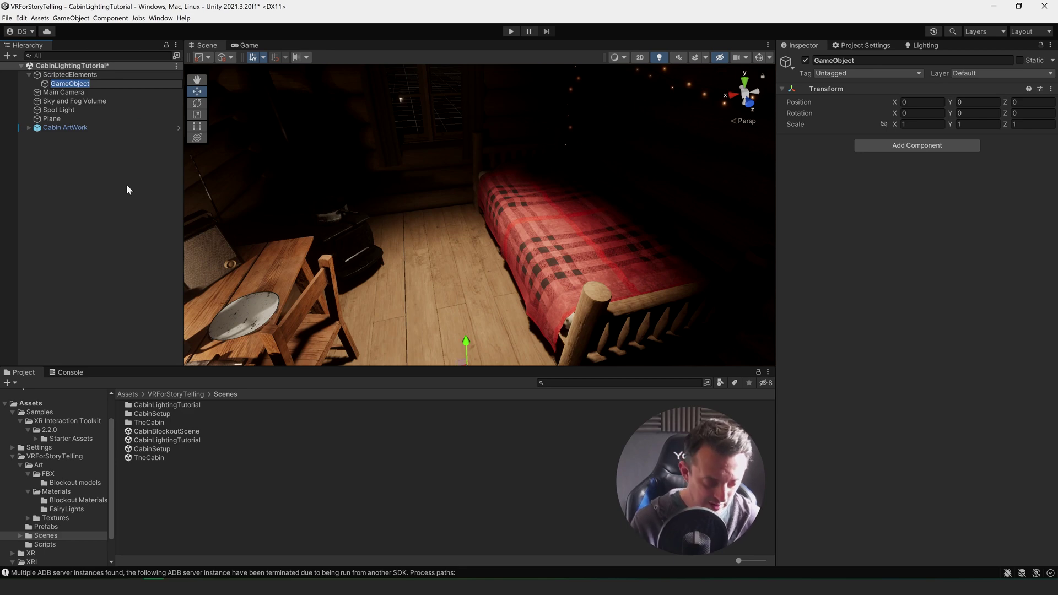
{"action": "type", "text": "RopeLightController"}
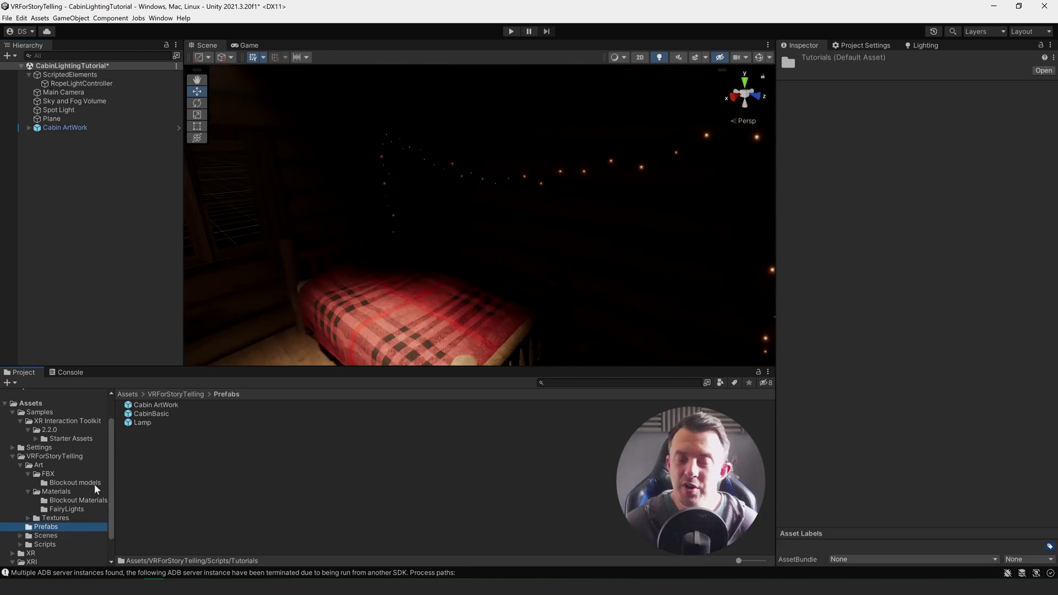
Step: Create a C# script named RopeLightController in the project's Scripts/Tutorials folder
{"action": "left_click", "coordinate": [22, 546]}
{"action": "left_click", "coordinate": [70, 552]}
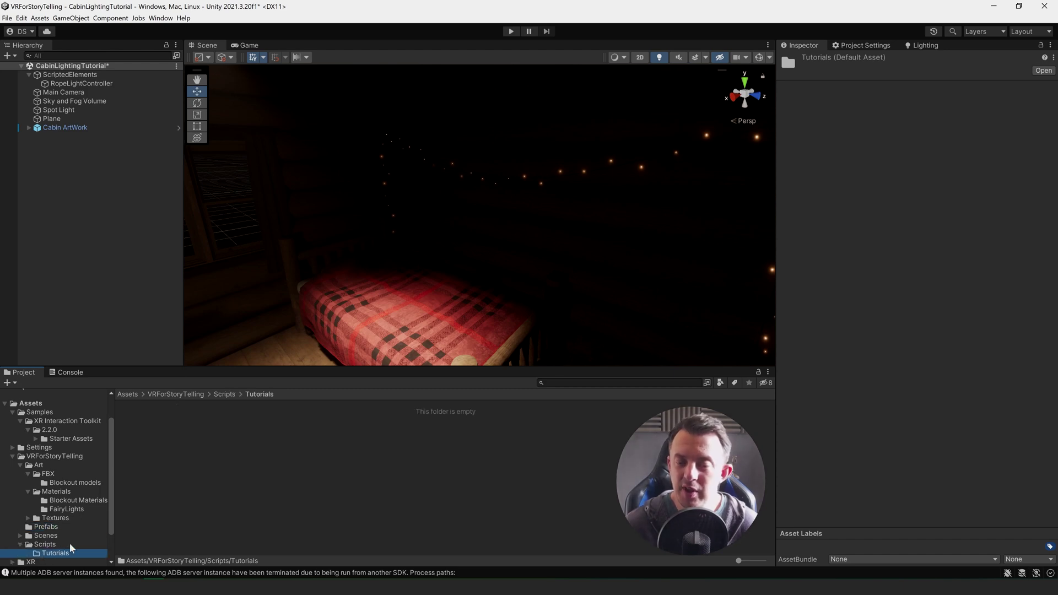
{"action": "right_click", "coordinate": [187, 452]}
{"action": "mouse_move", "coordinate": [268, 208]}
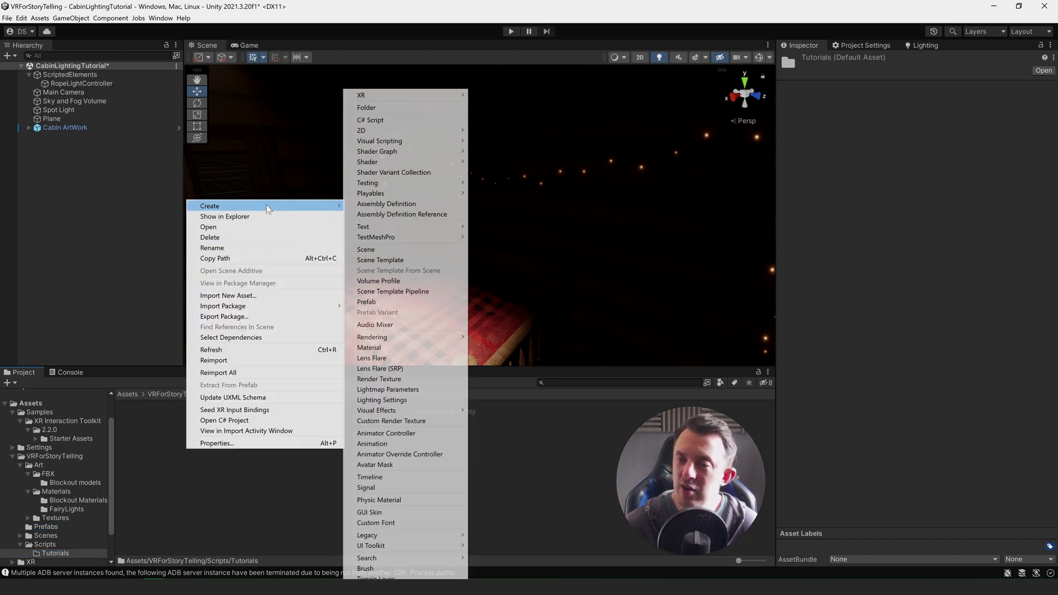
{"action": "left_click", "coordinate": [396, 119]}
{"action": "type", "text": "RopeLightController"}
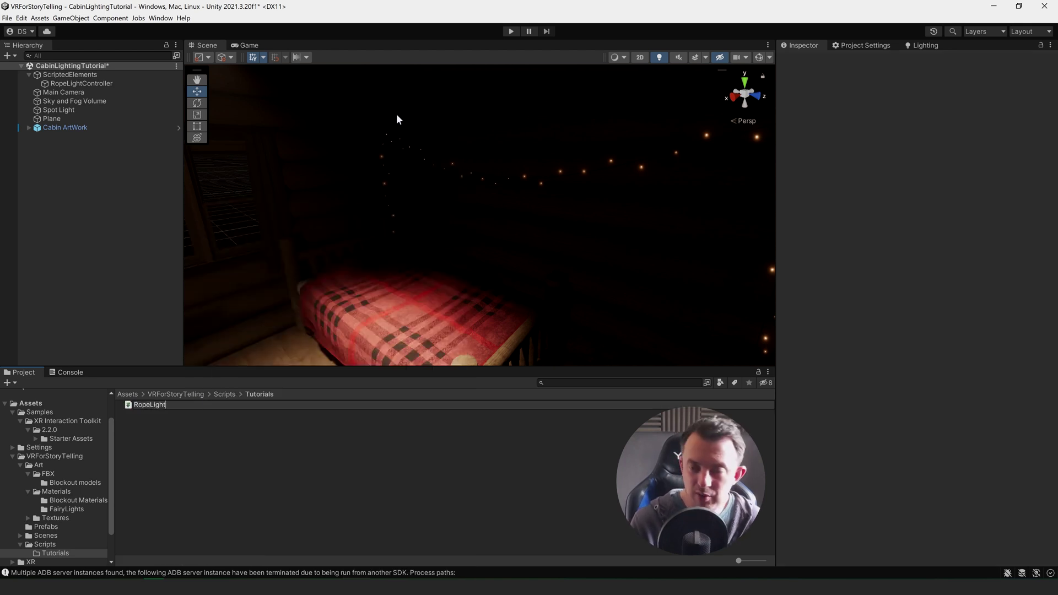
{"action": "key", "text": "Return"}
Step: Attach the RopeLightController script to the RopeLightController object and save the scene
{"action": "left_click", "coordinate": [176, 404]}
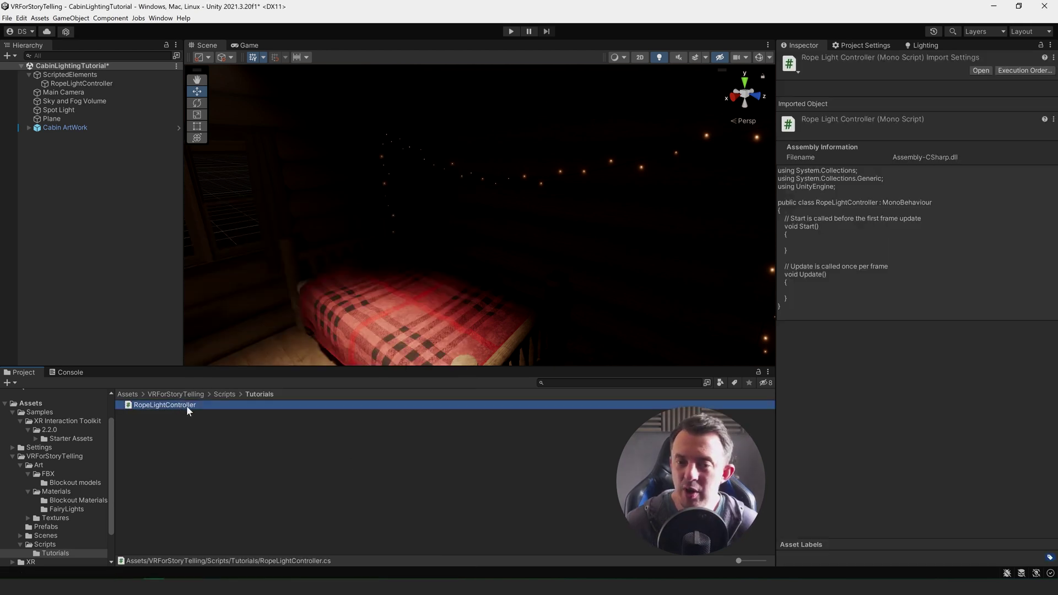
{"action": "left_click_drag", "start_coordinate": [200, 405], "coordinate": [82, 84]}
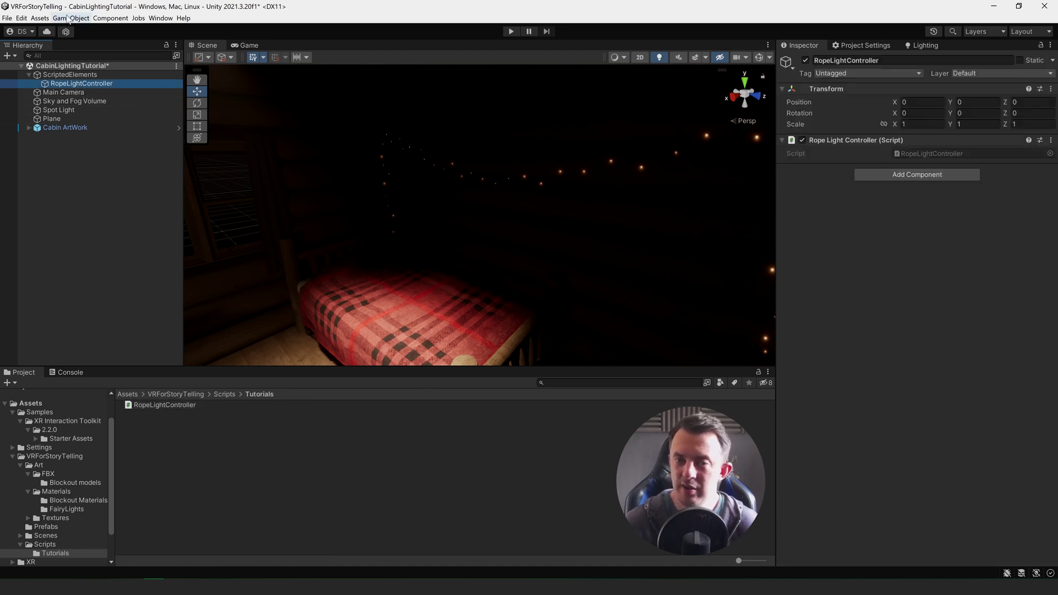
{"action": "left_click", "coordinate": [7, 17]}
{"action": "left_click", "coordinate": [22, 65]}
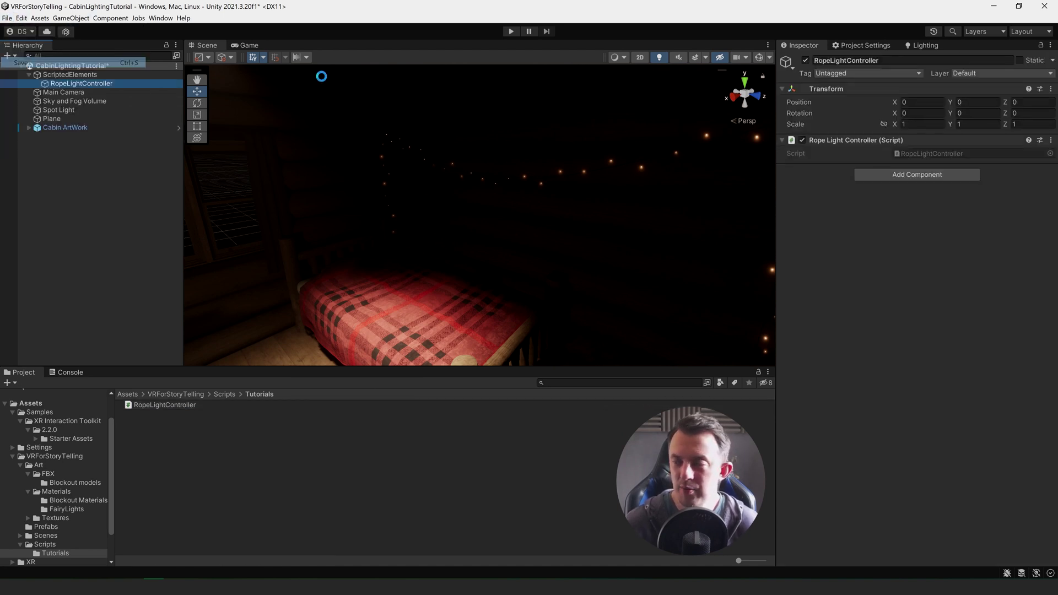
Step: Open the RopeLightController script in Visual Studio and delete the default Start and Update methods with their comments
{"action": "double_click", "coordinate": [937, 150]}
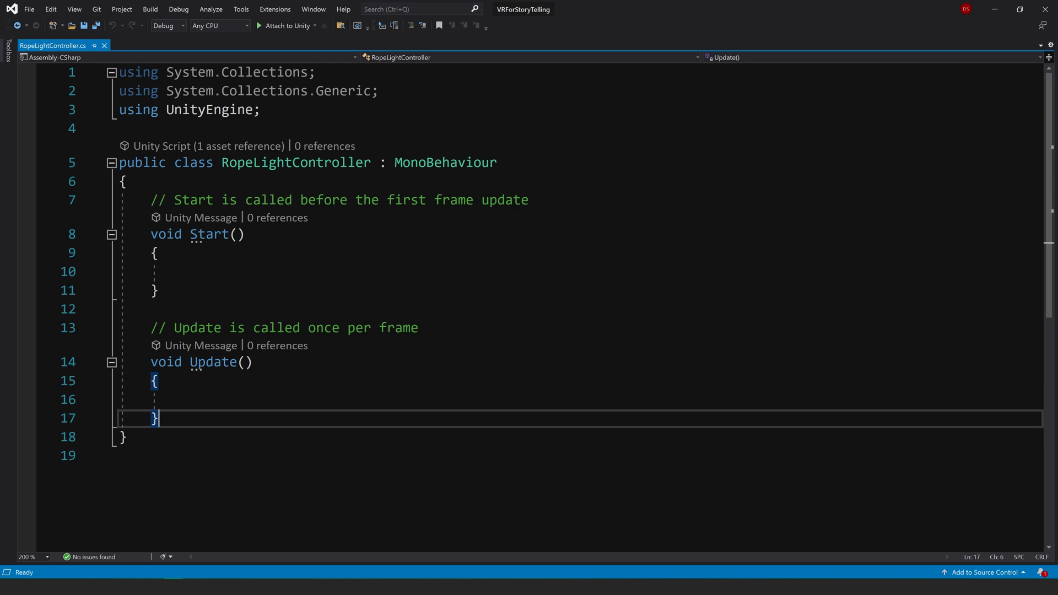
{"action": "left_click_drag", "start_coordinate": [158, 418], "coordinate": [151, 400]}
{"action": "left_click", "coordinate": [159, 418]}
{"action": "left_click_drag", "start_coordinate": [150, 200], "coordinate": [160, 417]}
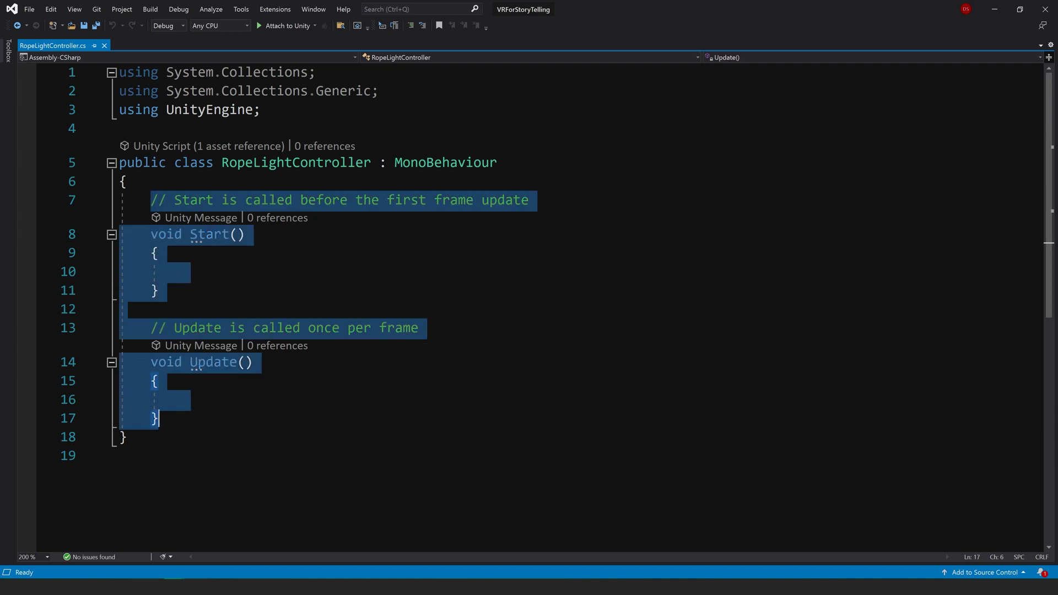
{"action": "key", "text": "Delete"}
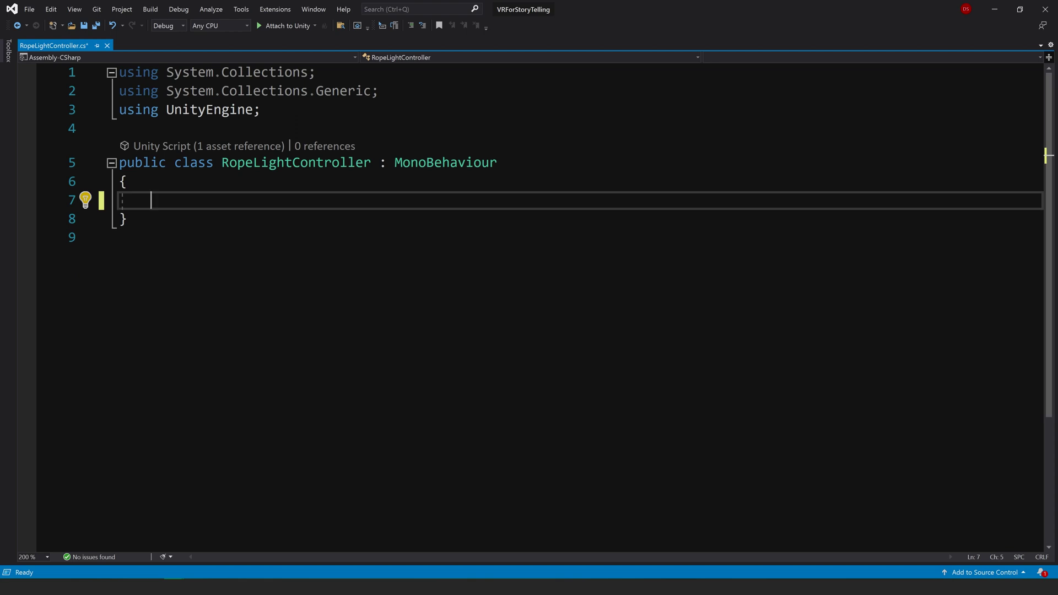
Step: Declare a public List<MeshRenderer> field named lightMeshRenderers in the RopeLightController class, initialised to a new empty List<MeshRenderer>
{"action": "type", "text": "public Li"}
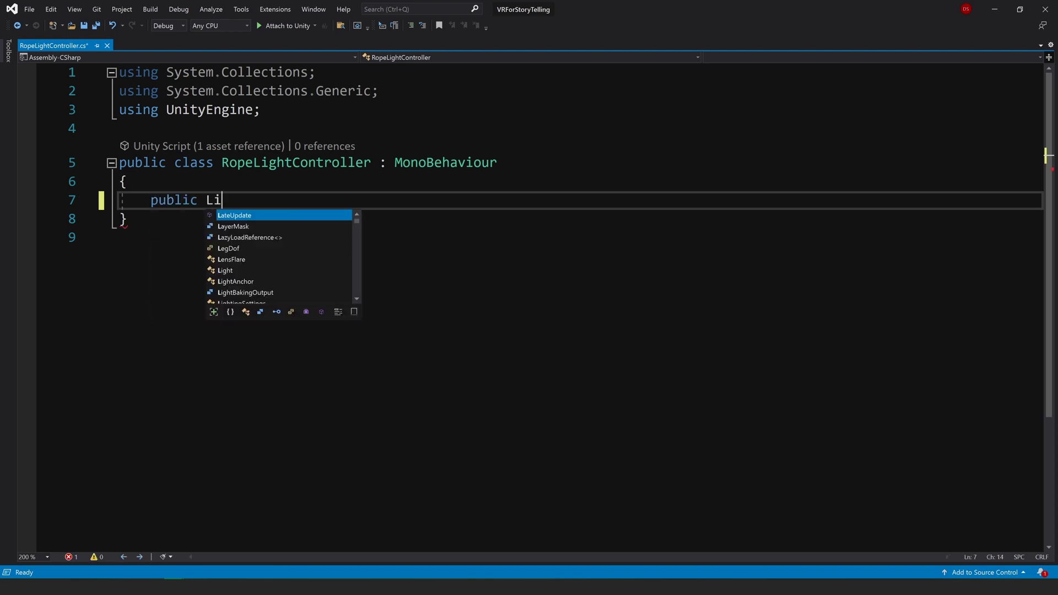
{"action": "type", "text": "st<mesh>"}
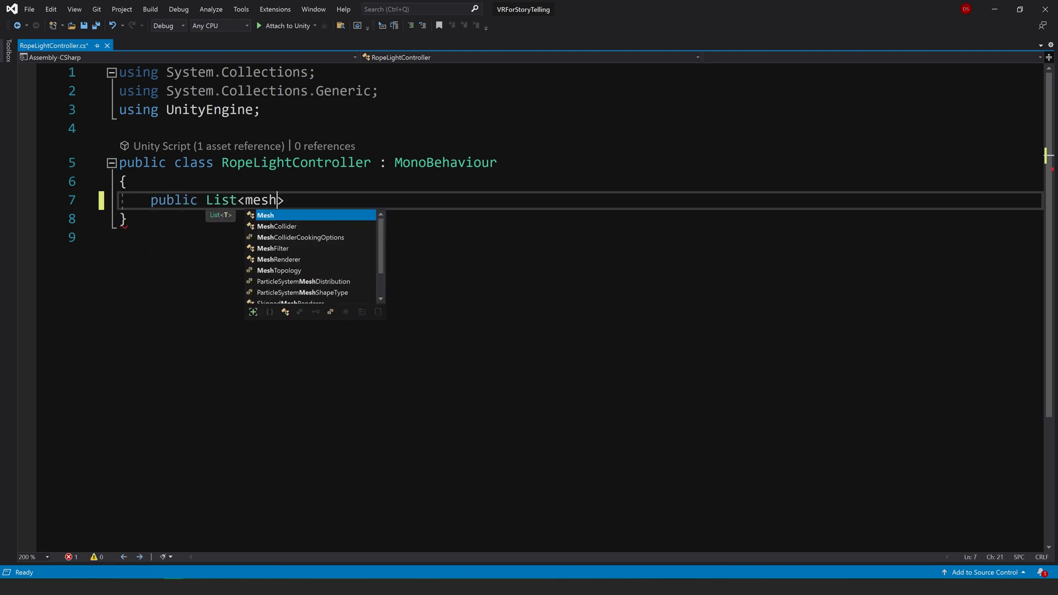
{"action": "key", "text": "Down"}
{"action": "key", "text": "Down"}
{"action": "key", "text": "Down"}
{"action": "key", "text": "Down"}
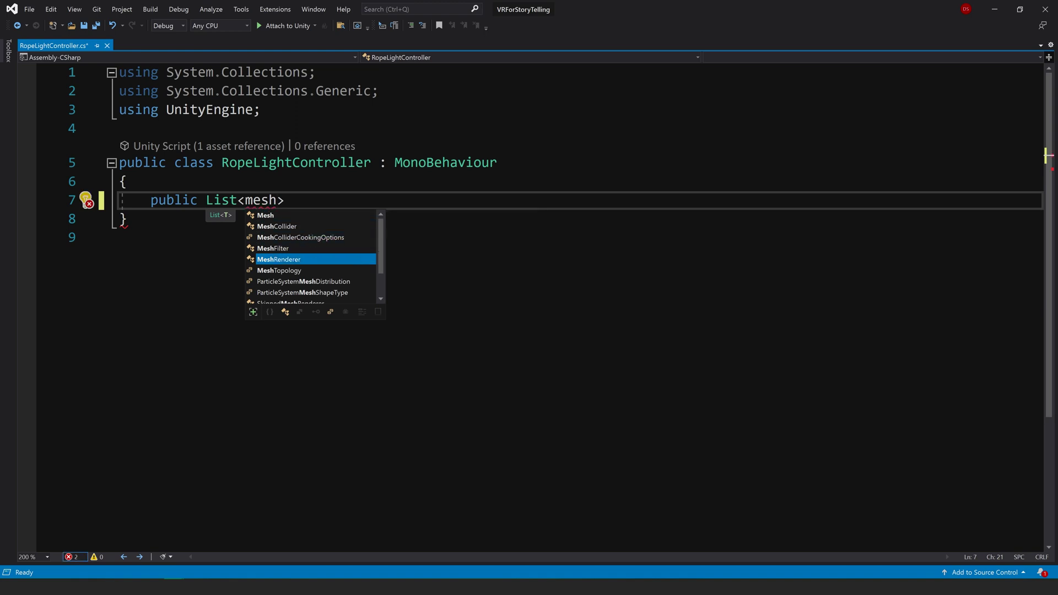
{"action": "key", "text": "Tab"}
{"action": "type", "text": "> light"}
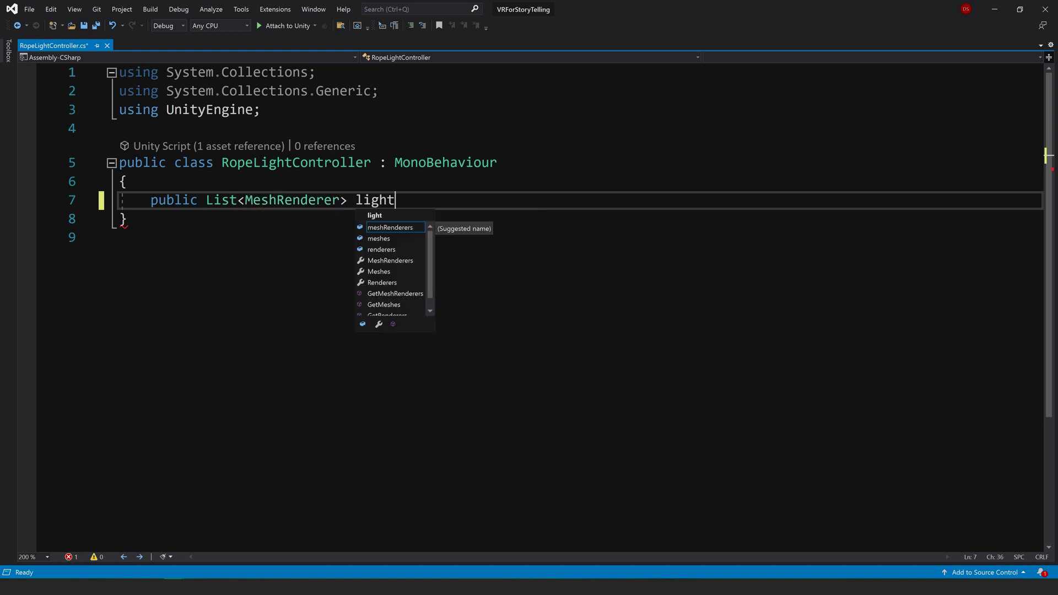
{"action": "type", "text": "MeshRenderers = new"}
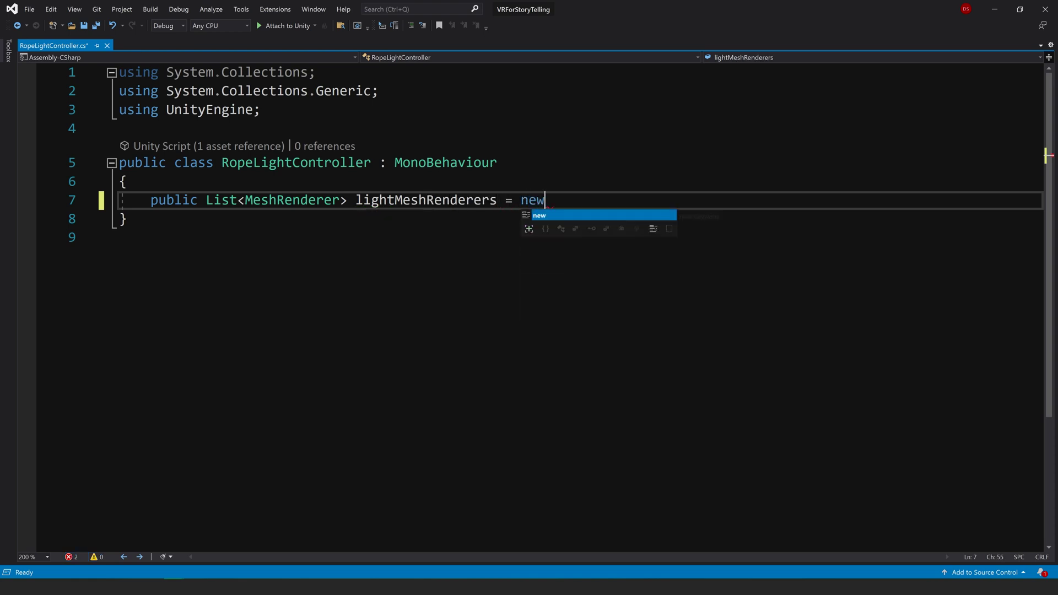
{"action": "key", "text": "Tab"}
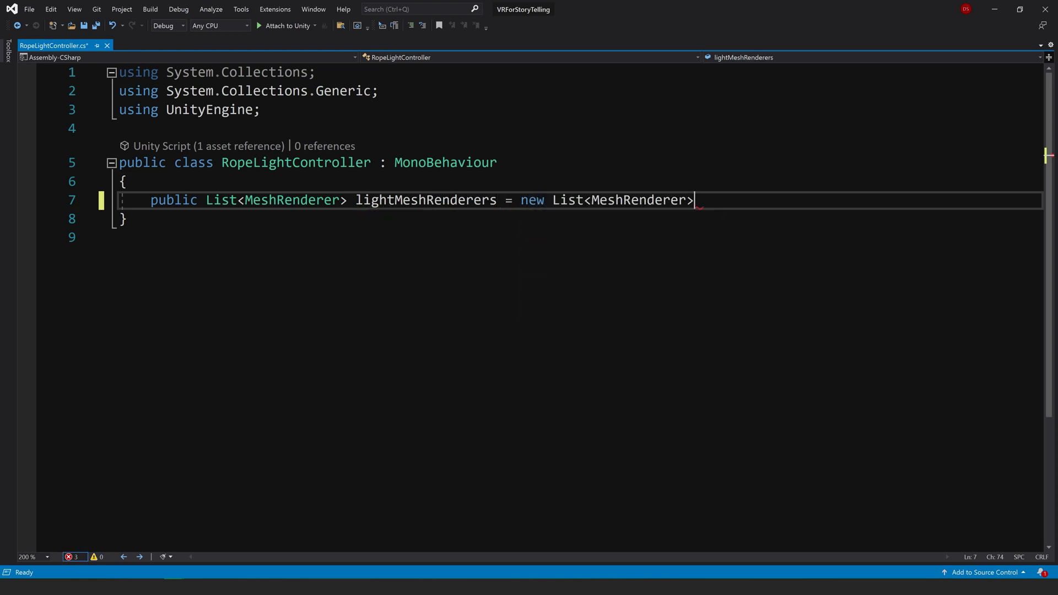
{"action": "type", "text": "();"}
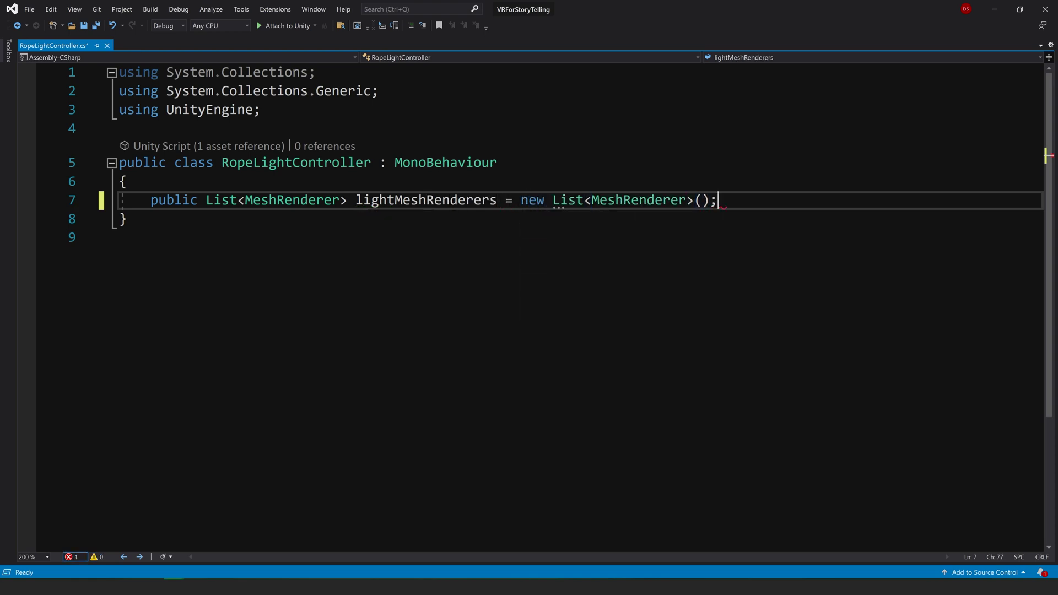
{"action": "key", "text": "Return"}
{"action": "key", "text": "Return"}
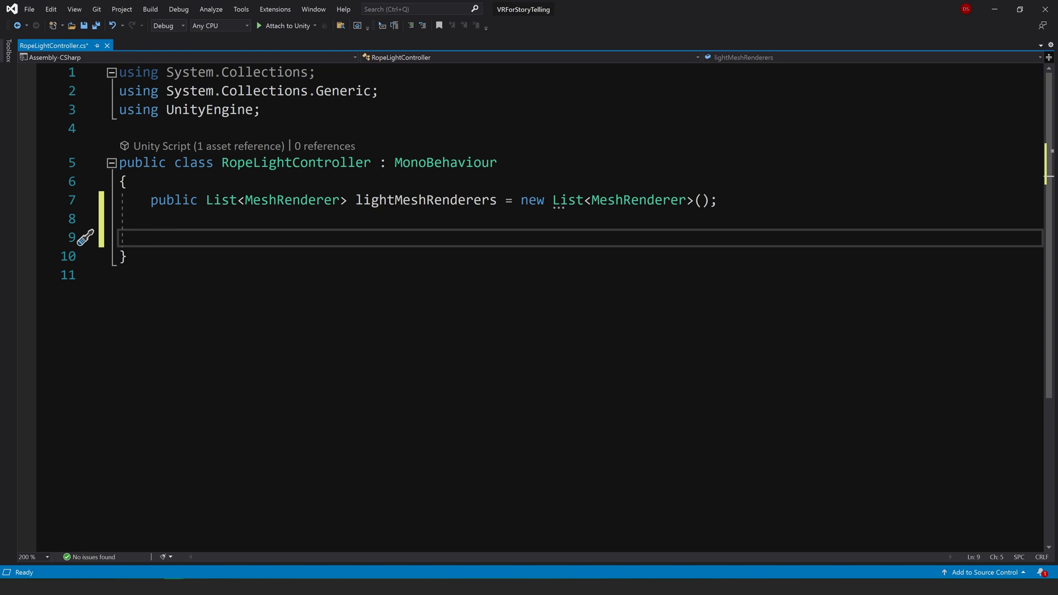
Step: Declare a public Transform field named proximityObject below the lightMeshRenderers list, separated by a blank line
{"action": "type", "text": "public "}
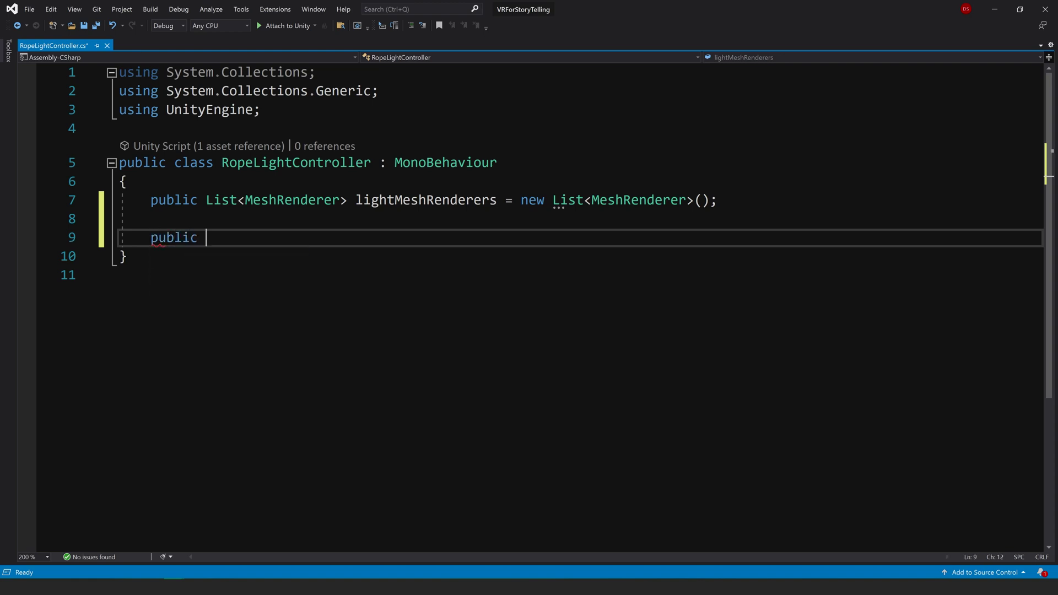
{"action": "type", "text": "transform pro"}
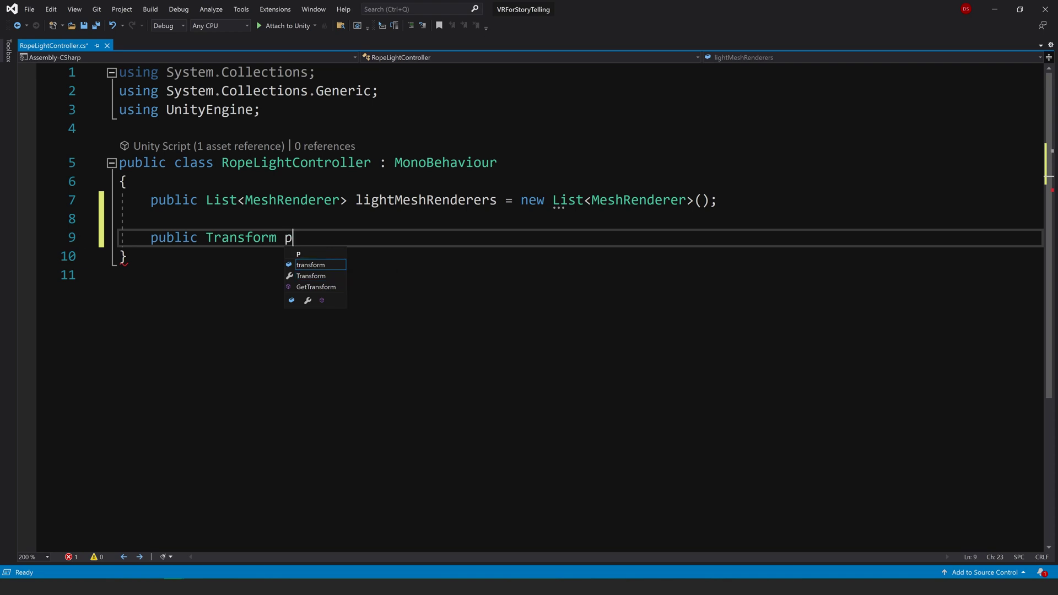
{"action": "type", "text": "ximi"}
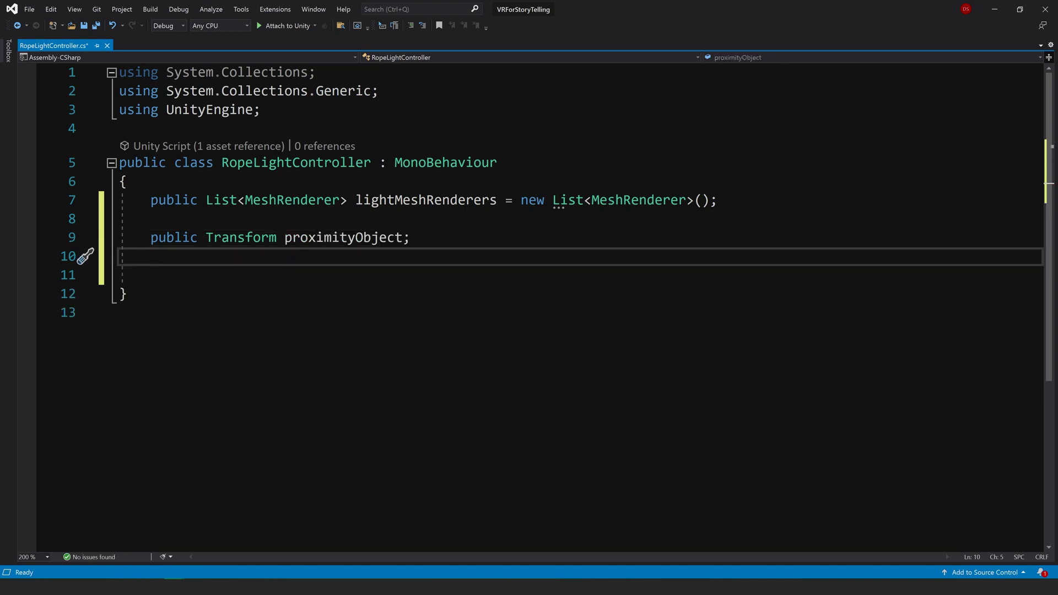
Step: Declare a public float field named maxRangeFromTarget with a default value of 1f directly below proximityObject
{"action": "type", "text": "public "}
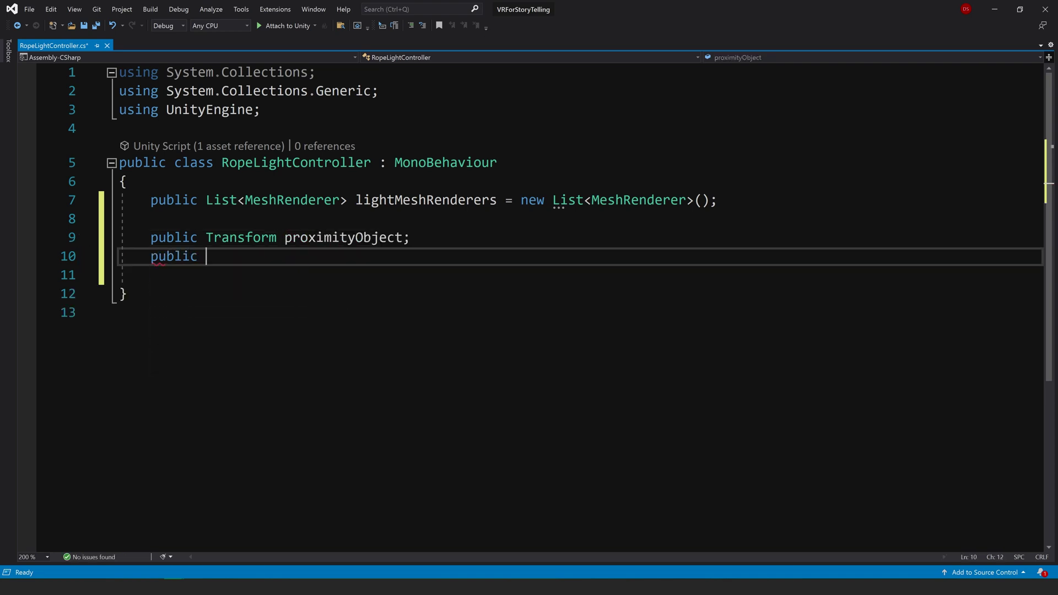
{"action": "type", "text": "float"}
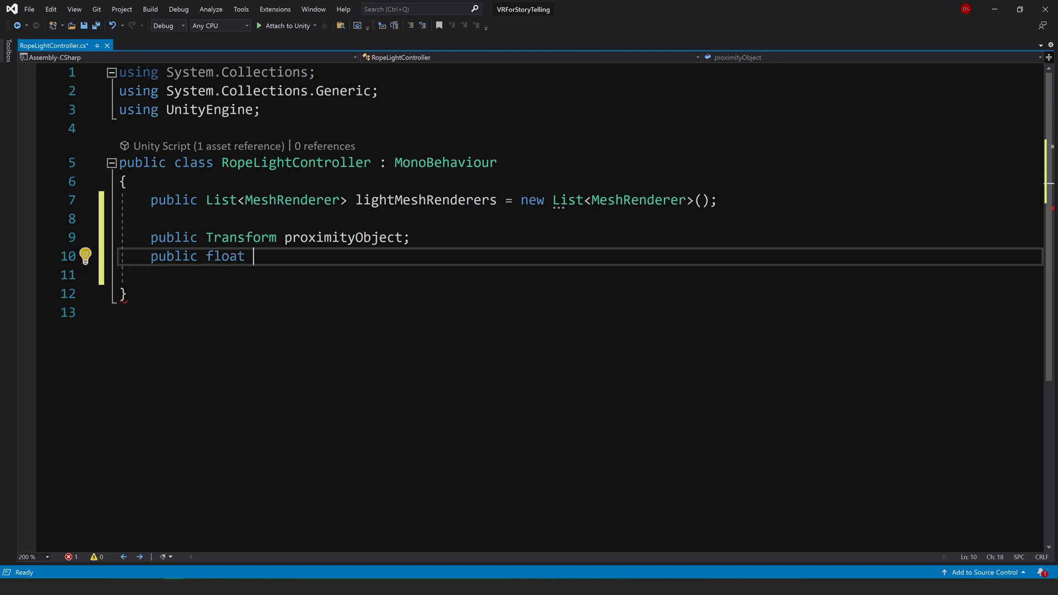
{"action": "type", "text": "max"}
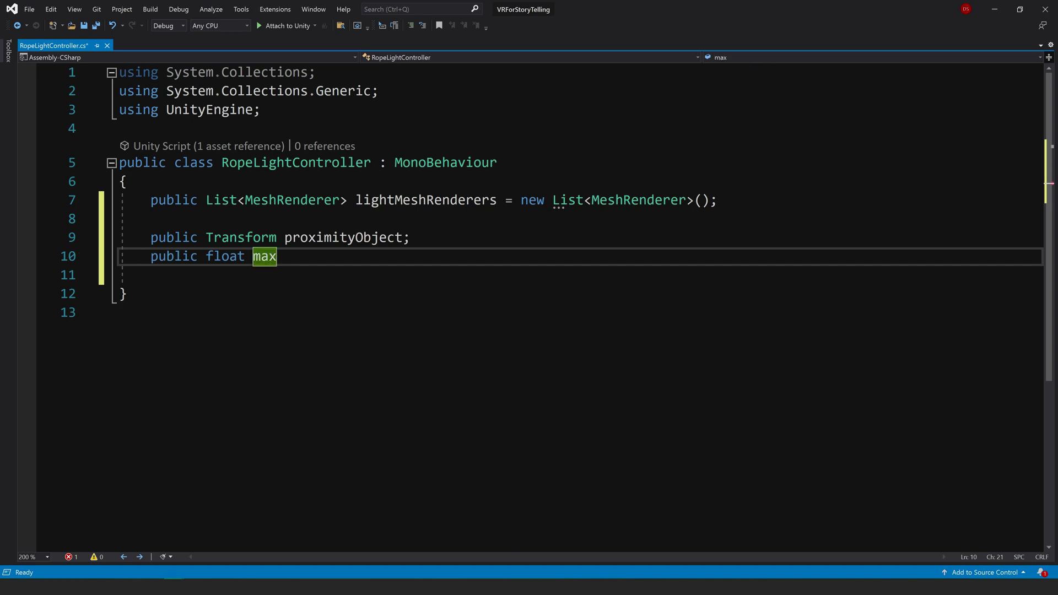
{"action": "type", "text": "RangeFromTarget ;"}
{"action": "key", "text": "Return"}
{"action": "key", "text": "Return"}
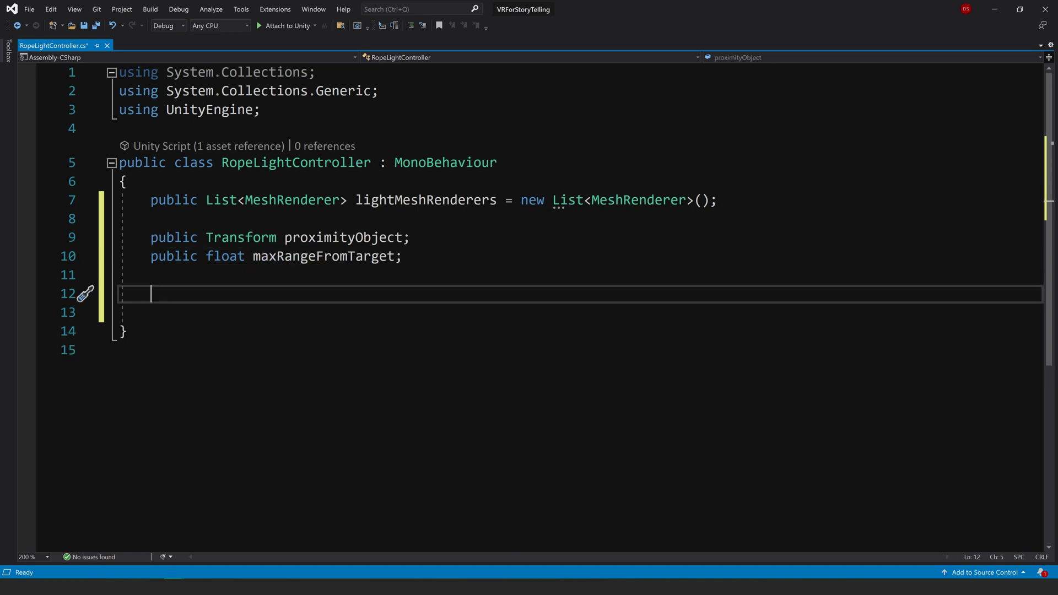
{"action": "left_click", "coordinate": [394, 257]}
{"action": "type", "text": "= 1f"}
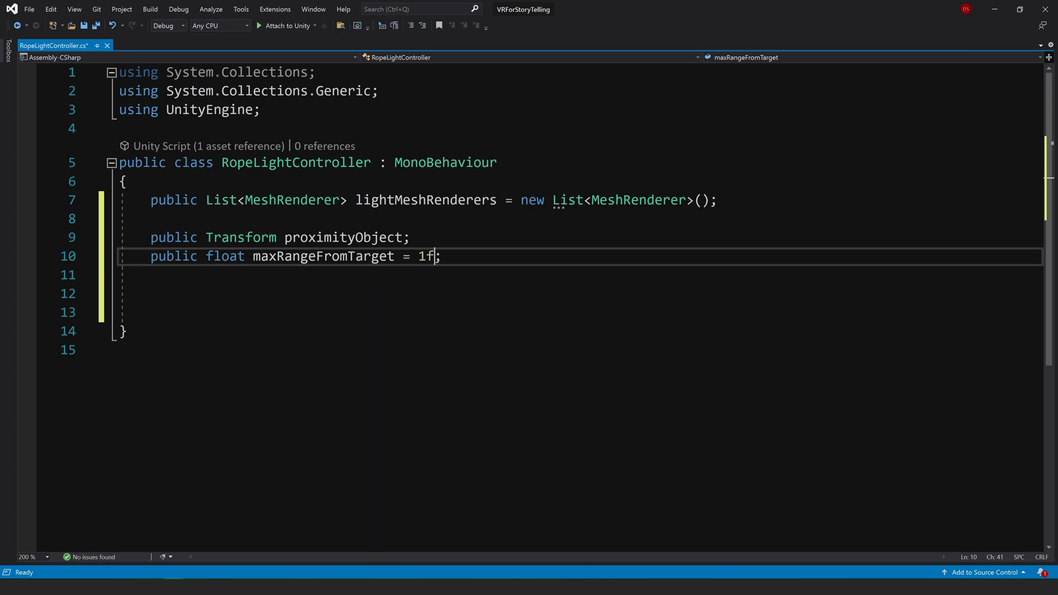
Step: Add an empty public void method named TrackTargetObject() below the field declarations
{"action": "left_click", "coordinate": [151, 294]}
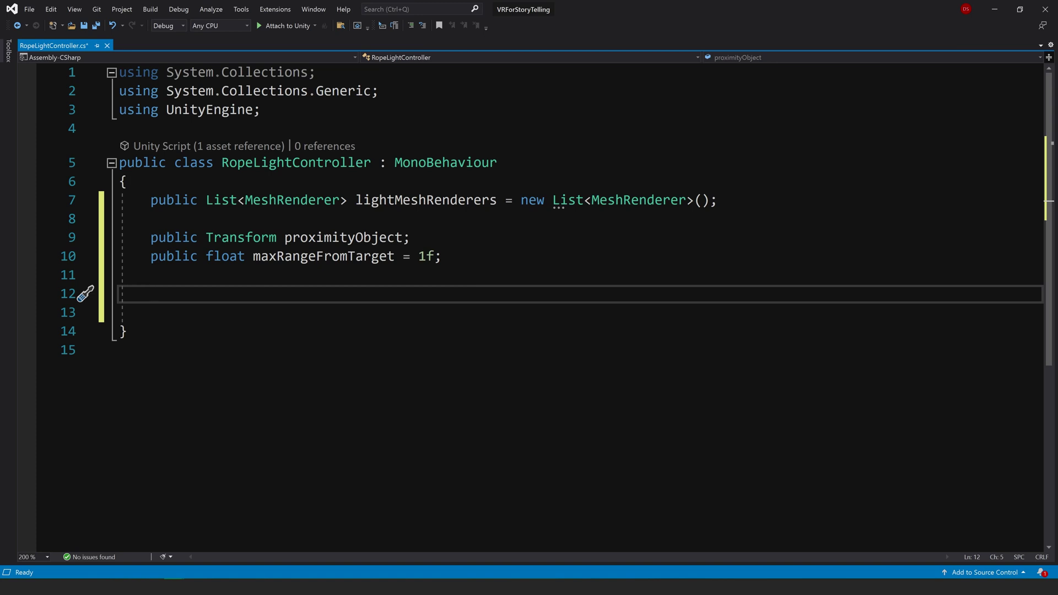
{"action": "type", "text": "public void Track"}
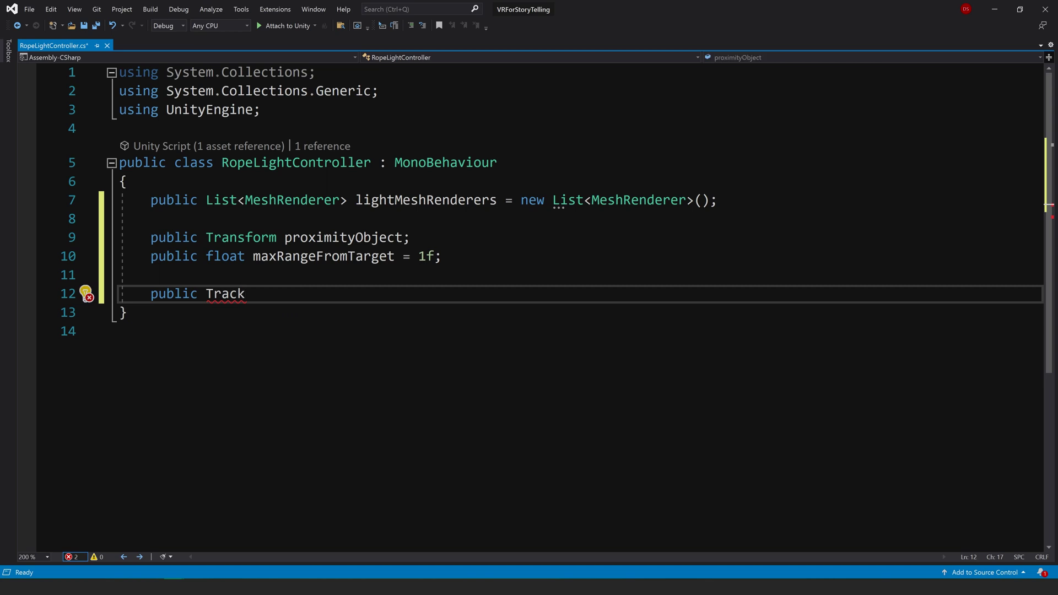
{"action": "type", "text": "TargetObject("}
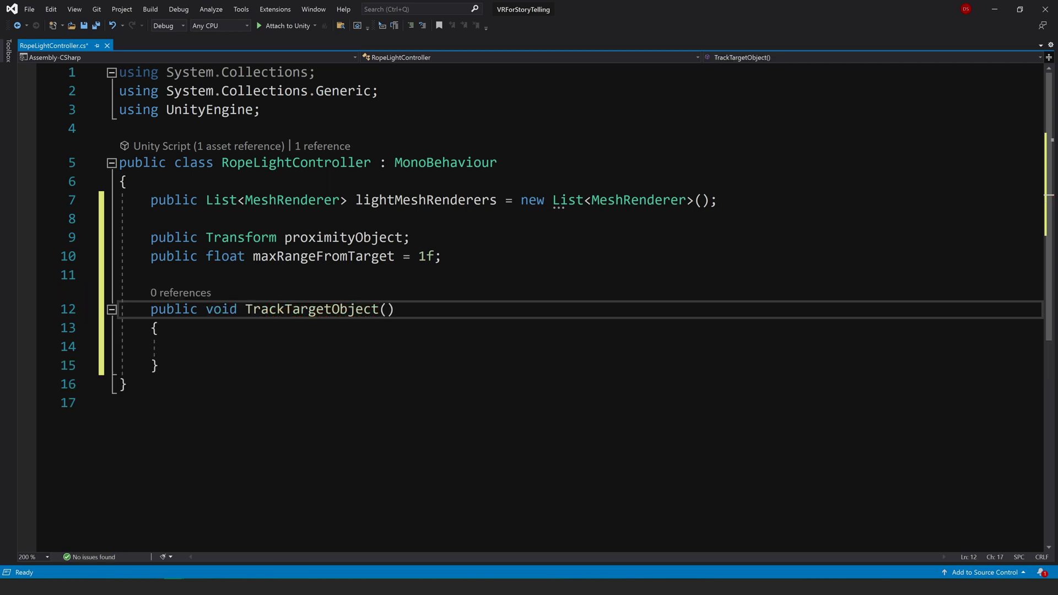
Step: Inside TrackTargetObject, add a foreach loop over lightMeshRenderers with a MeshRenderer loop variable named renderer and an empty body
{"action": "left_click", "coordinate": [182, 347]}
{"action": "key", "text": "alt+Tab"}
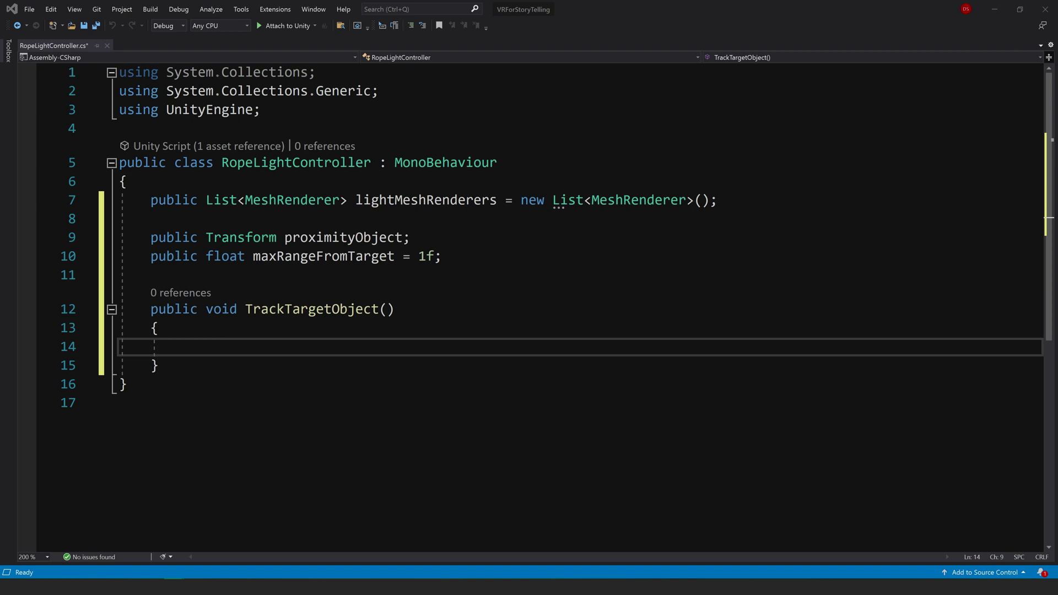
{"action": "type", "text": "forea"}
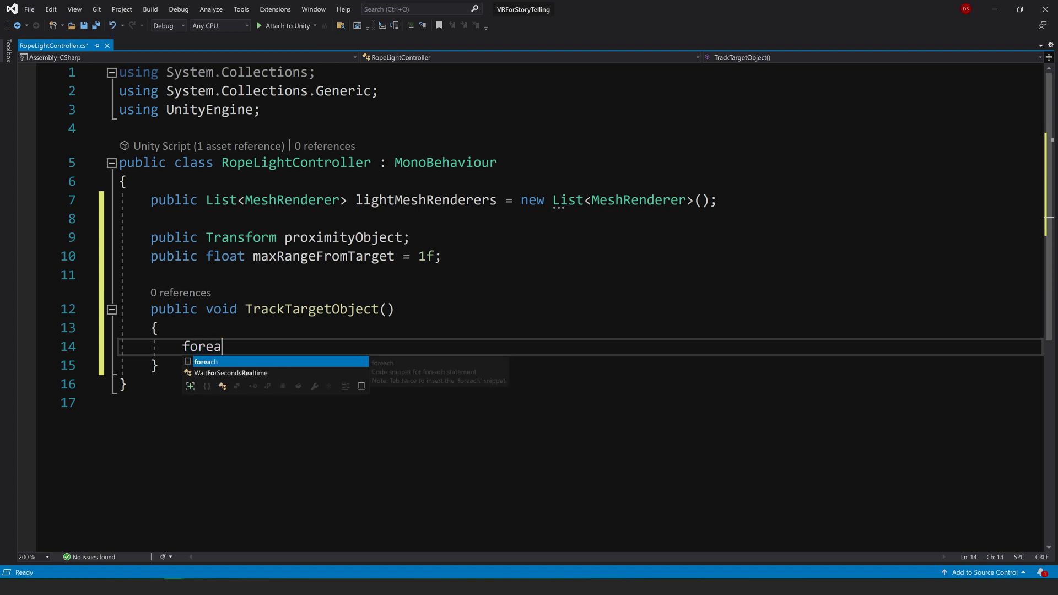
{"action": "key", "text": "Tab"}
{"action": "type", "text": "(me"}
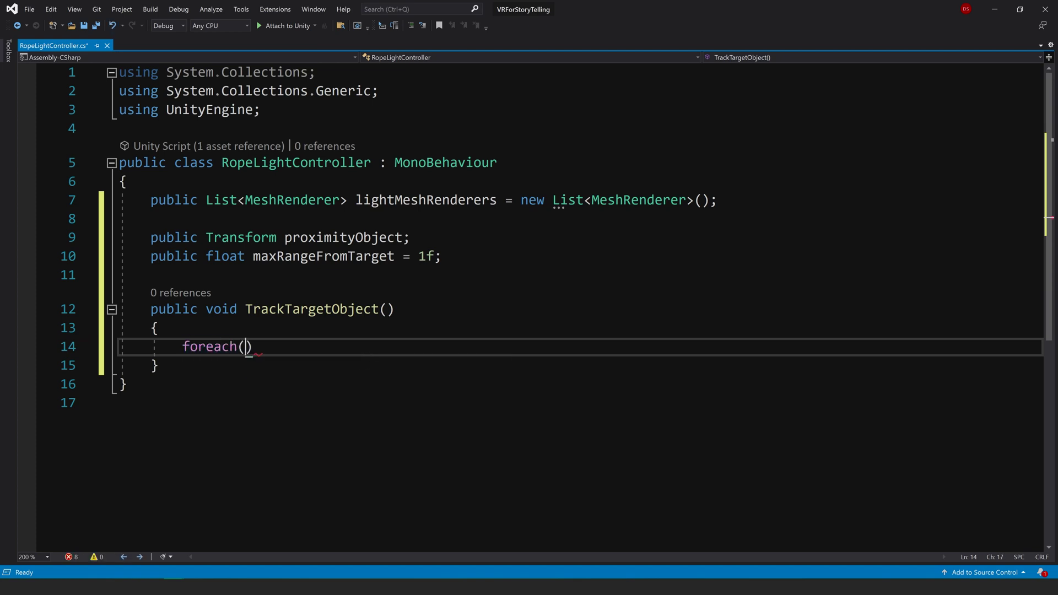
{"action": "type", "text": "ah"}
{"action": "key", "text": "BackSpace"}
{"action": "key", "text": "BackSpace"}
{"action": "type", "text": "shRenderer rend"}
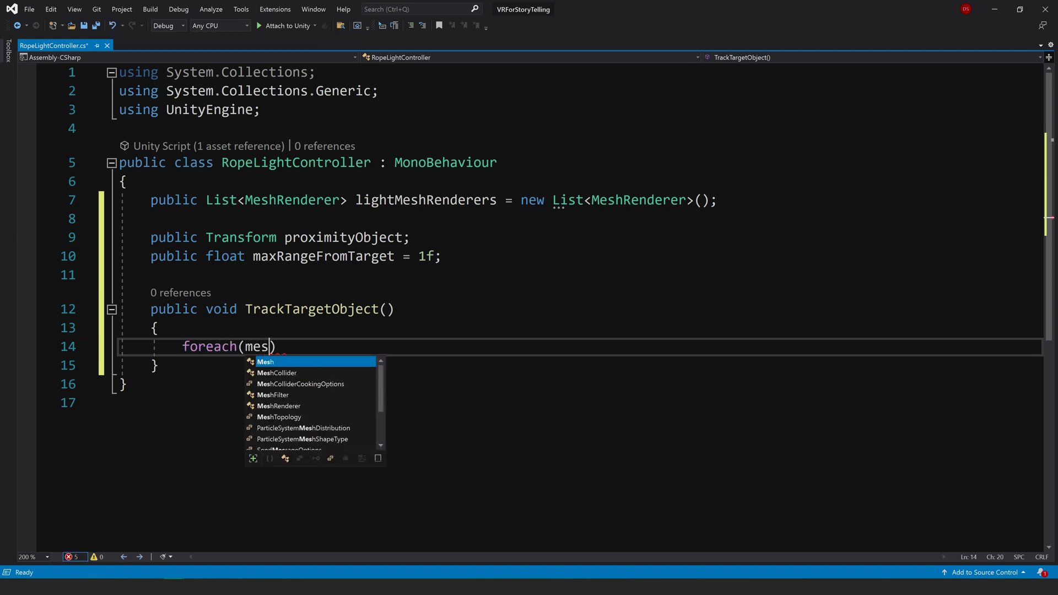
{"action": "type", "text": "erer in "}
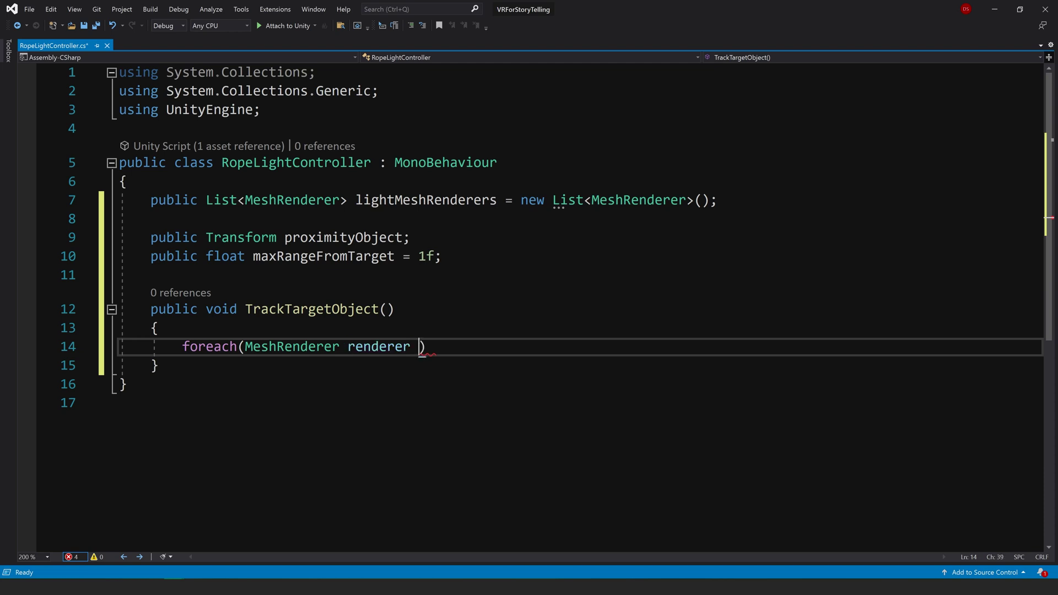
{"action": "type", "text": "lightMeshRenderers"}
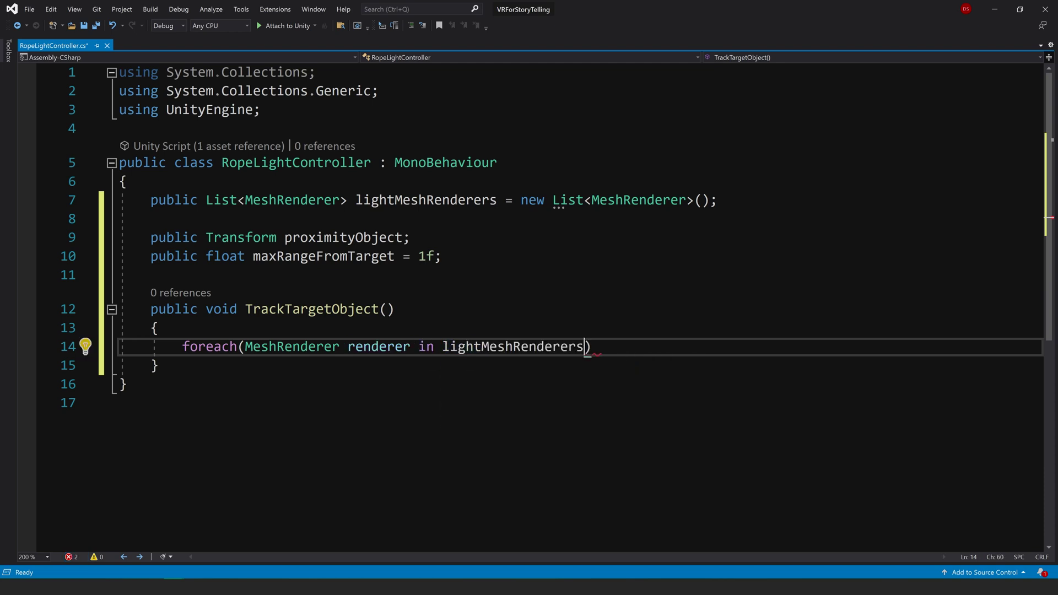
{"action": "type", "text": ")"}
{"action": "key", "text": "Return"}
{"action": "type", "text": "{"}
{"action": "key", "text": "Return"}
Step: In the loop body, declare var distance as Vector3.Distance between renderer.transform.position and proximityObject.position
{"action": "type", "text": "var distance"}
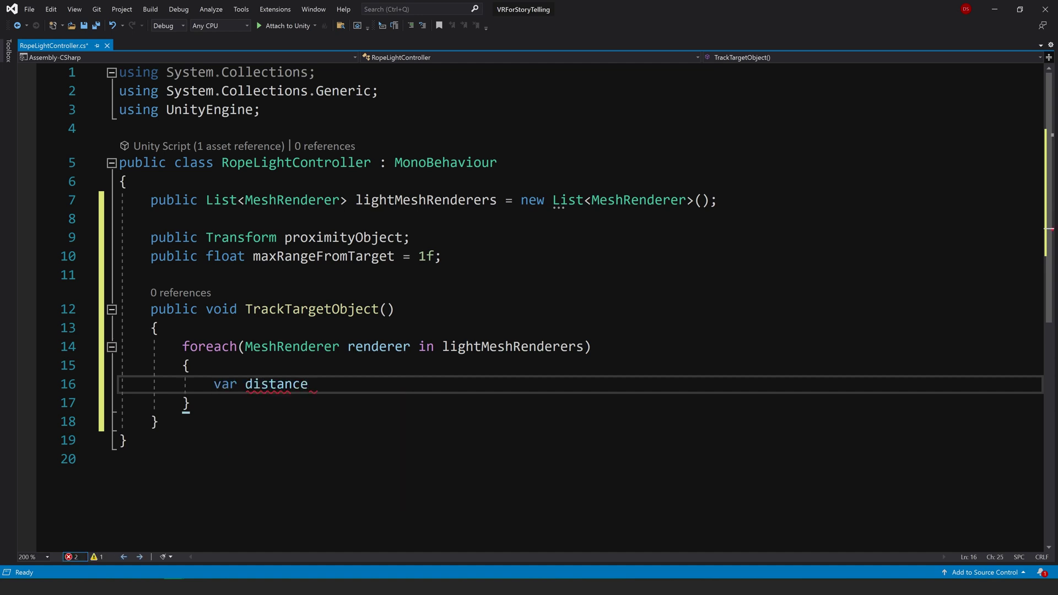
{"action": "type", "text": " = vect"}
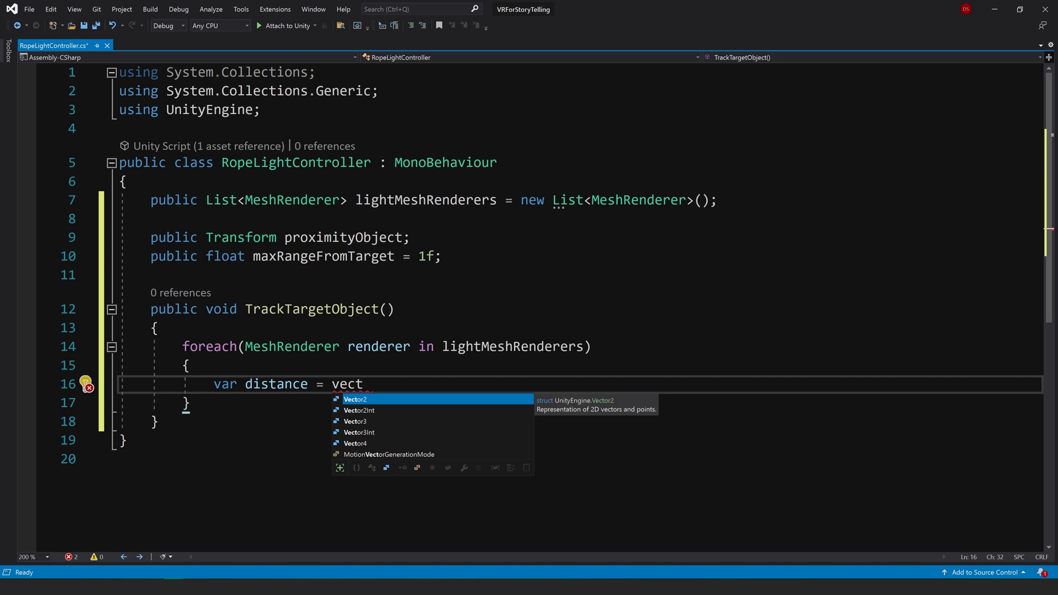
{"action": "key", "text": "Down"}
{"action": "key", "text": "Down"}
{"action": "type", "text": ".di("}
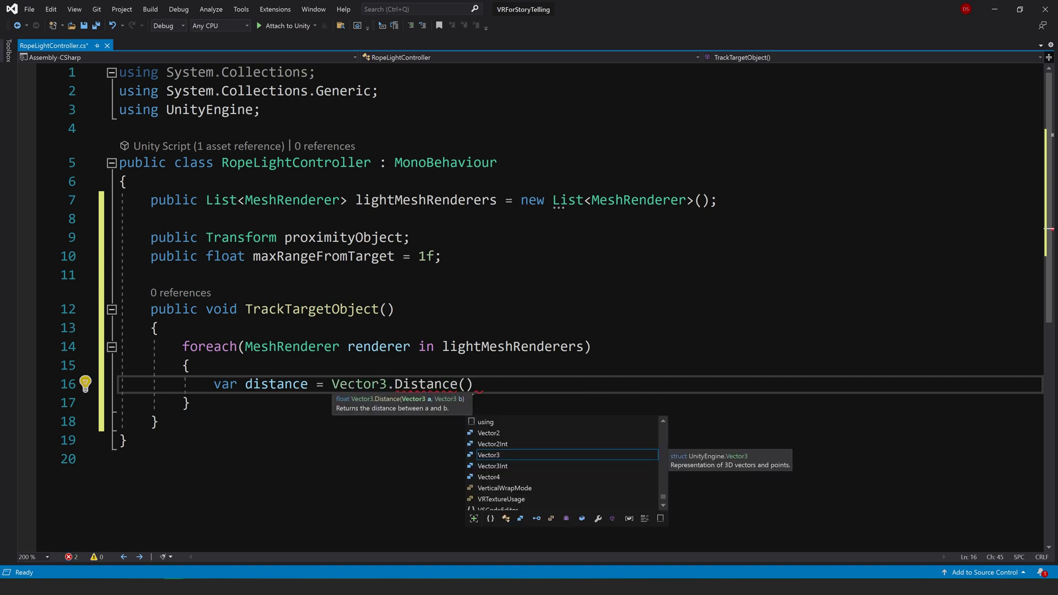
{"action": "type", "text": "rer"}
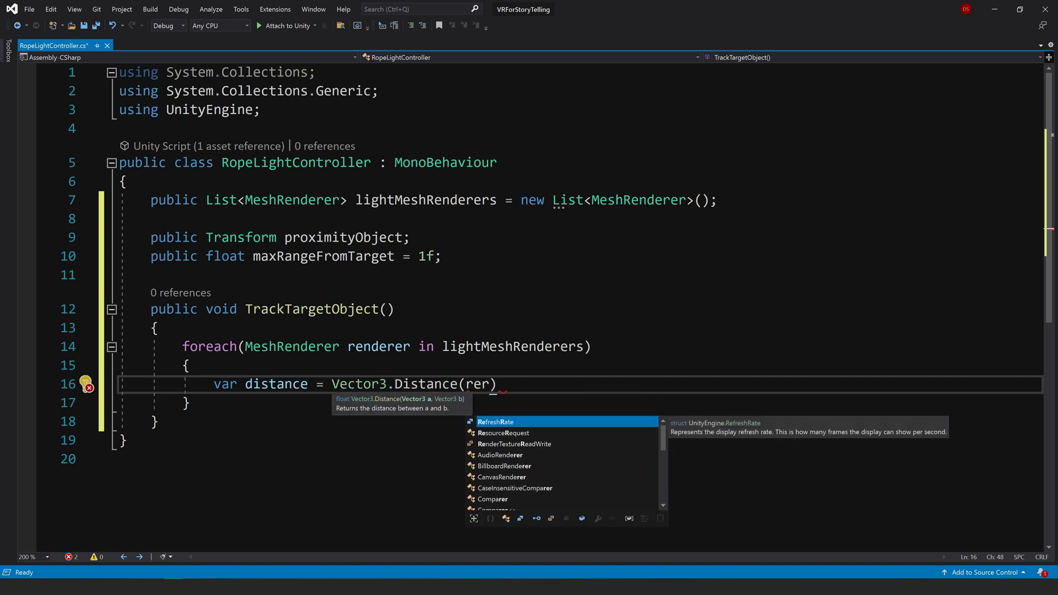
{"action": "key", "text": "BackSpace"}
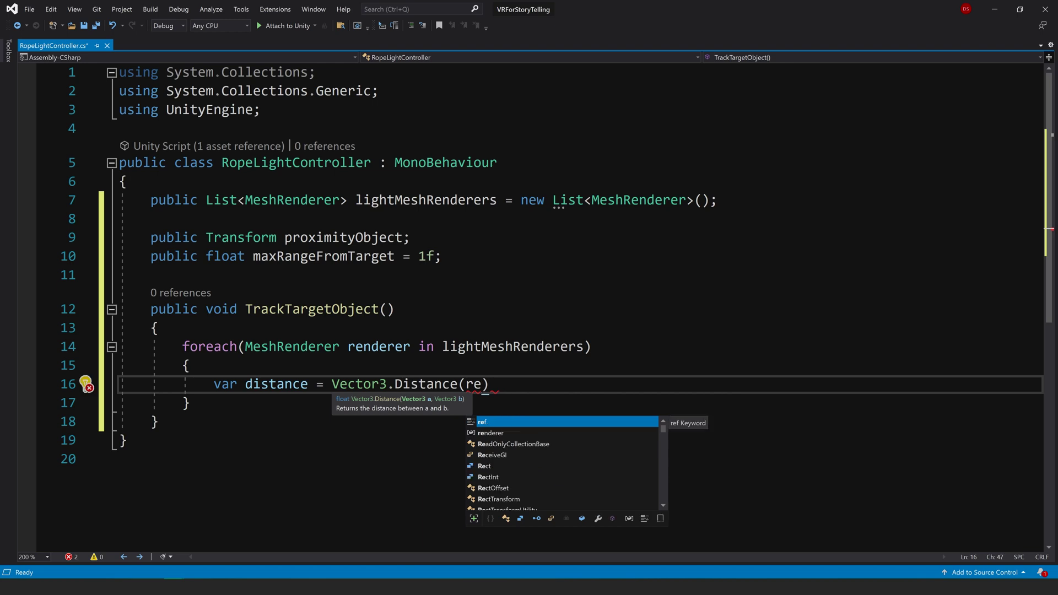
{"action": "type", "text": "n"}
{"action": "key", "text": "Tab"}
{"action": "type", "text": ".transform"}
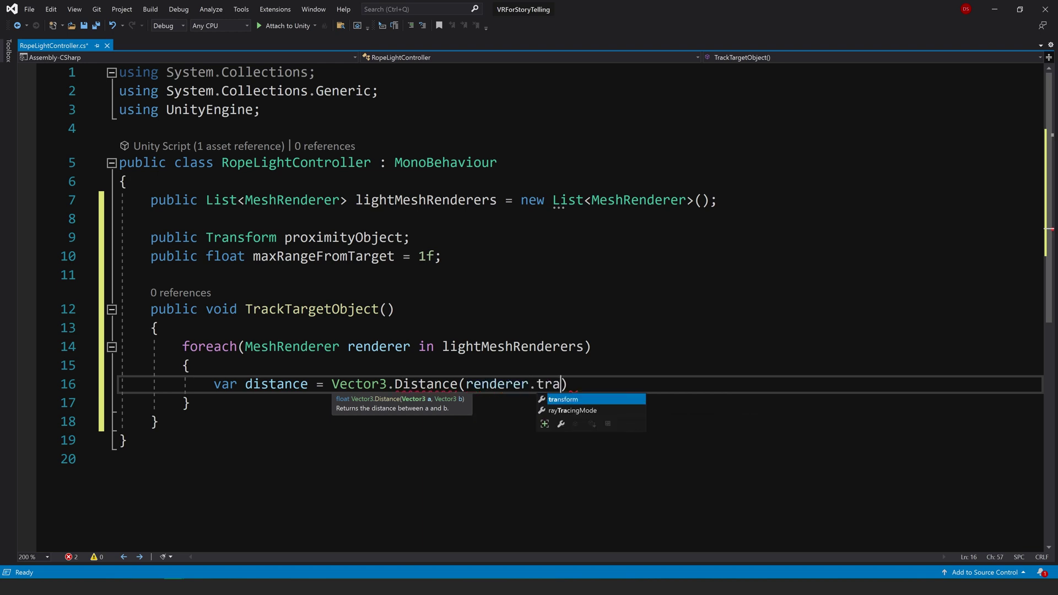
{"action": "type", "text": ".pos"}
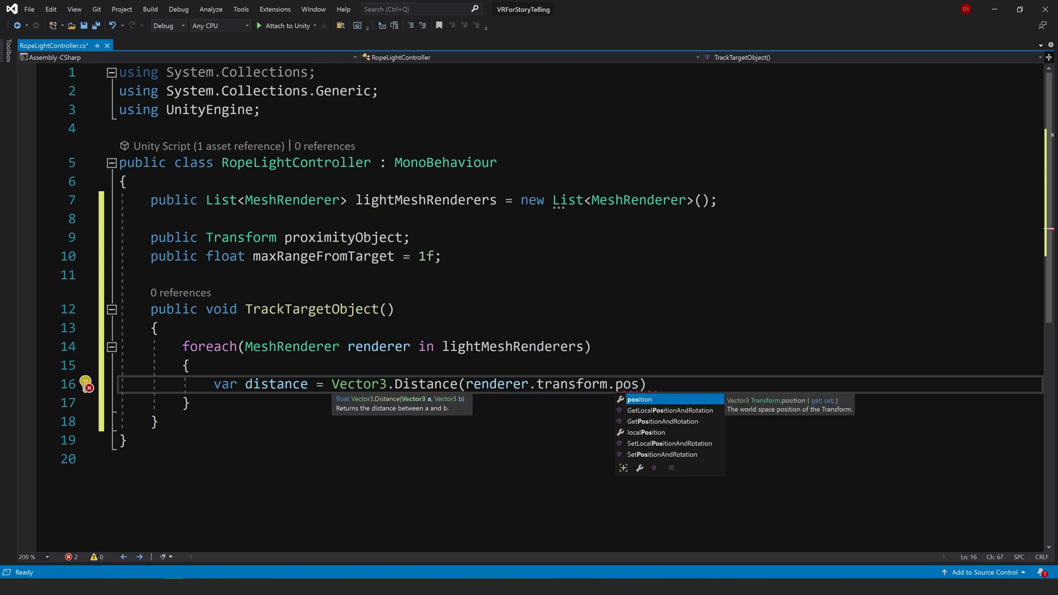
{"action": "key", "text": "Tab"}
{"action": "type", "text": ", proximityObject"}
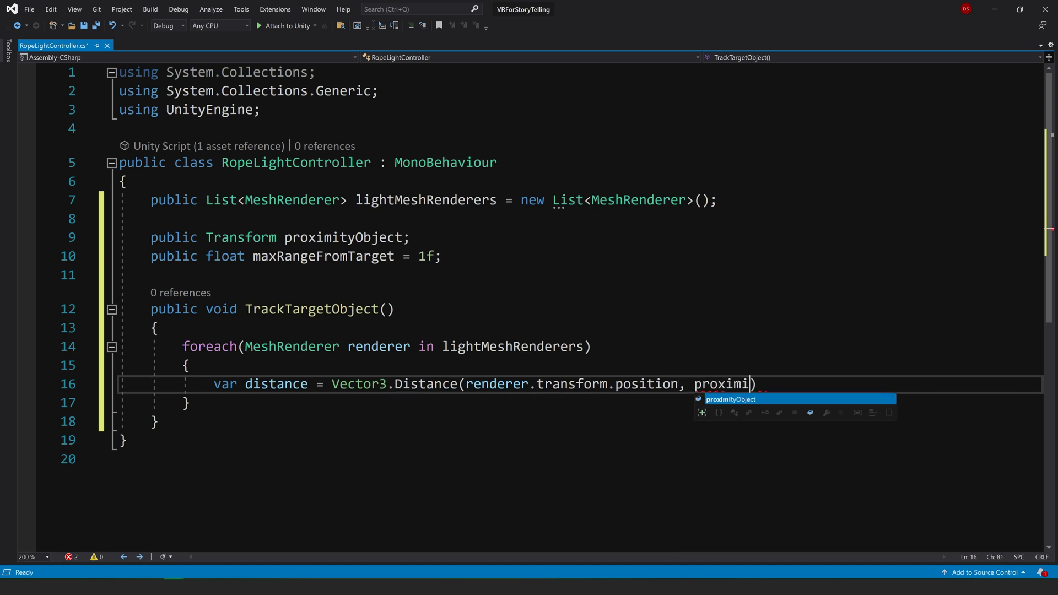
{"action": "type", "text": ".pos"}
{"action": "key", "text": "Tab"}
{"action": "type", "text": ");"}
{"action": "key", "text": "Return"}
{"action": "key", "text": "Return"}
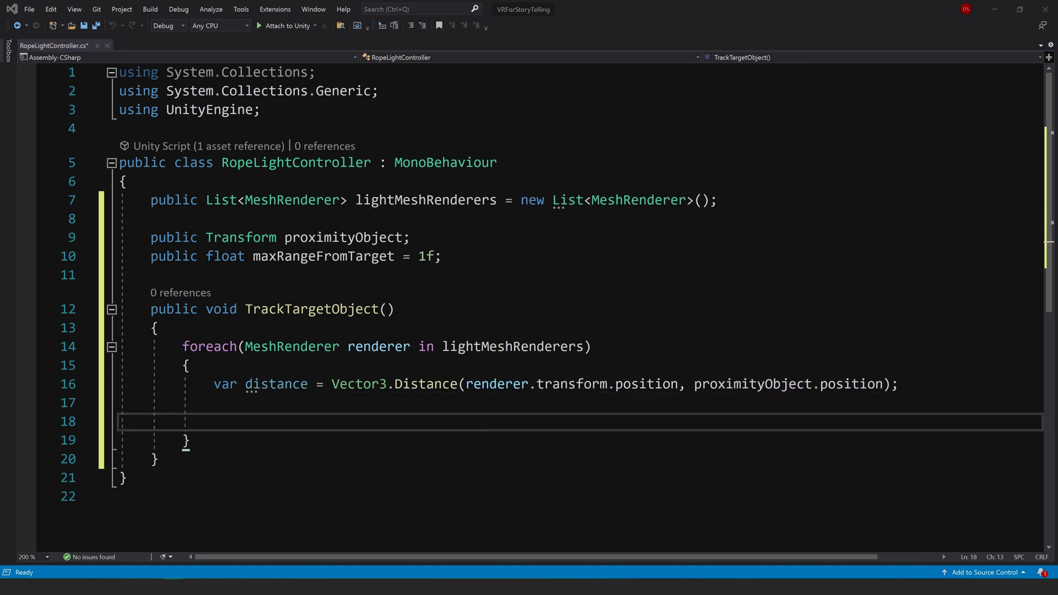
Step: Below the distance declaration, add an if block with an empty body that tests distance < maxRangeFromTarget
{"action": "type", "text": "if(distance"}
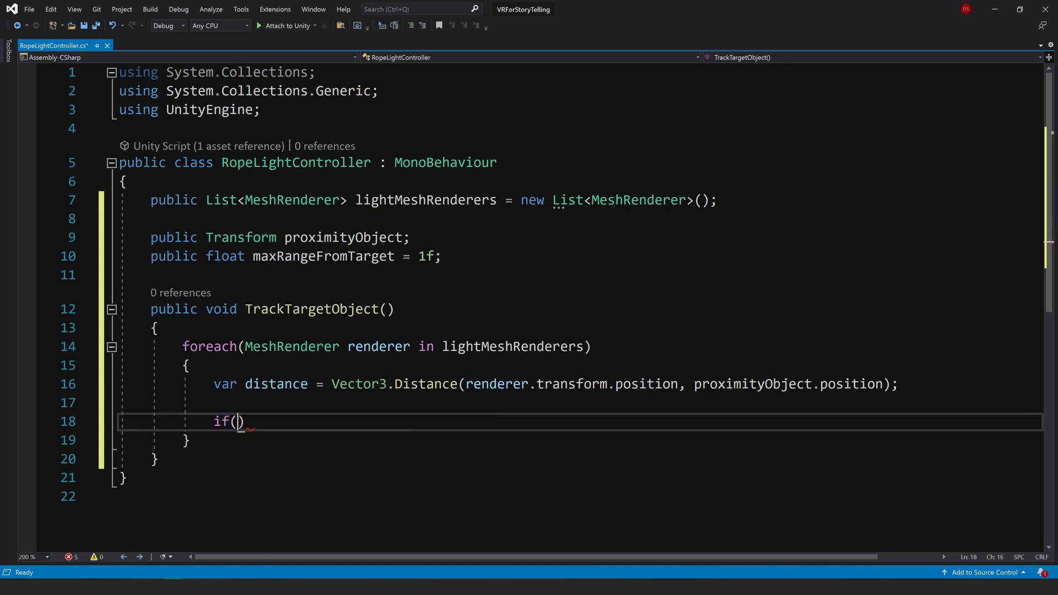
{"action": "type", "text": " < maxRangeFromTarget"}
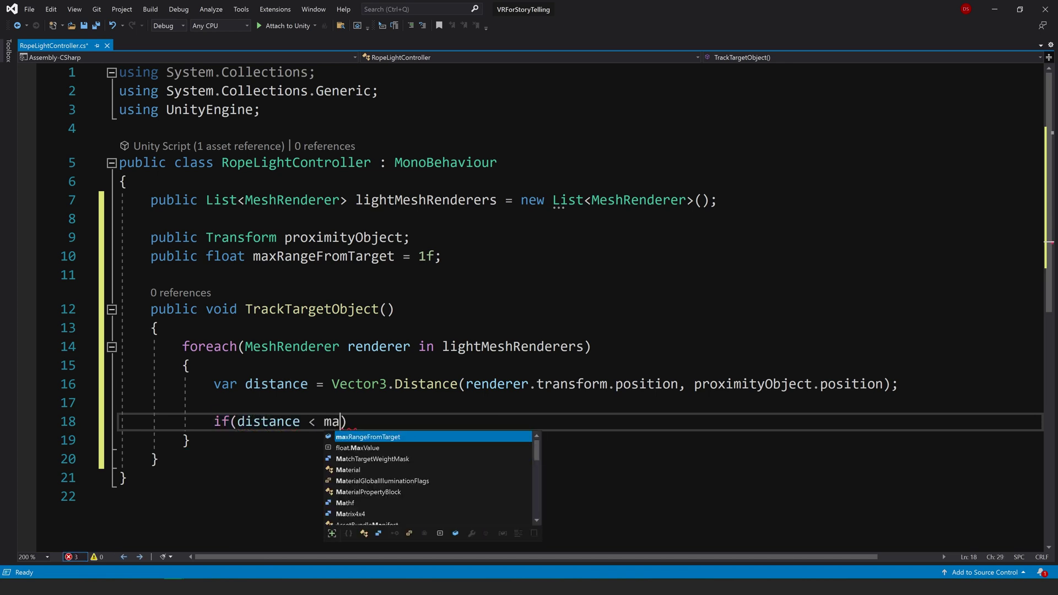
{"action": "type", "text": ")"}
{"action": "key", "text": "Return"}
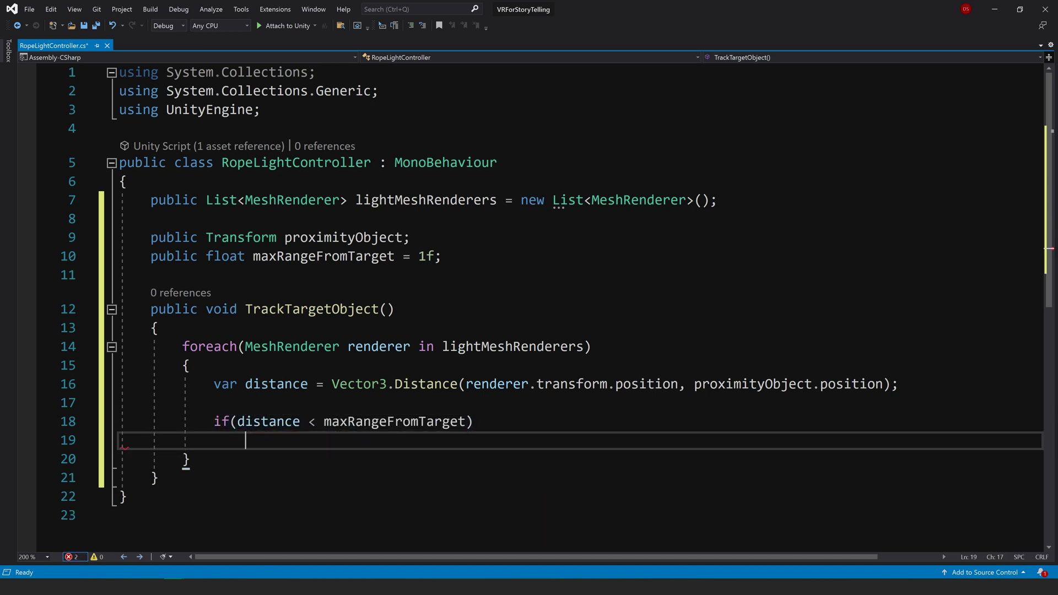
{"action": "type", "text": "{"}
{"action": "key", "text": "Return"}
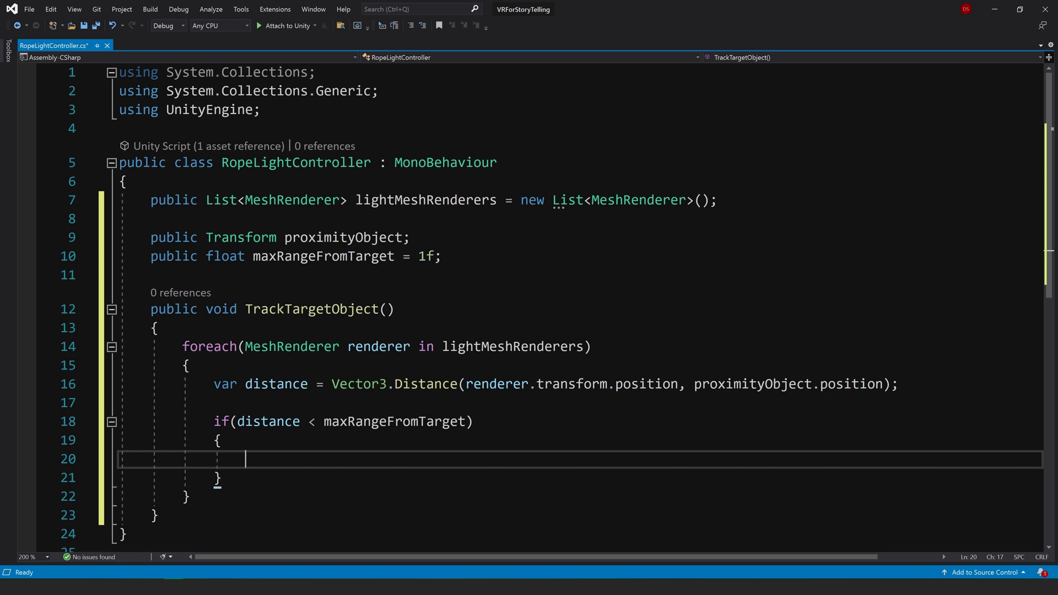
Step: Inside the if block, enable the light by setting renderer.enabled = true;
{"action": "type", "text": "re"}
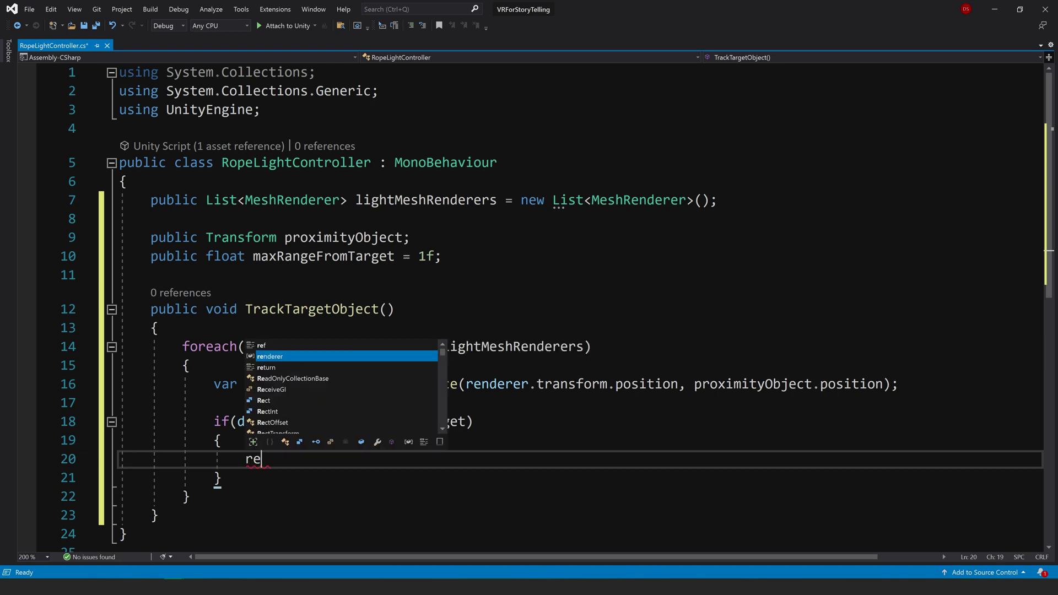
{"action": "type", "text": "nderer.ena"}
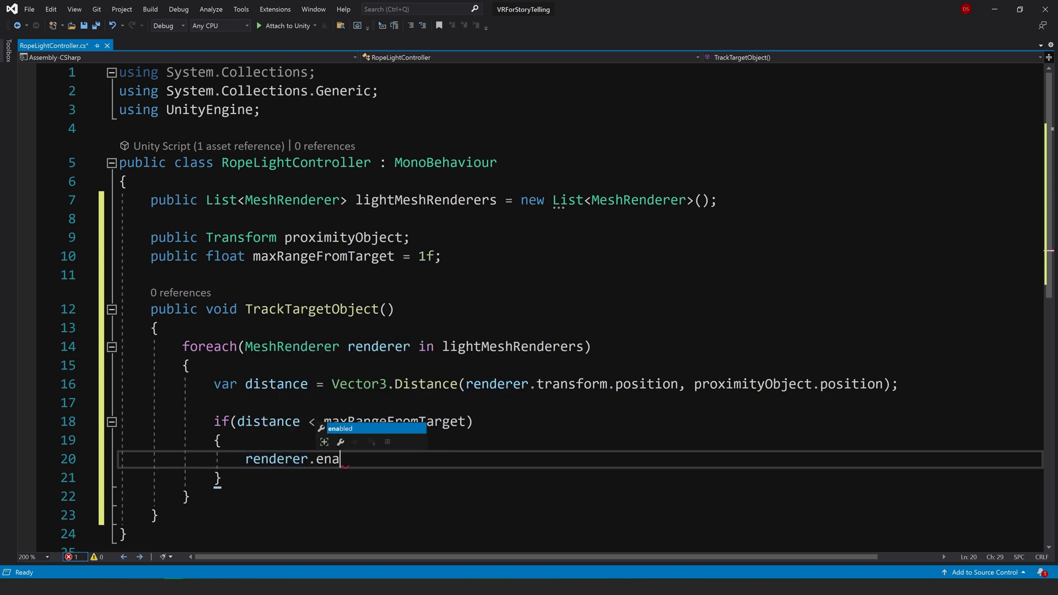
{"action": "type", "text": "bled = true;"}
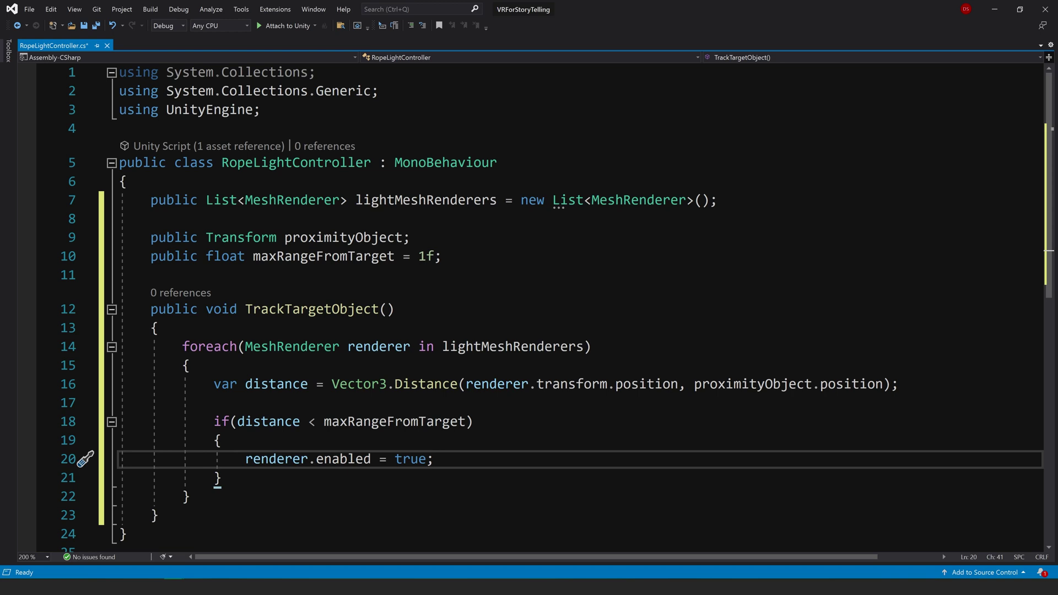
Step: Add an else branch that sets renderer.enabled = false; and save the script
{"action": "key", "text": "Down"}
{"action": "key", "text": "Return"}
{"action": "type", "text": "else"}
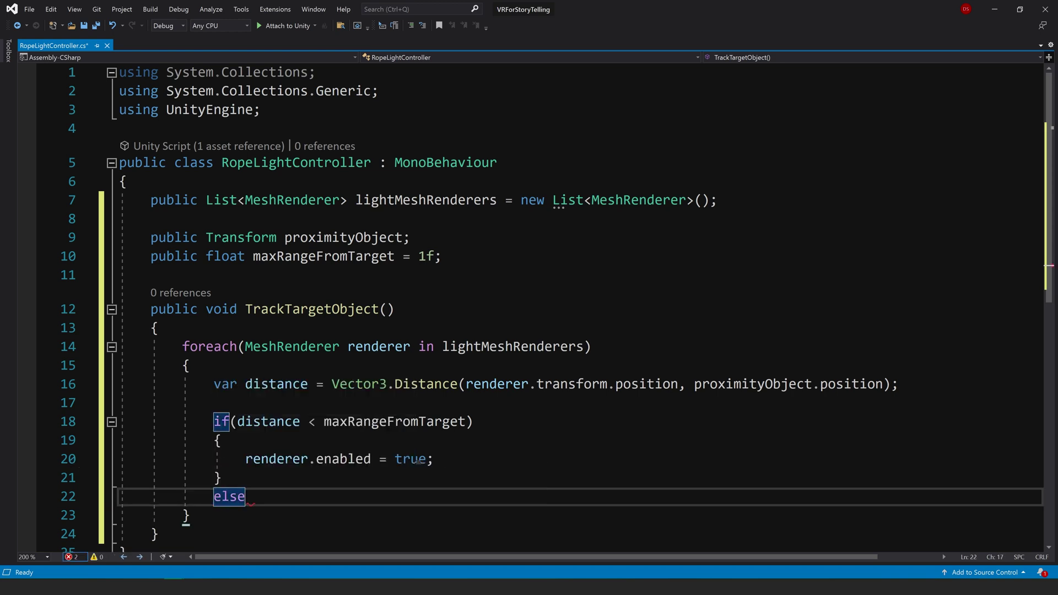
{"action": "key", "text": "Return"}
{"action": "type", "text": "{"}
{"action": "key", "text": "Return"}
{"action": "type", "text": "renderer"}
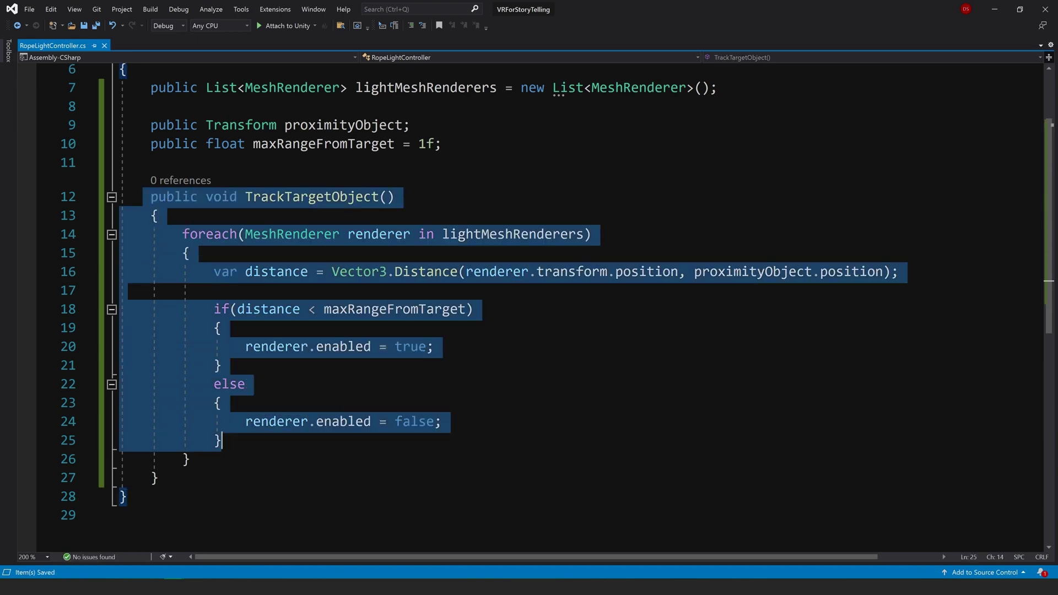
Step: Insert an empty private void Update() method between the field declarations and TrackTargetObject()
{"action": "key", "text": "shift+Down"}
{"action": "key", "text": "shift+Down"}
{"action": "scroll", "coordinate": [529, 307], "scroll_direction": "up", "scroll_amount": 2}
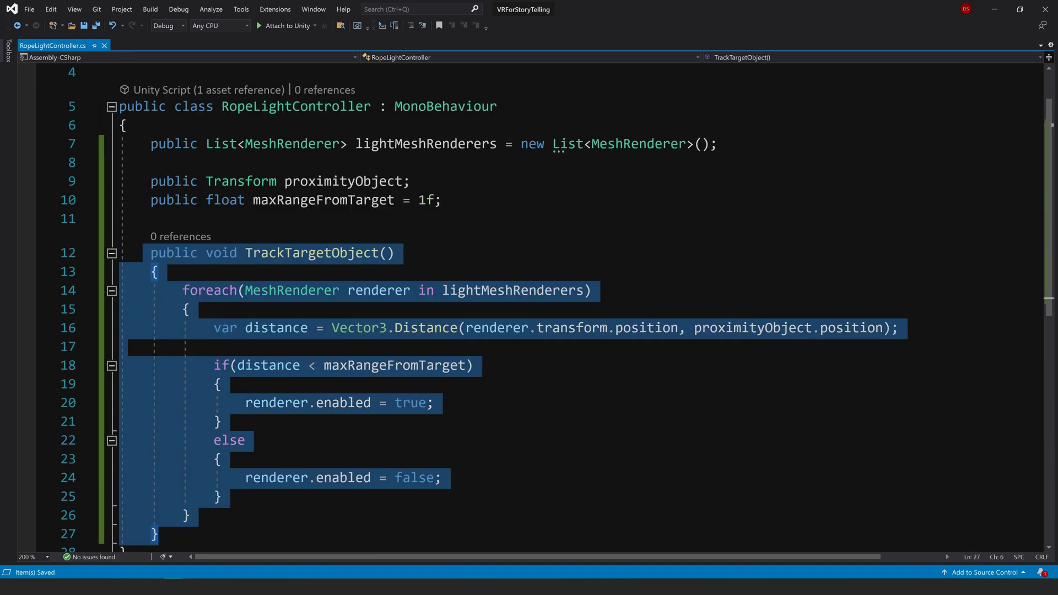
{"action": "left_click", "coordinate": [151, 274]}
{"action": "key", "text": "Return"}
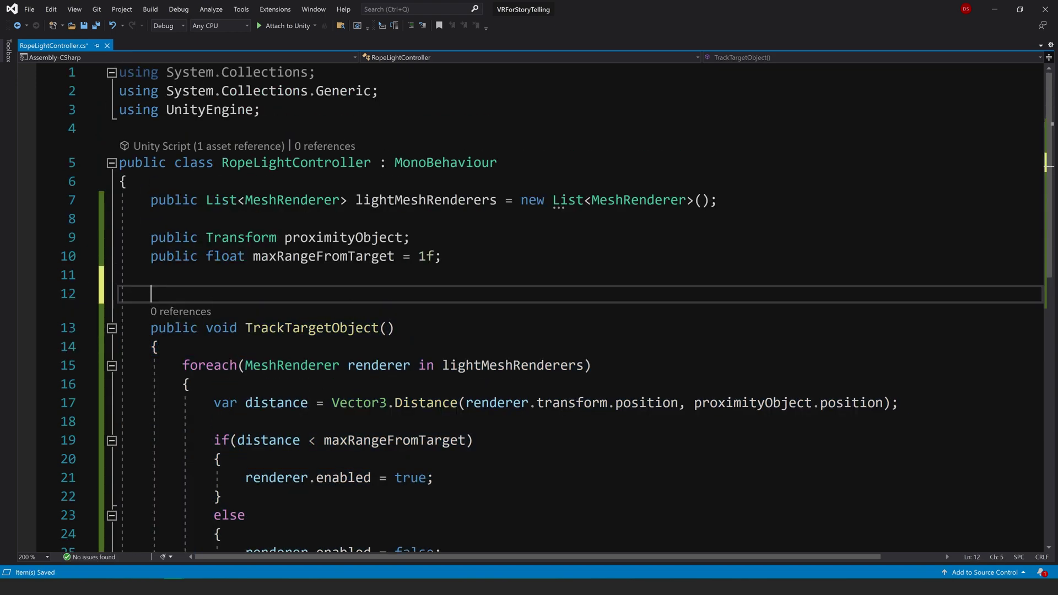
{"action": "type", "text": "updat"}
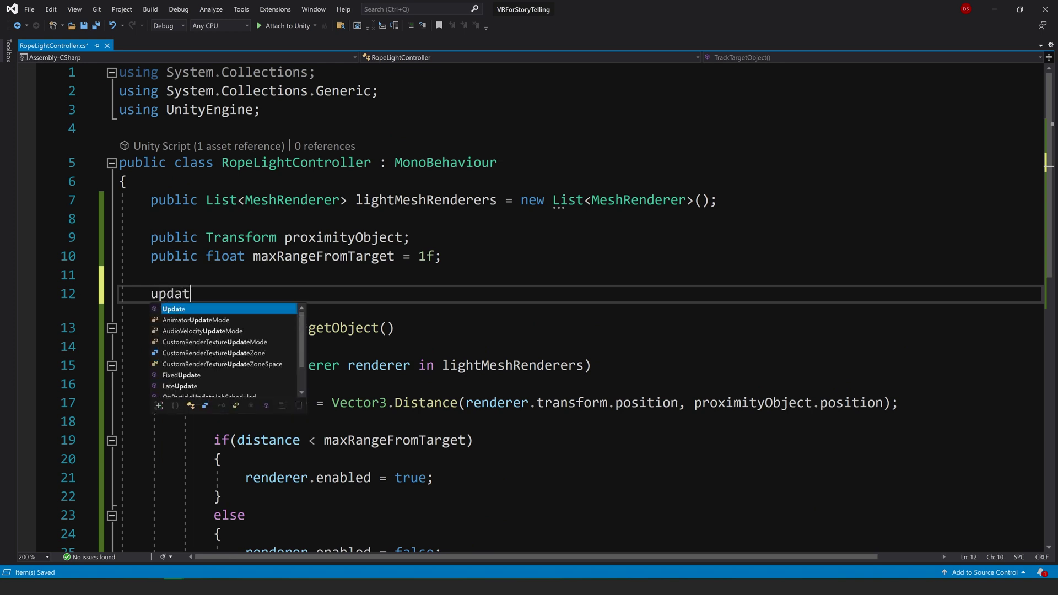
{"action": "key", "text": "Tab"}
{"action": "scroll", "coordinate": [529, 309], "scroll_direction": "down", "scroll_amount": 3}
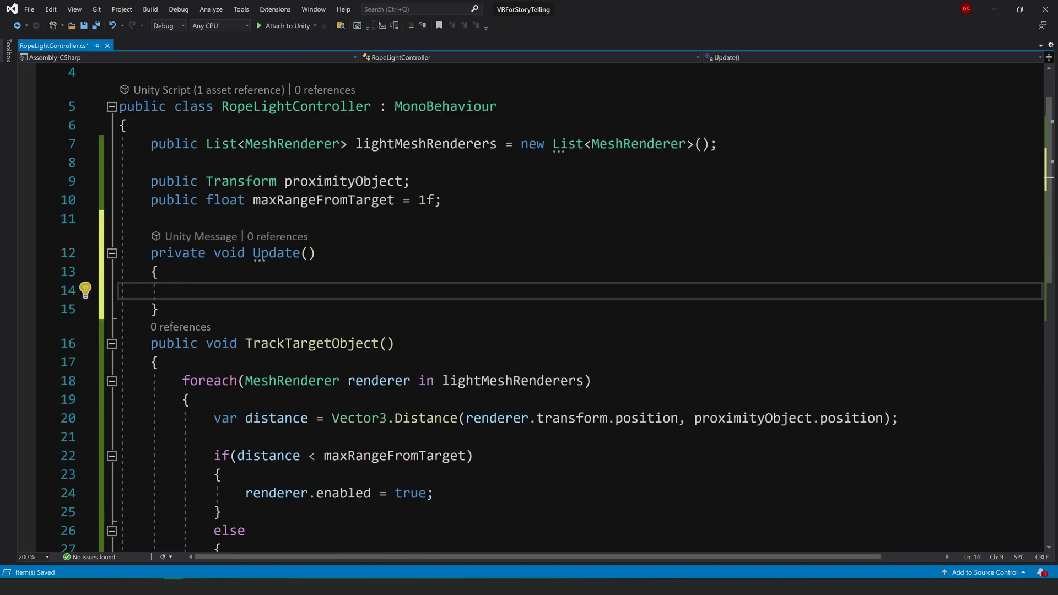
Step: Call TrackTargetObject(); inside Update, separate the two methods with a blank line, and save the script
{"action": "type", "text": "tra"}
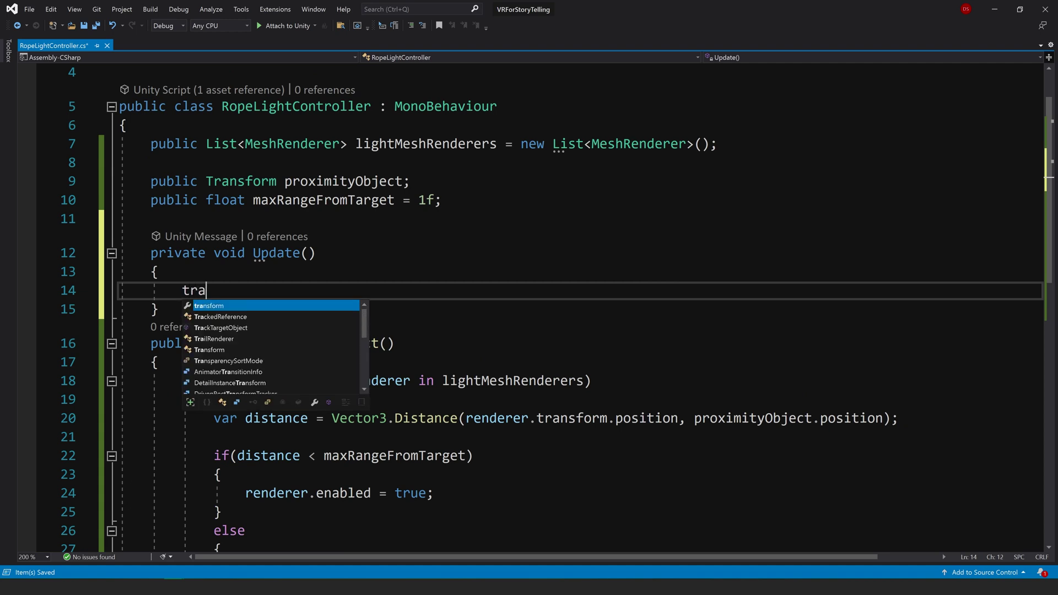
{"action": "key", "text": "Down"}
{"action": "key", "text": "Down"}
{"action": "key", "text": "Tab"}
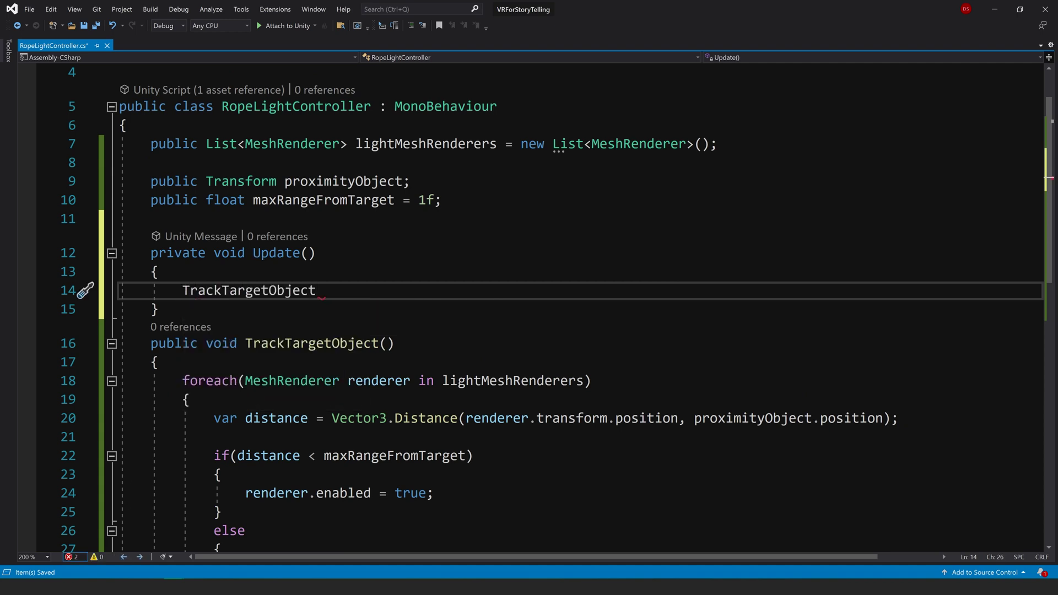
{"action": "type", "text": "("}
{"action": "type", "text": ";"}
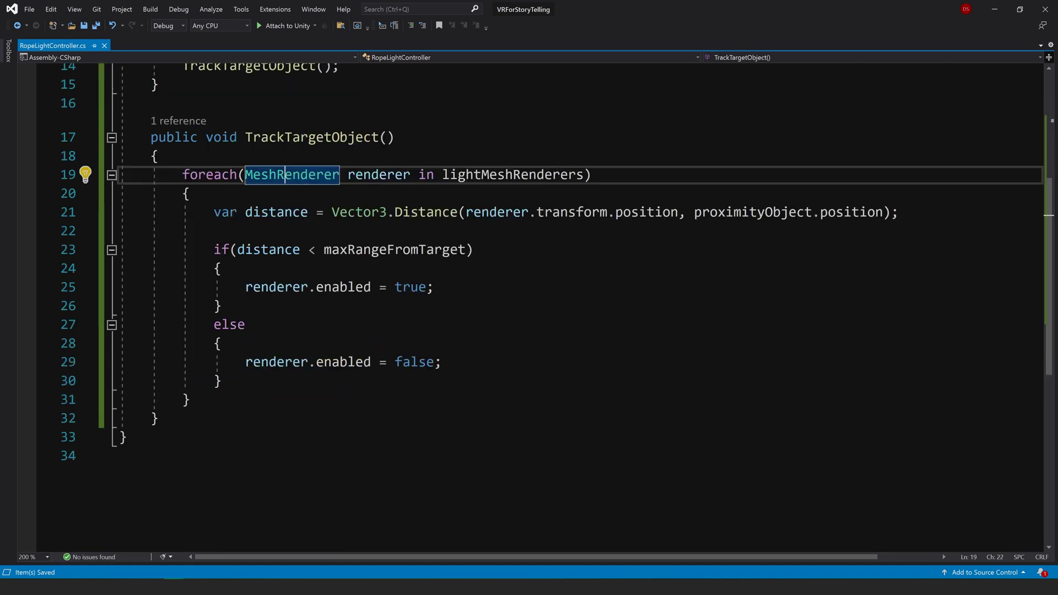
Step: Review how TrackTargetObject compares distance with maxRangeFromTarget and switches each renderer on or off, and how Update calls it
{"action": "left_click", "coordinate": [222, 343]}
{"action": "left_click", "coordinate": [268, 361]}
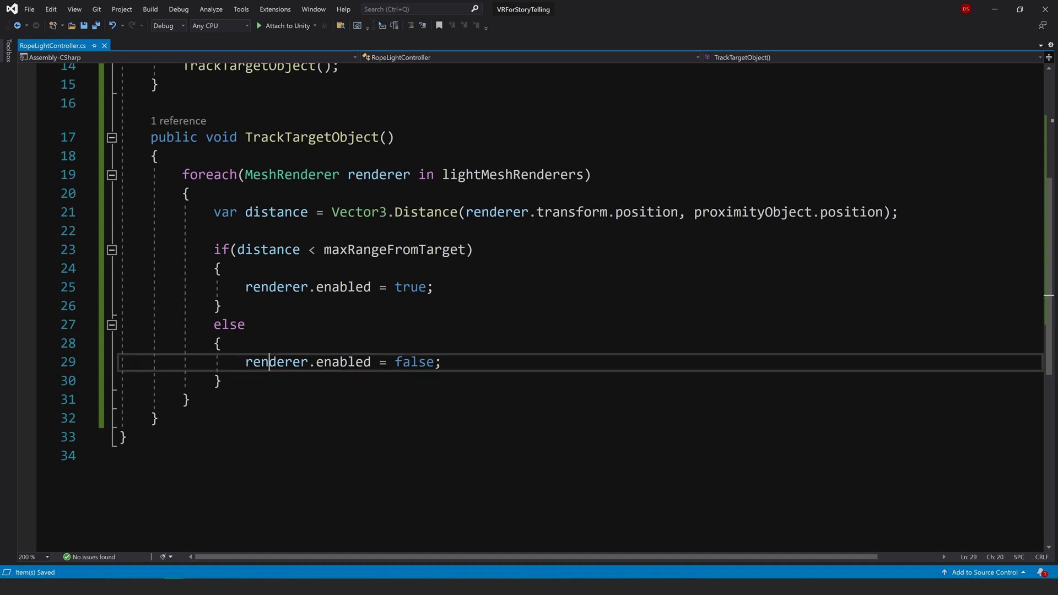
{"action": "left_click_drag", "start_coordinate": [238, 362], "coordinate": [443, 362]}
{"action": "left_click", "coordinate": [222, 343]}
{"action": "left_click_drag", "start_coordinate": [245, 287], "coordinate": [434, 288]}
{"action": "left_click", "coordinate": [221, 268]}
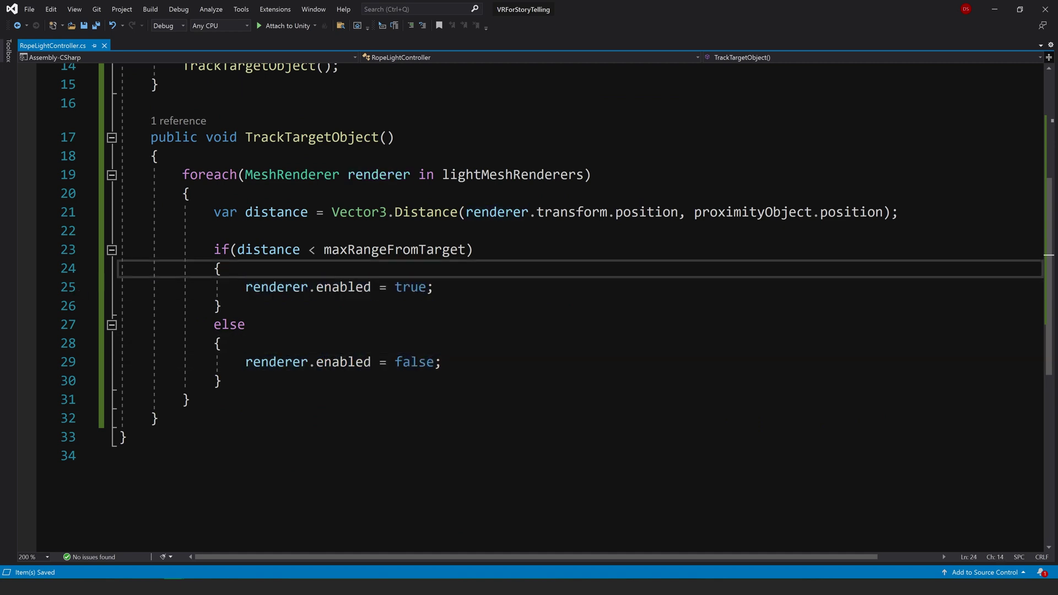
{"action": "left_click", "coordinate": [245, 287]}
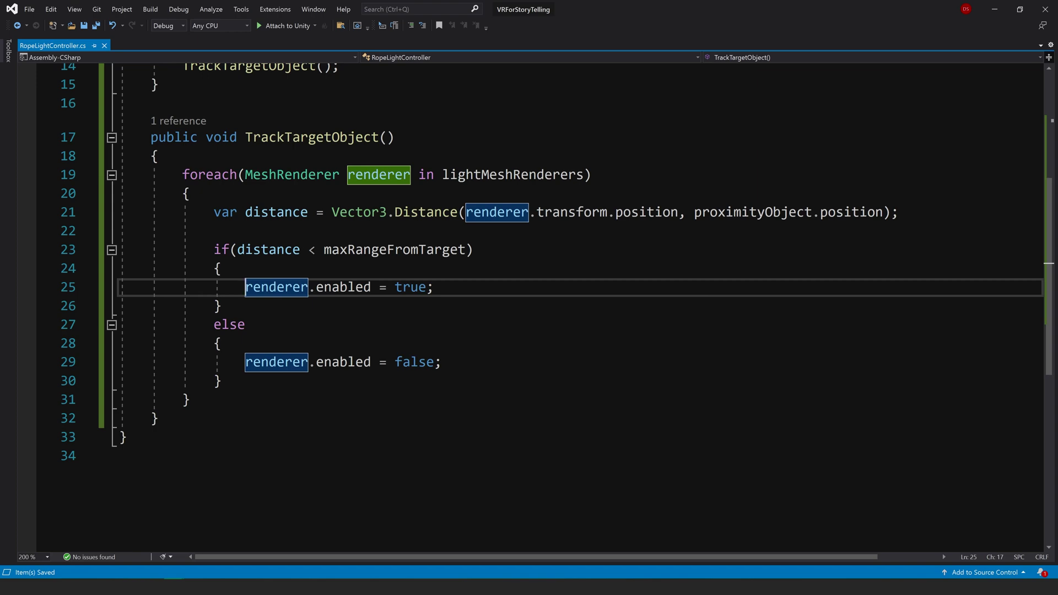
{"action": "scroll", "coordinate": [551, 303], "scroll_direction": "up", "scroll_amount": 2}
{"action": "scroll", "coordinate": [551, 303], "scroll_direction": "down", "scroll_amount": 3}
{"action": "scroll", "coordinate": [551, 303], "scroll_direction": "up", "scroll_amount": 2}
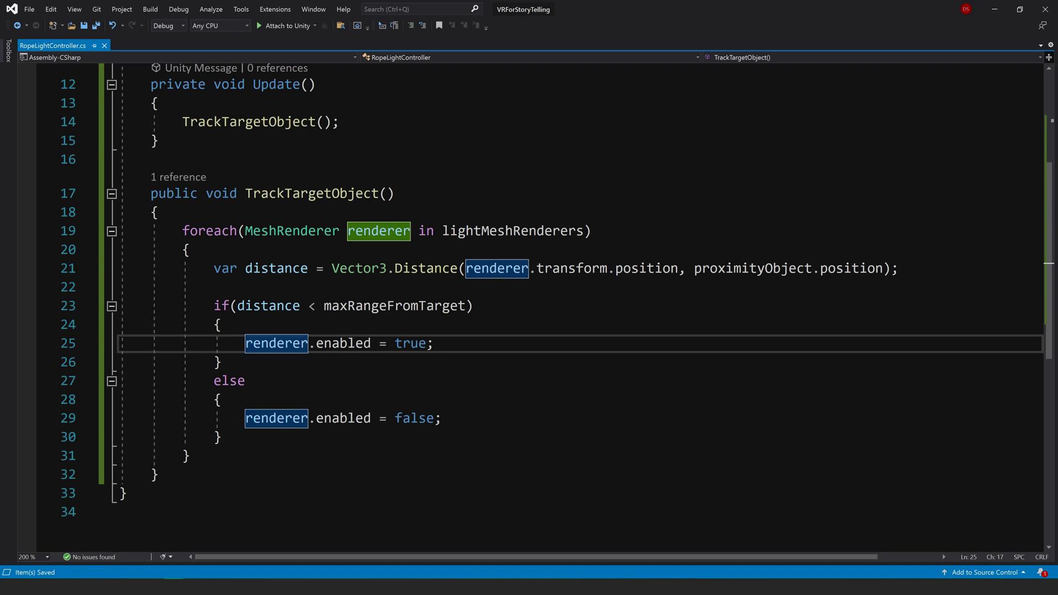
{"action": "scroll", "coordinate": [551, 302], "scroll_direction": "up", "scroll_amount": 2}
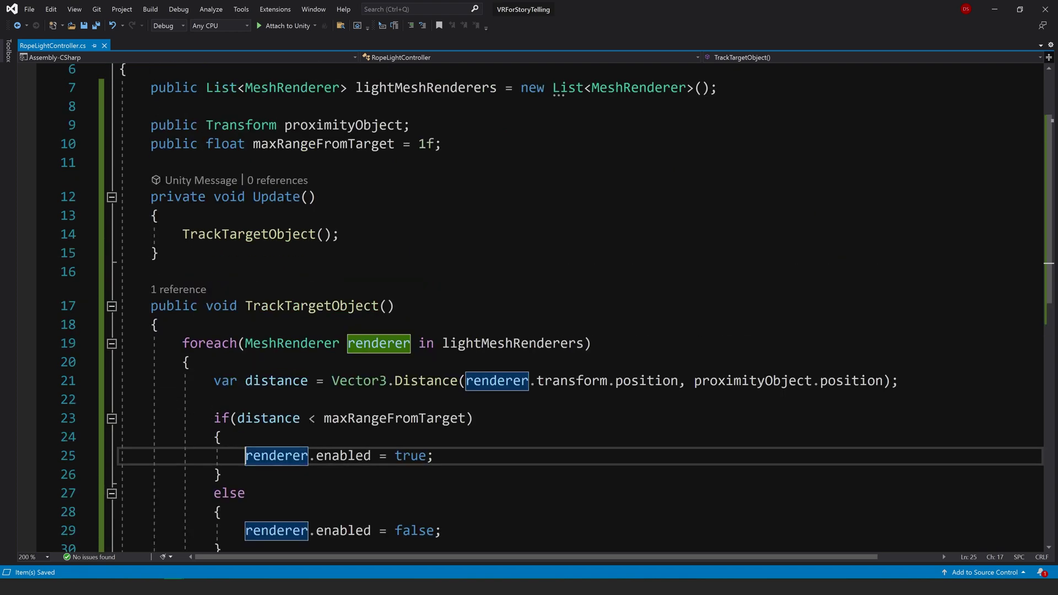
{"action": "scroll", "coordinate": [551, 303], "scroll_direction": "down", "scroll_amount": 2}
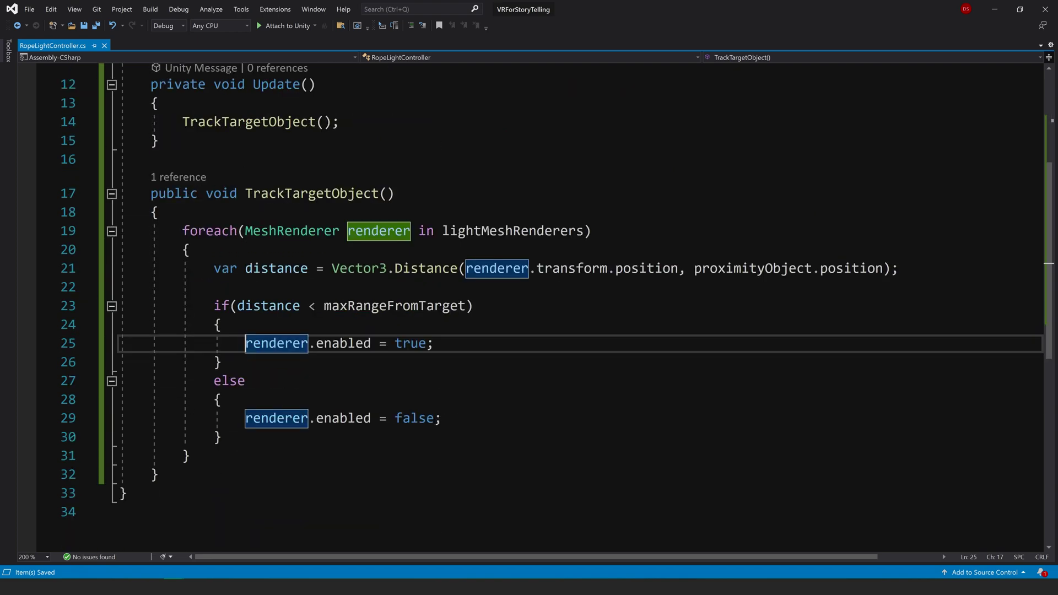
{"action": "left_click_drag", "start_coordinate": [323, 305], "coordinate": [472, 305]}
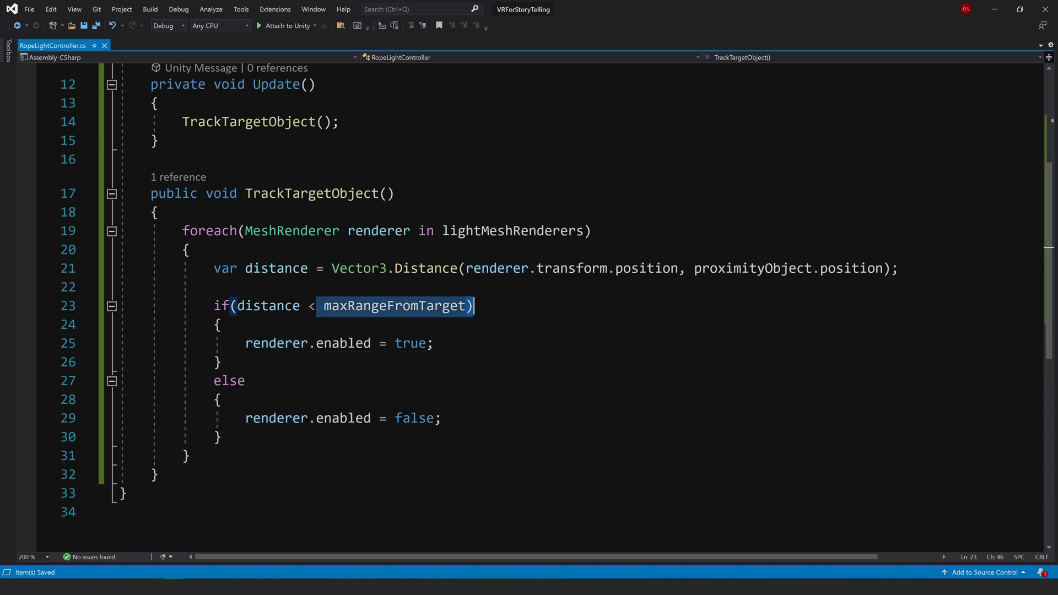
{"action": "left_click", "coordinate": [444, 417]}
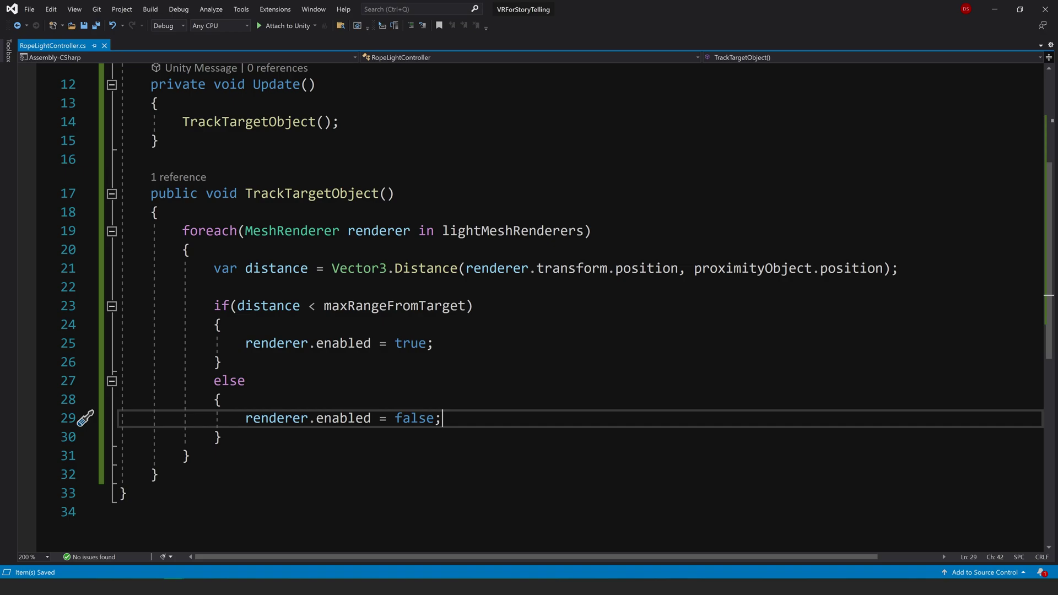
Step: Switch to the Unity editor and expand the Light Mesh Renderers list of the Rope Light Controller script
{"action": "left_click", "coordinate": [994, 8]}
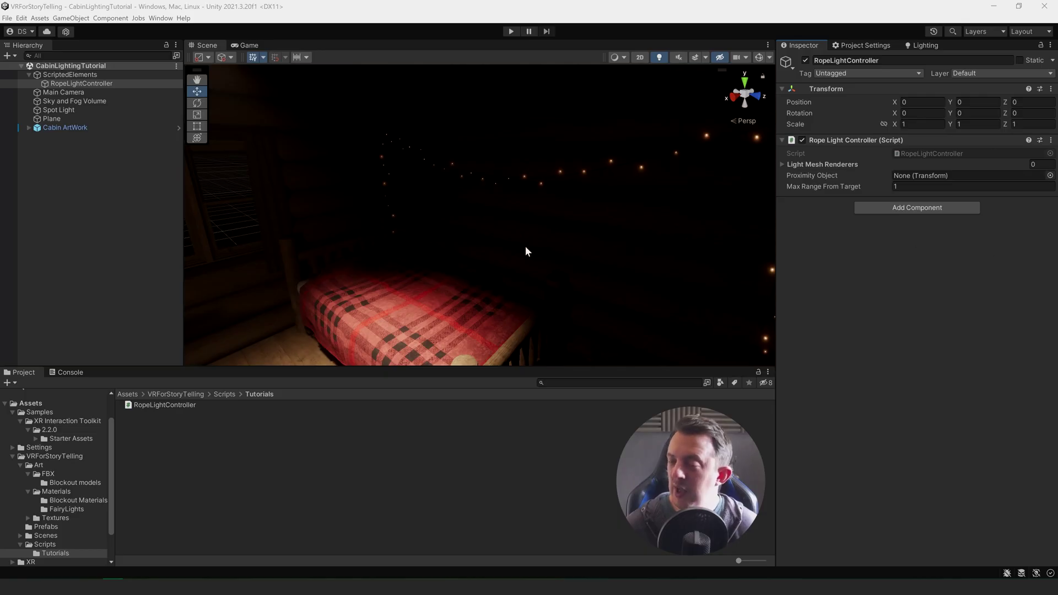
{"action": "right_click_drag", "start_coordinate": [616, 223], "coordinate": [585, 243]}
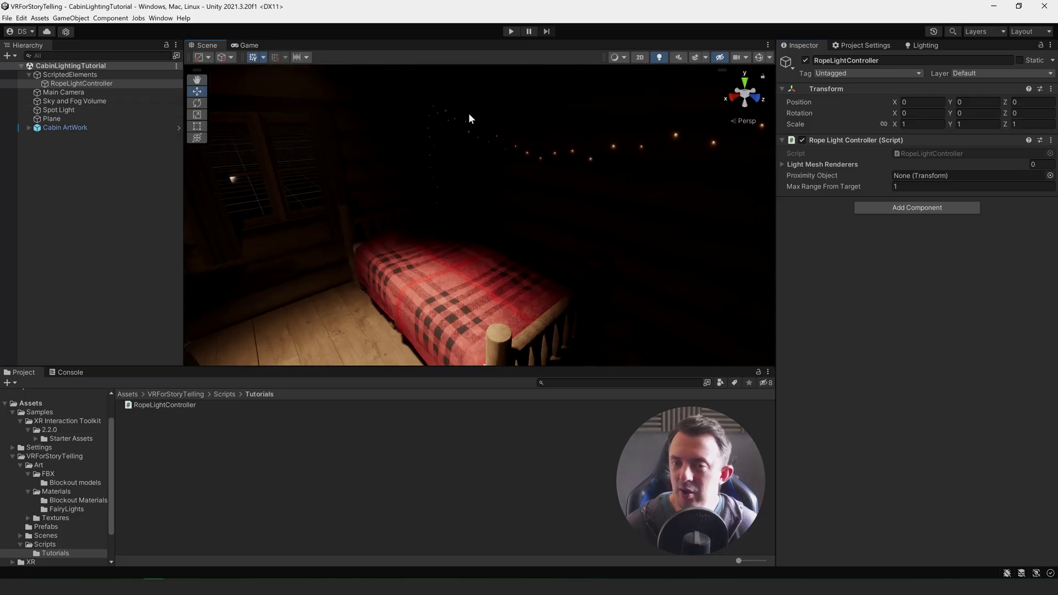
{"action": "left_click", "coordinate": [782, 164]}
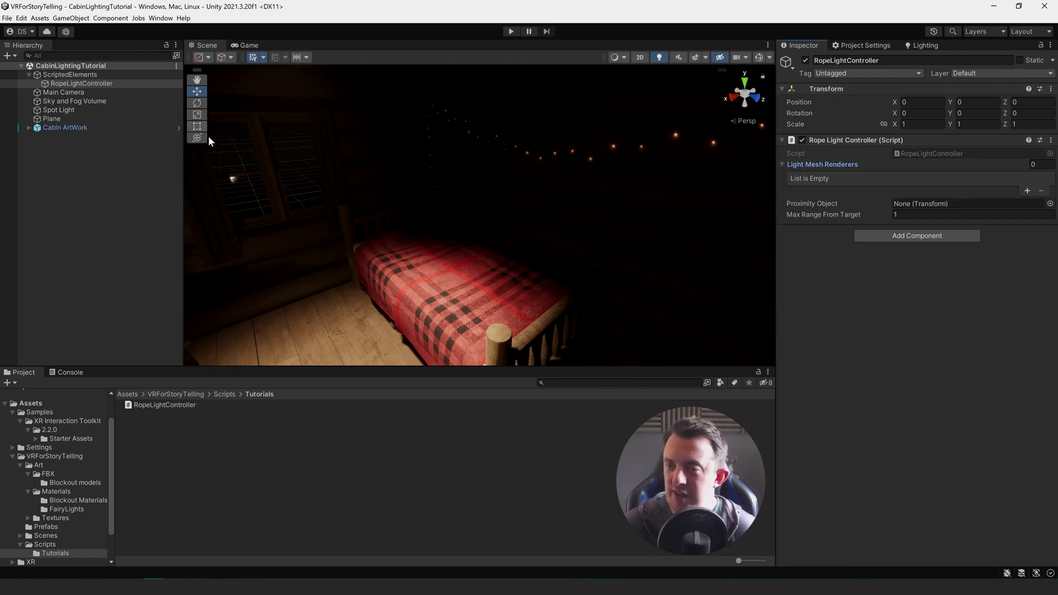
Step: Select one glowing fairy light bulb in the scene to reveal the LightTip objects in the hierarchy
{"action": "left_click", "coordinate": [555, 157]}
{"action": "middle_click_drag", "start_coordinate": [556, 157], "coordinate": [537, 179]}
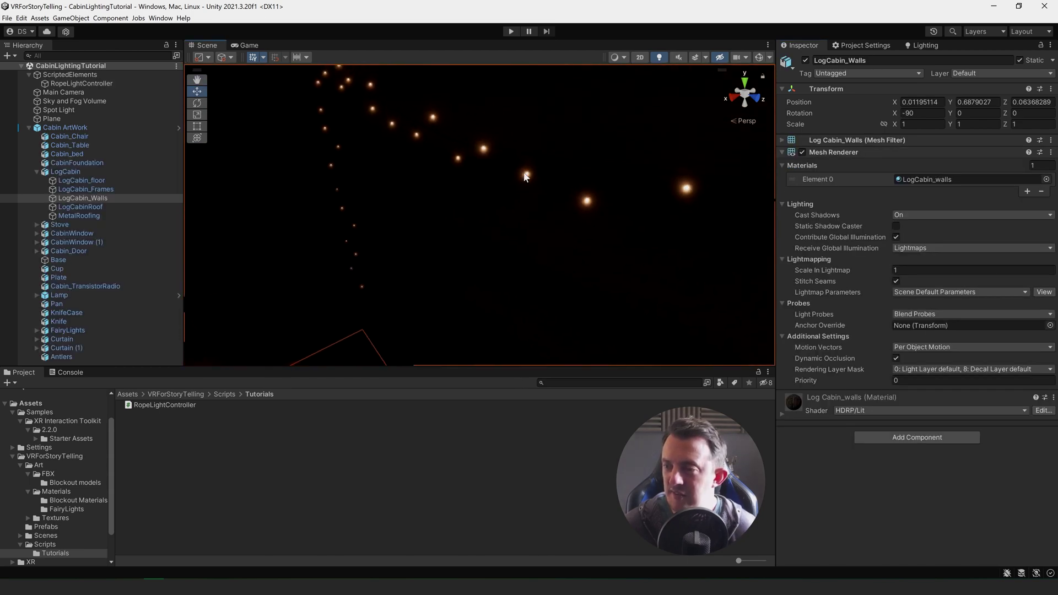
{"action": "left_click", "coordinate": [525, 175]}
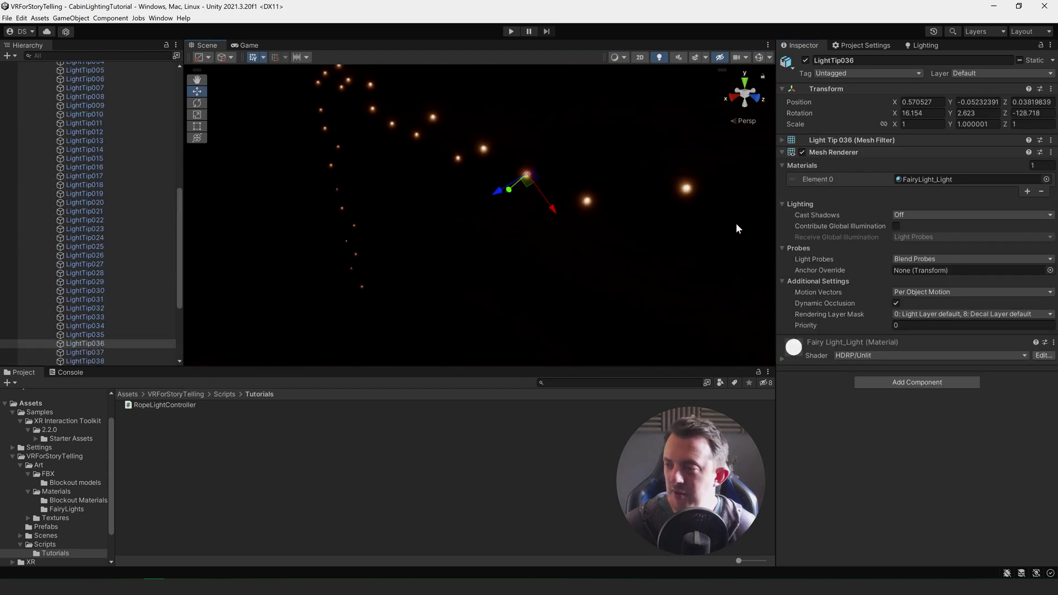
Step: Select the RopeLightController object and lock the Inspector on it
{"action": "scroll", "coordinate": [107, 228], "scroll_direction": "up", "scroll_amount": 10}
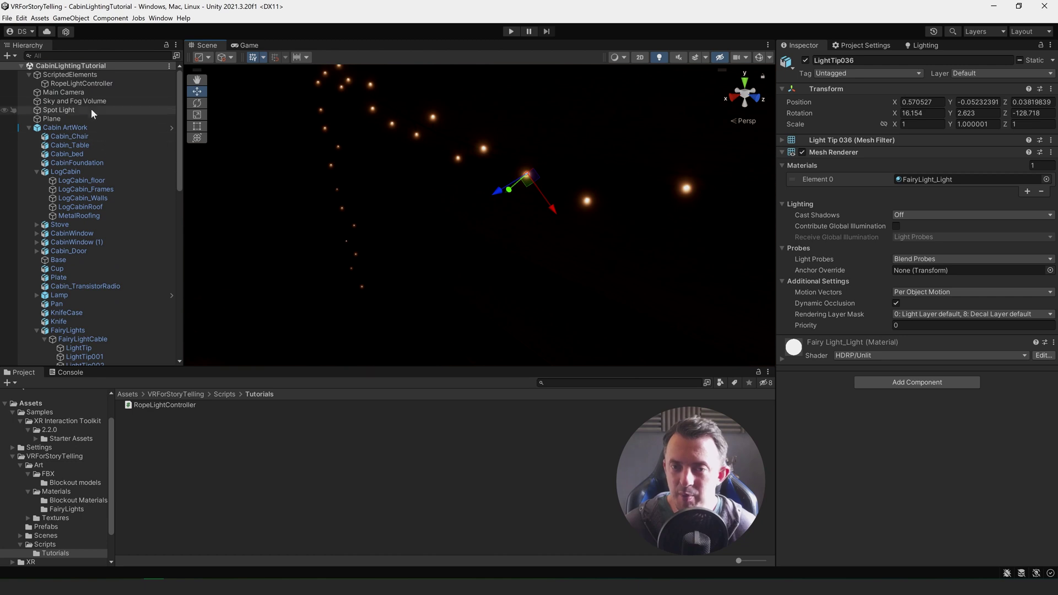
{"action": "left_click", "coordinate": [88, 84]}
{"action": "left_click", "coordinate": [1041, 45]}
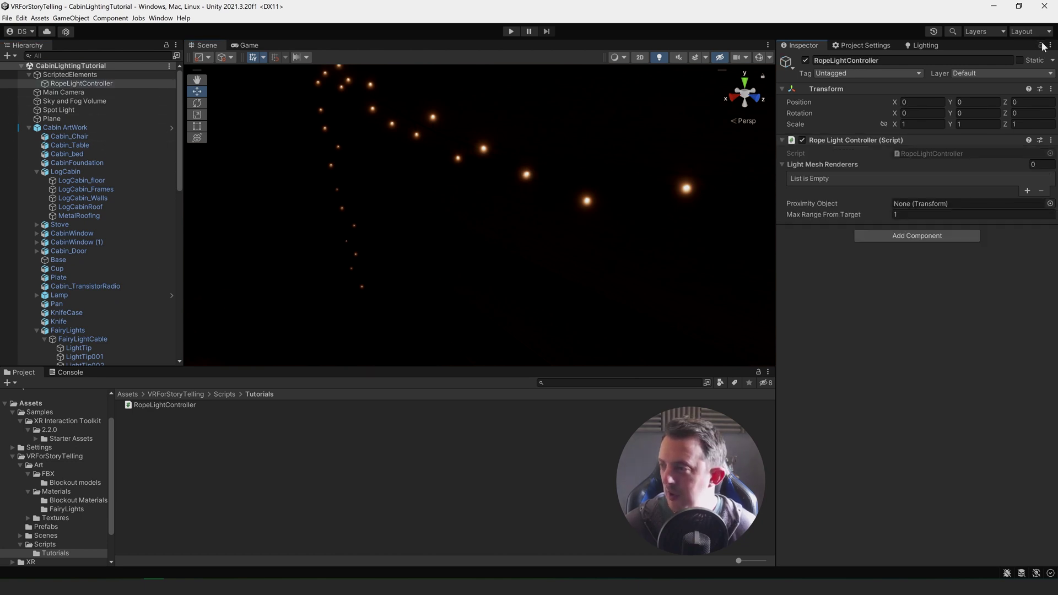
Step: Fill the Light Mesh Renderers list with all fairy light bulbs, LightTip through LightTip048, and collapse the list
{"action": "left_click", "coordinate": [118, 277]}
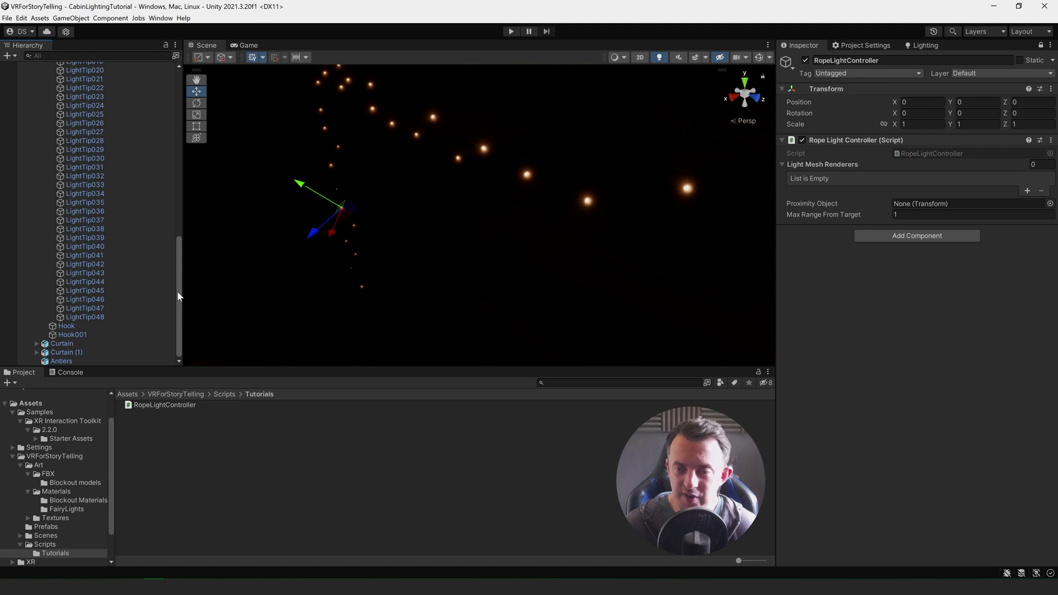
{"action": "left_click_drag", "start_coordinate": [178, 291], "coordinate": [182, 213]}
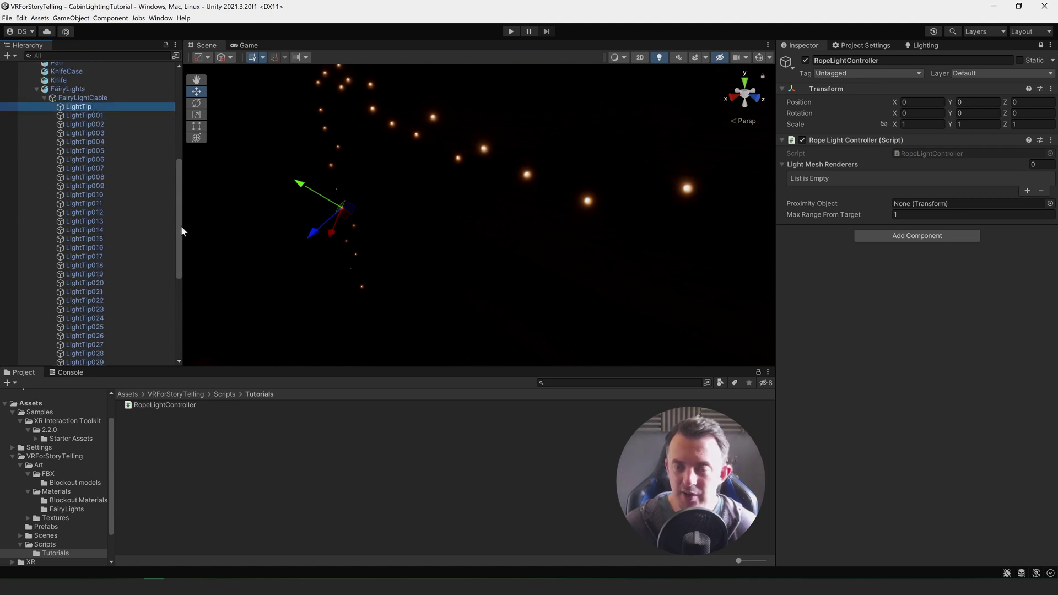
{"action": "left_click_drag", "start_coordinate": [178, 241], "coordinate": [174, 319]}
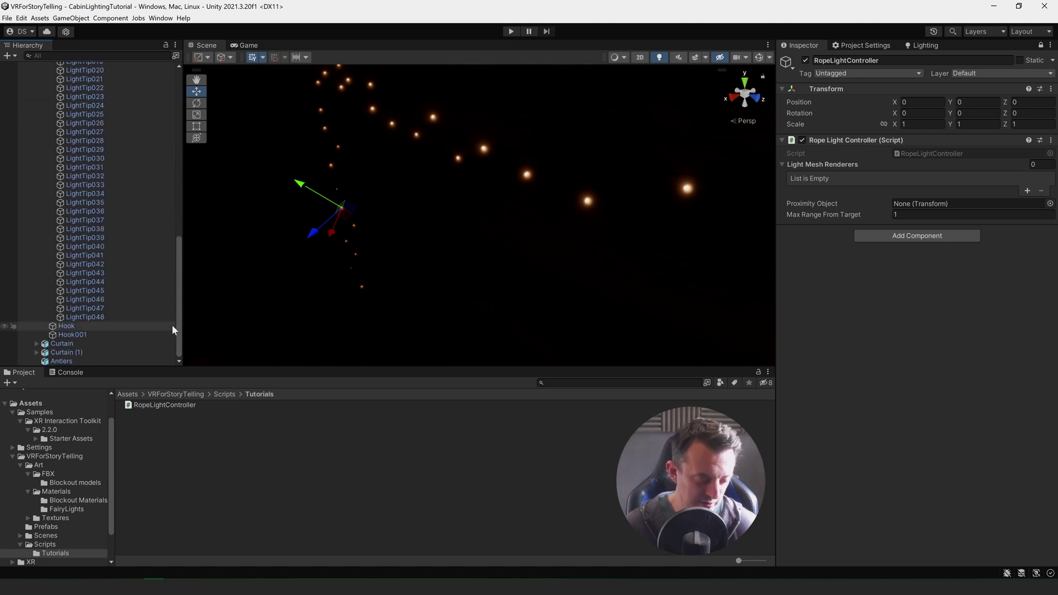
{"action": "left_click", "coordinate": [95, 317], "text": "shift"}
{"action": "scroll", "coordinate": [91, 275], "scroll_direction": "up", "scroll_amount": 10}
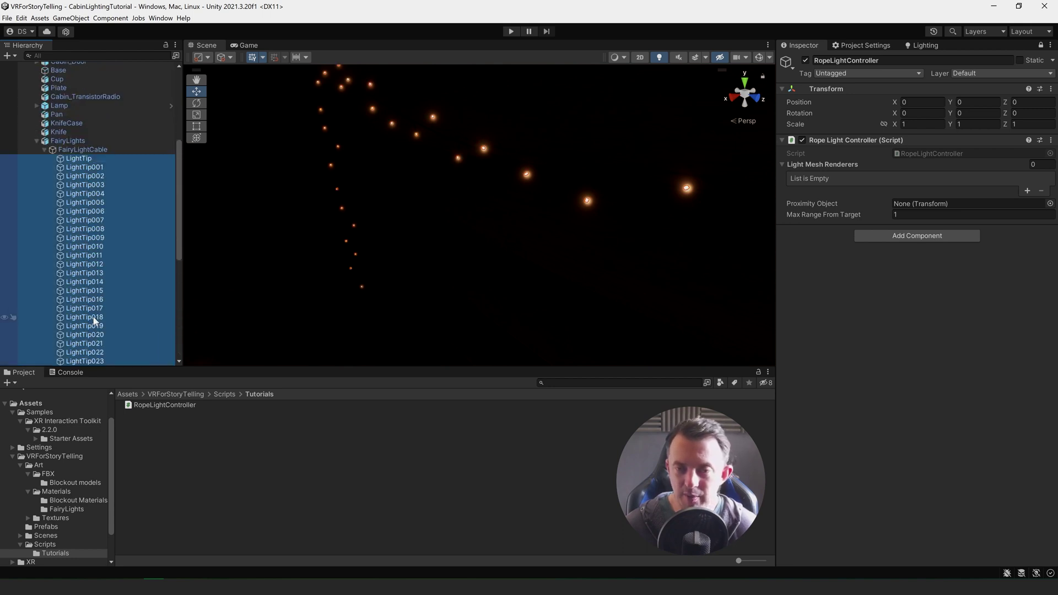
{"action": "left_click_drag", "start_coordinate": [77, 160], "coordinate": [939, 173]}
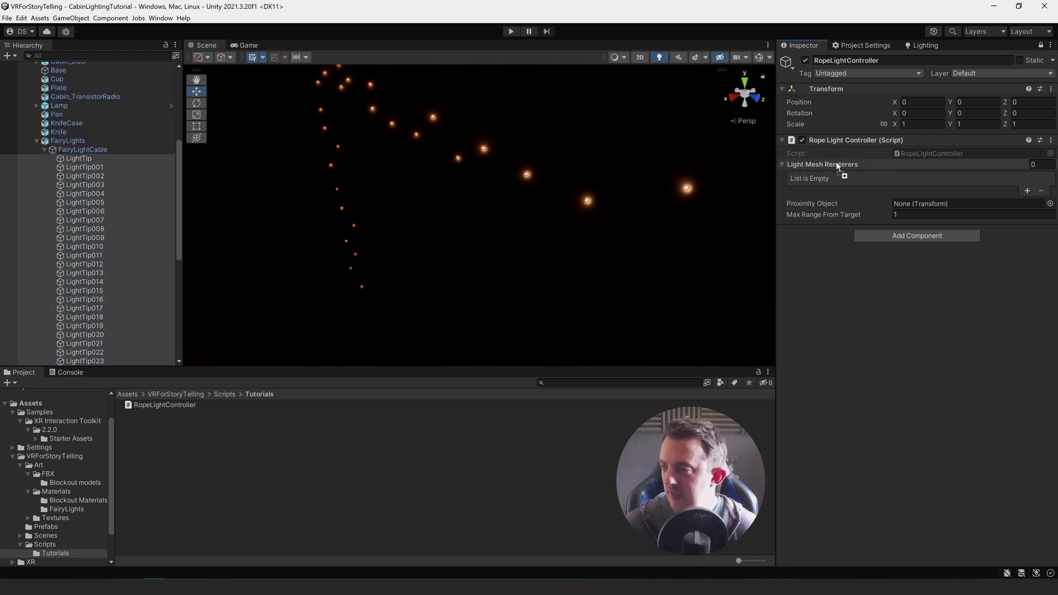
{"action": "left_click_drag", "start_coordinate": [817, 164], "coordinate": [819, 163]}
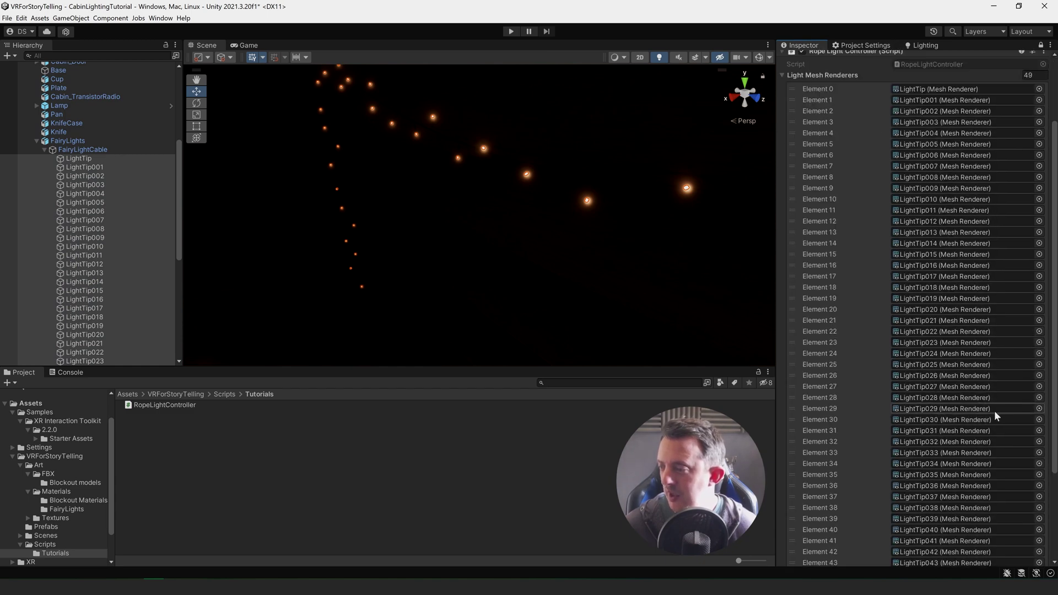
{"action": "scroll", "coordinate": [937, 276], "scroll_direction": "down", "scroll_amount": 3}
{"action": "scroll", "coordinate": [908, 248], "scroll_direction": "up", "scroll_amount": 2}
{"action": "left_click", "coordinate": [843, 135]}
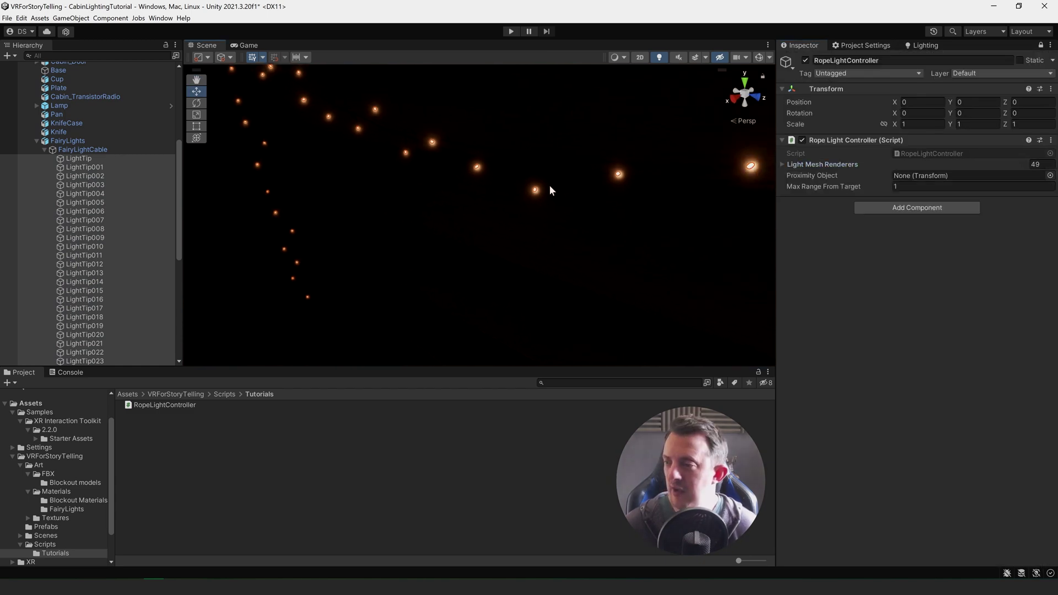
Step: Create a cube named ProximityObject and make it a child of RopeLightController
{"action": "left_click", "coordinate": [46, 149]}
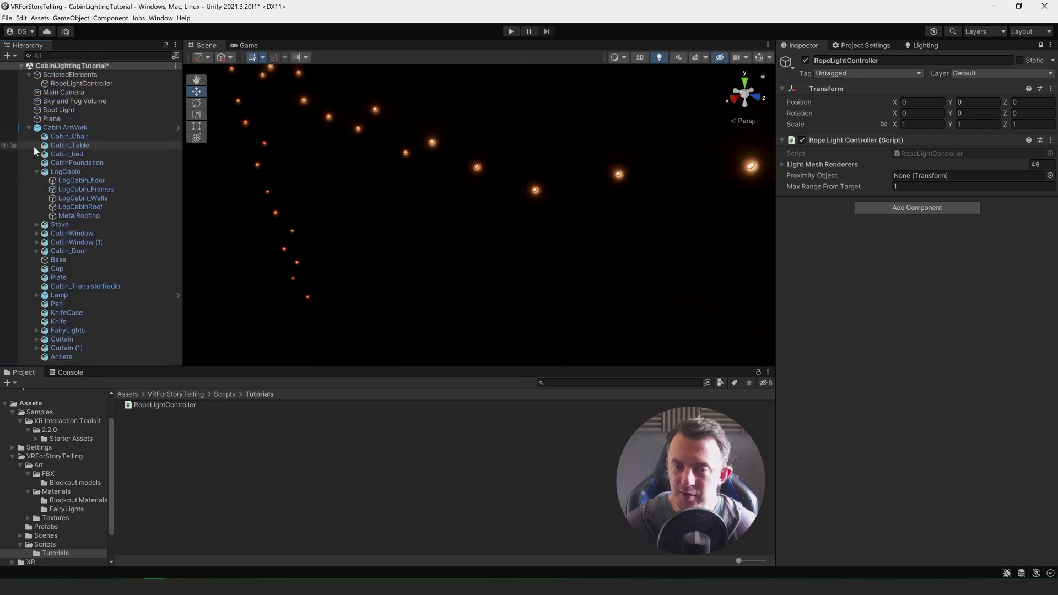
{"action": "left_click", "coordinate": [27, 128]}
{"action": "right_click", "coordinate": [57, 177]}
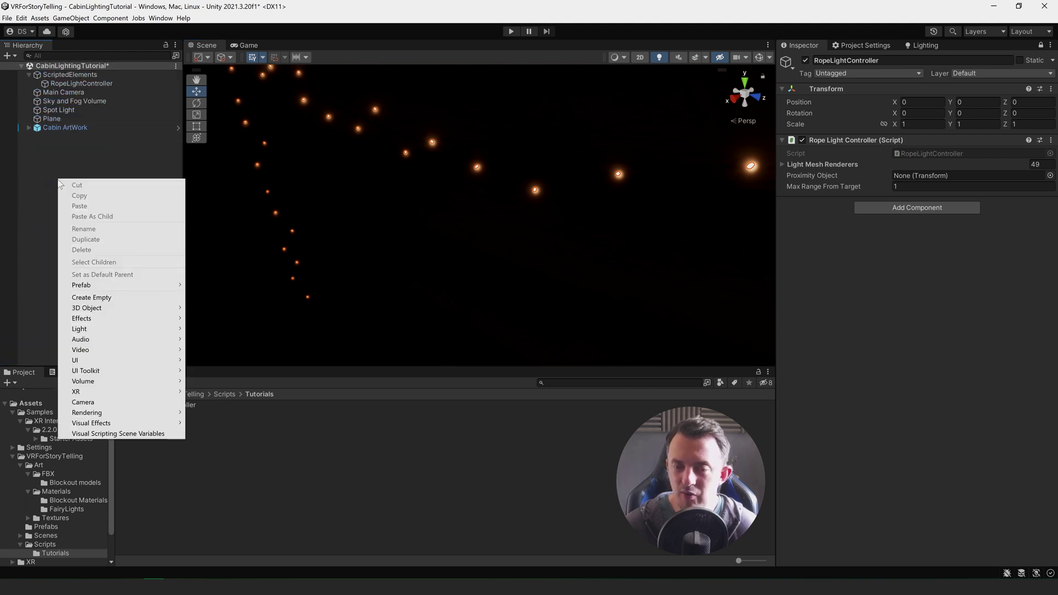
{"action": "mouse_move", "coordinate": [139, 309]}
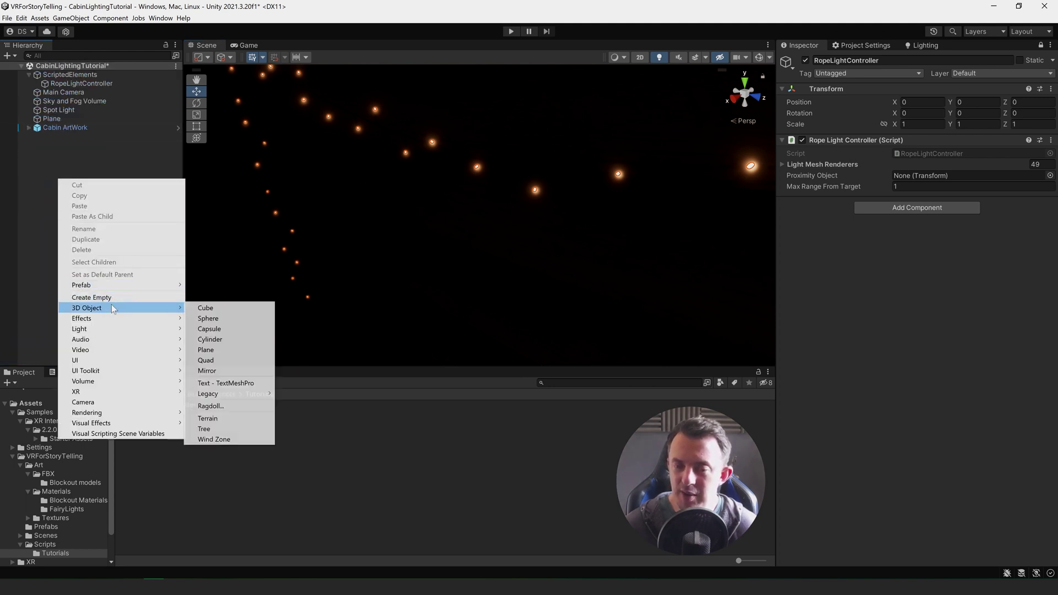
{"action": "left_click", "coordinate": [229, 309]}
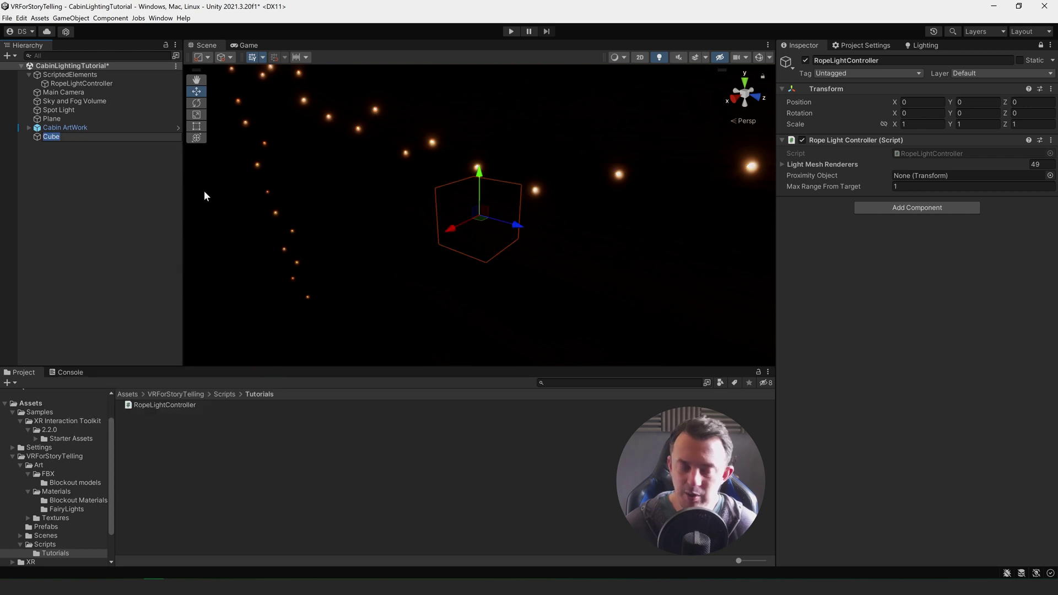
{"action": "type", "text": "ProximityObject"}
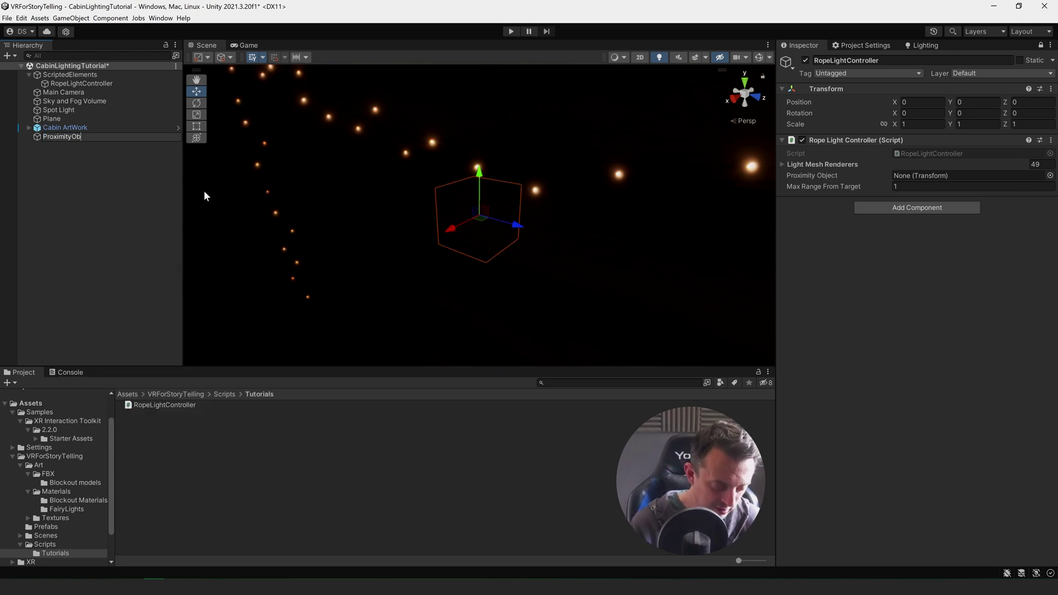
{"action": "key", "text": "Return"}
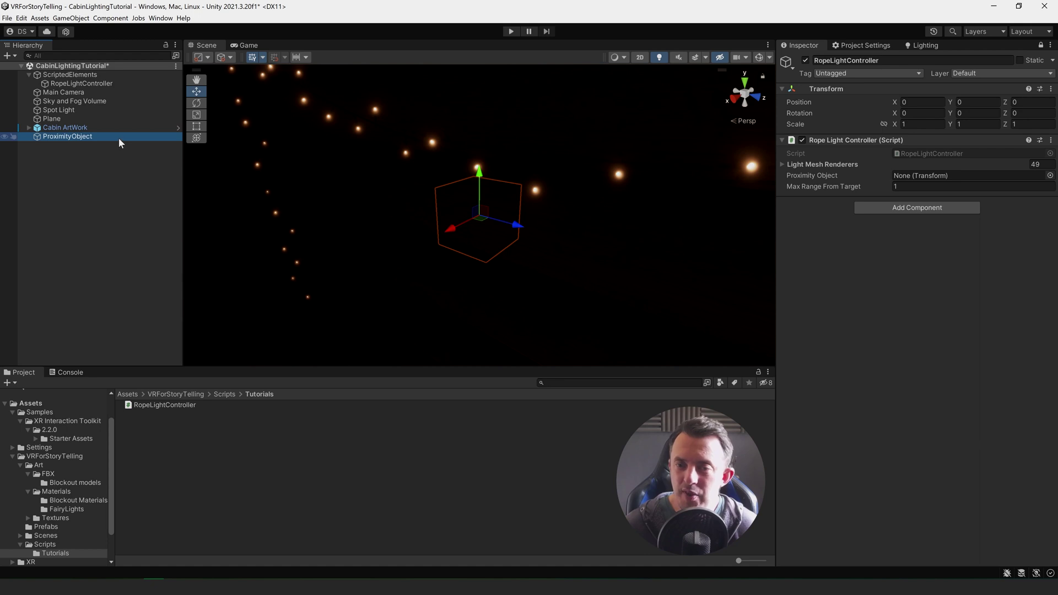
{"action": "left_click_drag", "start_coordinate": [119, 139], "coordinate": [99, 84]}
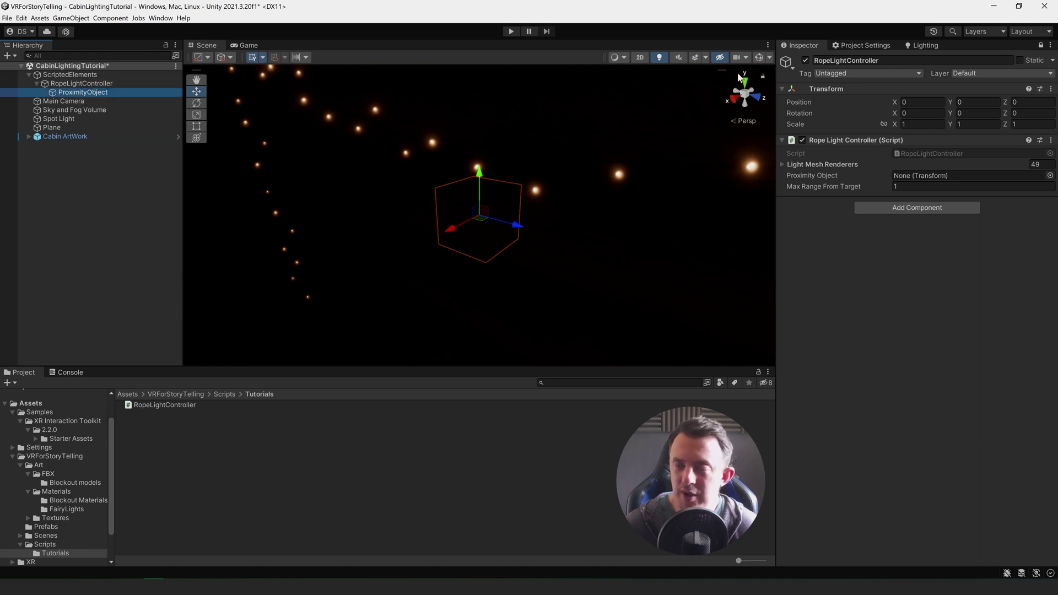
Step: Unlock the Inspector and remove the Mesh Filter, Mesh Renderer and Box Collider components from ProximityObject
{"action": "left_click", "coordinate": [1040, 46]}
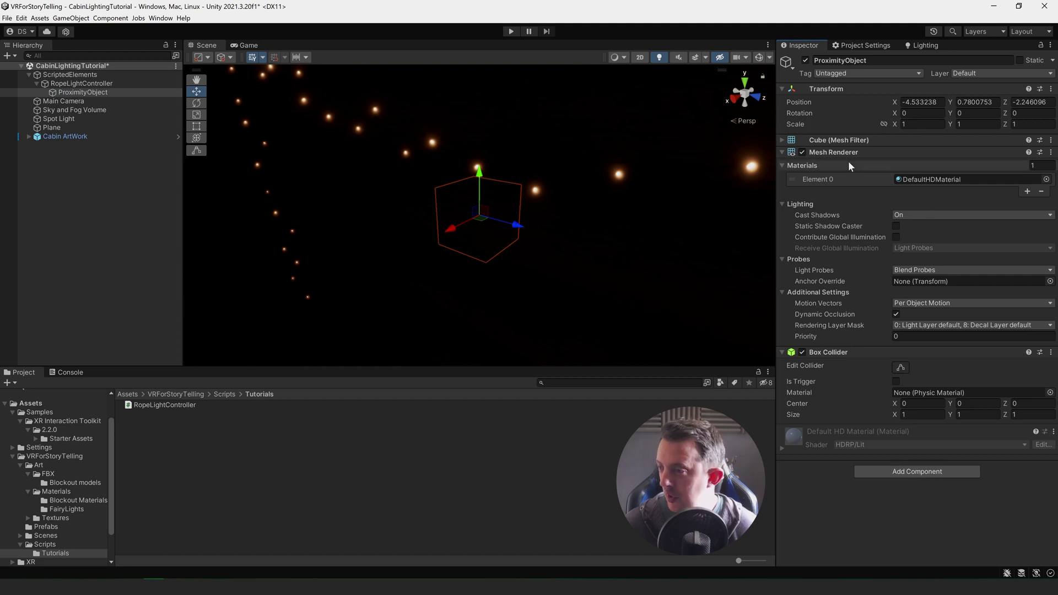
{"action": "left_click", "coordinate": [1054, 141]}
{"action": "left_click", "coordinate": [1051, 140]}
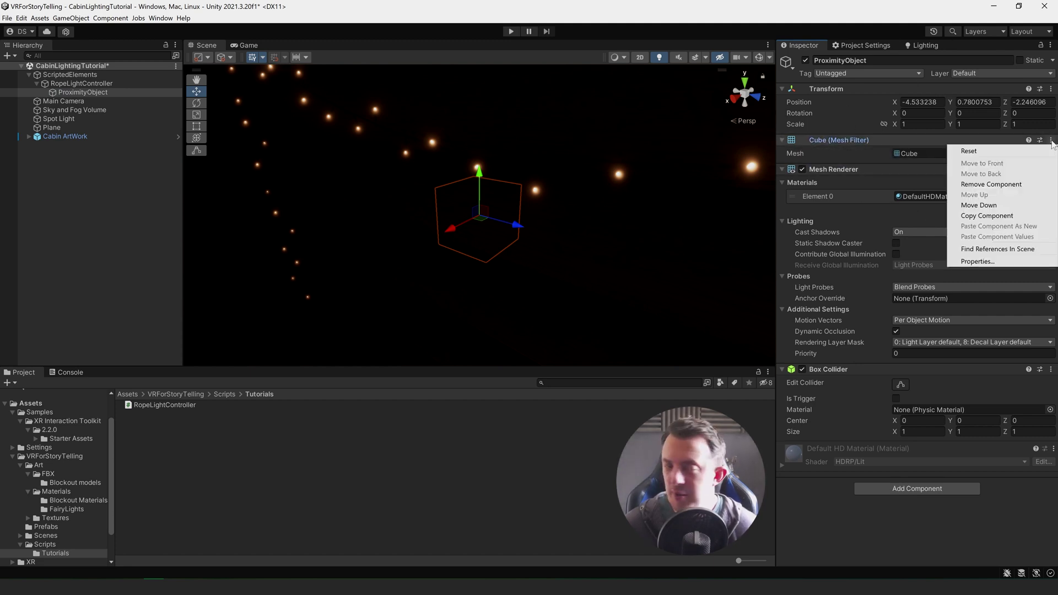
{"action": "left_click", "coordinate": [992, 184]}
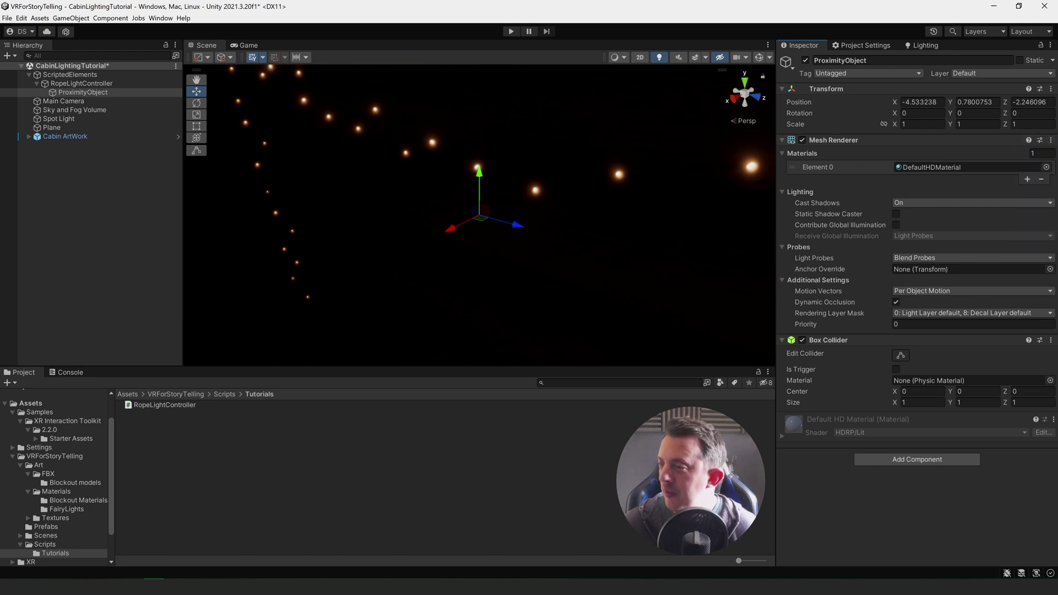
{"action": "left_click", "coordinate": [1050, 141]}
{"action": "left_click", "coordinate": [990, 184]}
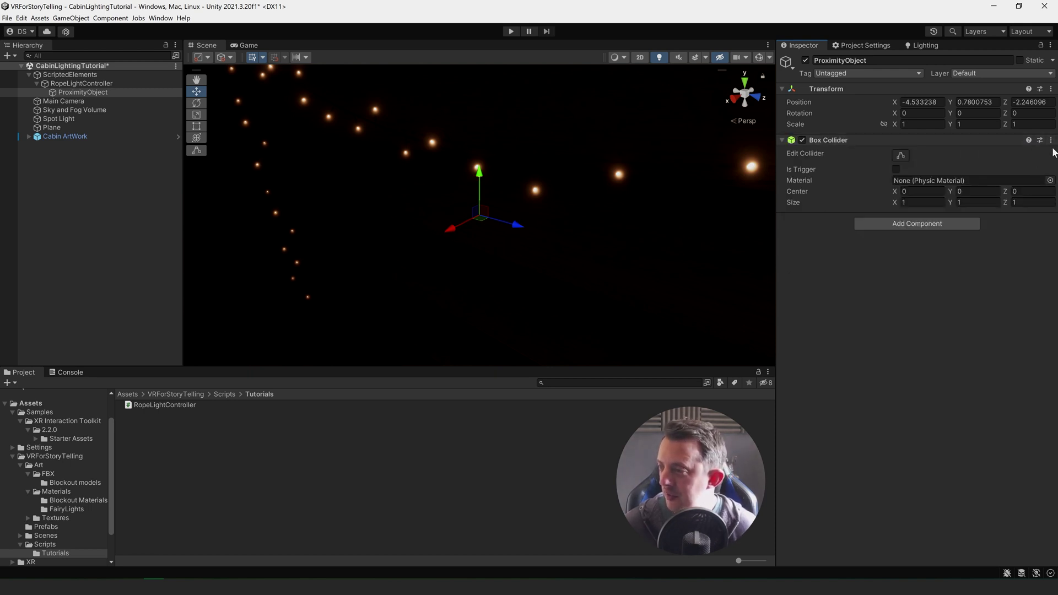
{"action": "left_click", "coordinate": [1050, 140]}
{"action": "left_click", "coordinate": [990, 184]}
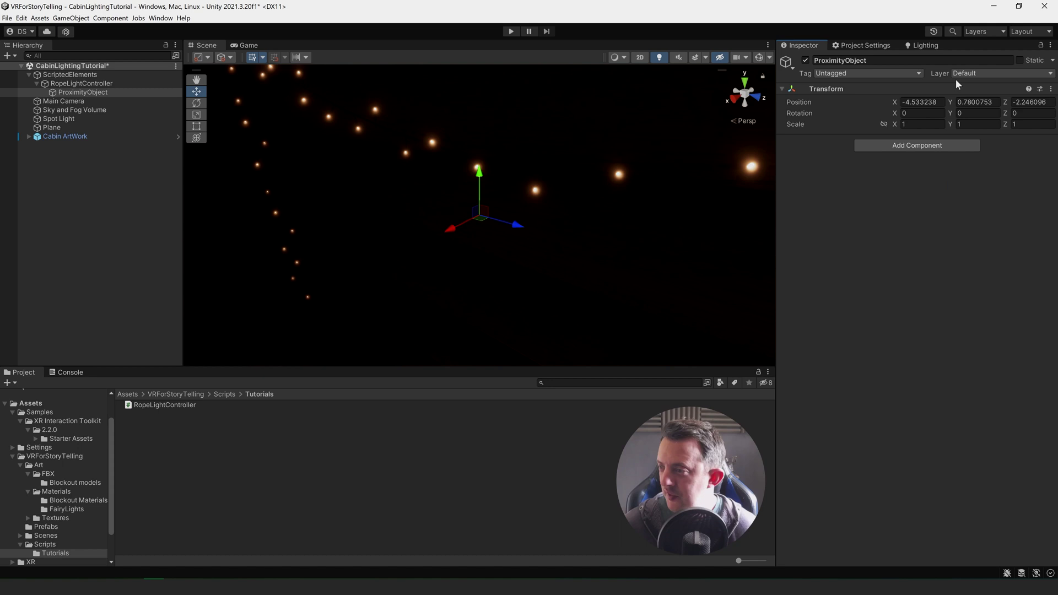
Step: Set ProximityObject's position to 0, 0, 0
{"action": "left_click", "coordinate": [919, 102]}
{"action": "type", "text": "0"}
{"action": "key", "text": "Tab"}
{"action": "type", "text": "0"}
{"action": "key", "text": "Tab"}
{"action": "type", "text": "0"}
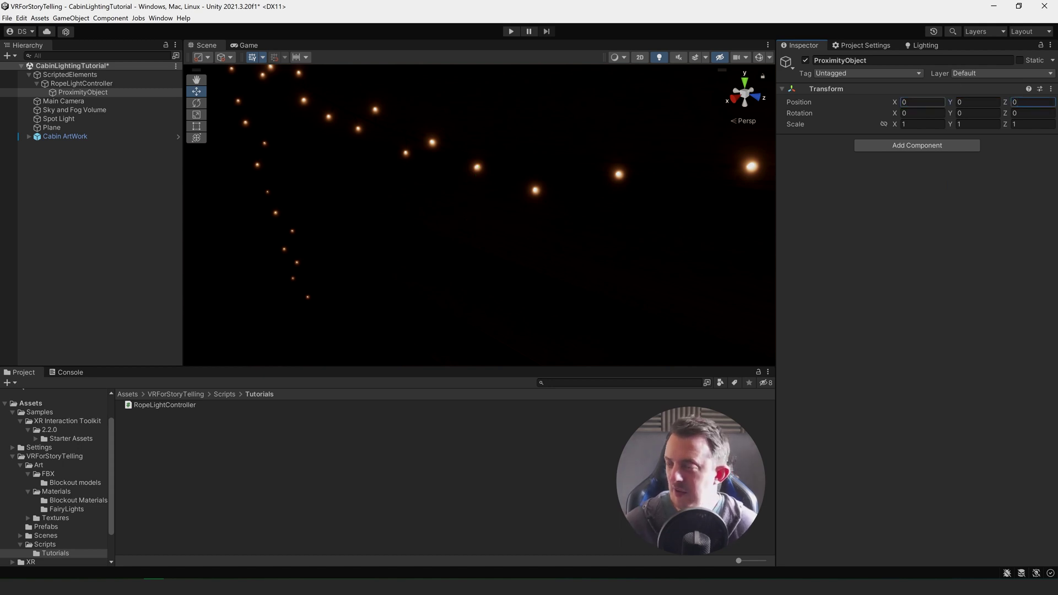
Step: Assign ProximityObject as the Proximity Object of RopeLightController's Rope Light Controller script
{"action": "left_click", "coordinate": [102, 86]}
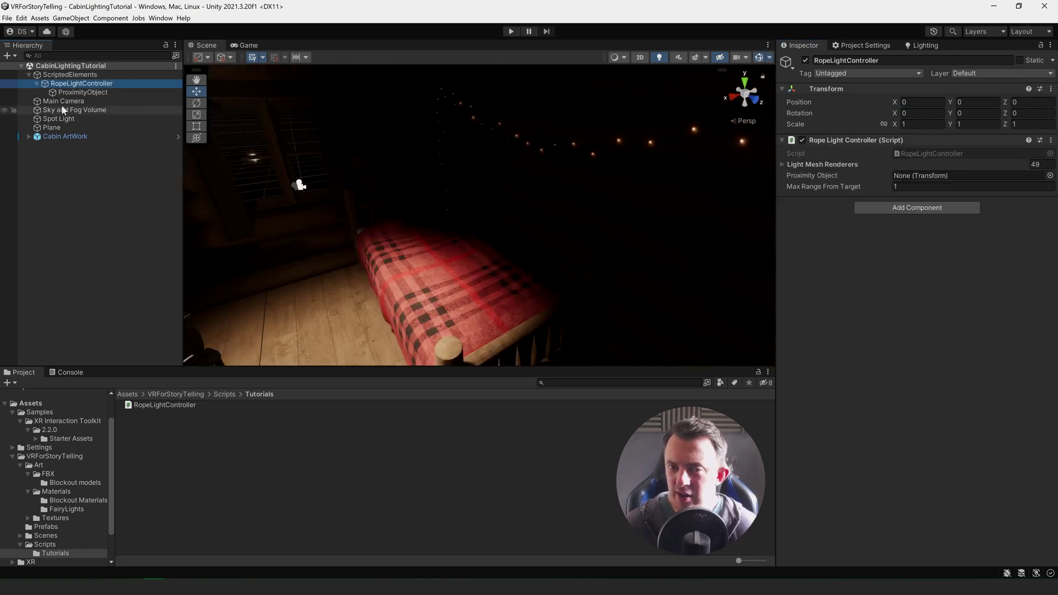
{"action": "left_click_drag", "start_coordinate": [73, 92], "coordinate": [918, 175]}
{"action": "right_click_drag", "start_coordinate": [544, 173], "coordinate": [562, 162]}
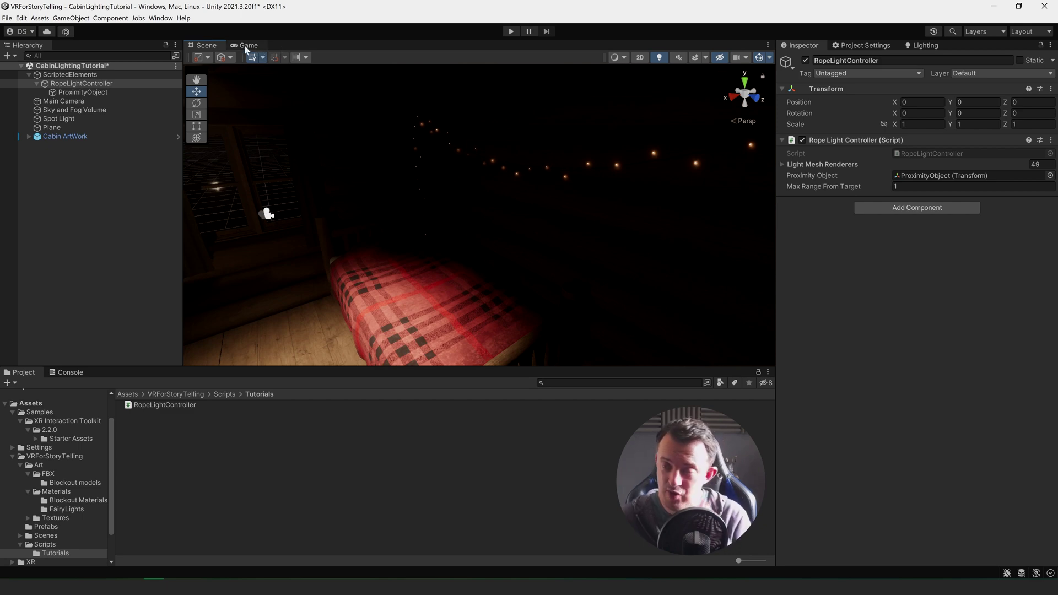
Step: Dock the Game view beside the Scene view and frame the fairy lights above the bed
{"action": "left_click_drag", "start_coordinate": [245, 47], "coordinate": [758, 234]}
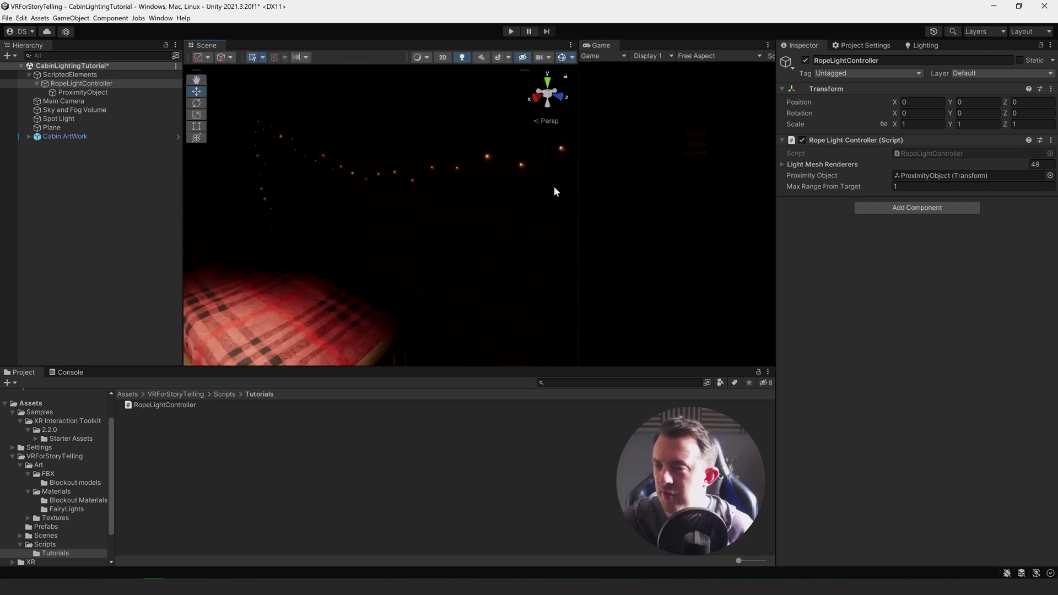
{"action": "middle_click_drag", "start_coordinate": [554, 188], "coordinate": [479, 205]}
{"action": "right_click_drag", "start_coordinate": [419, 168], "coordinate": [392, 160]}
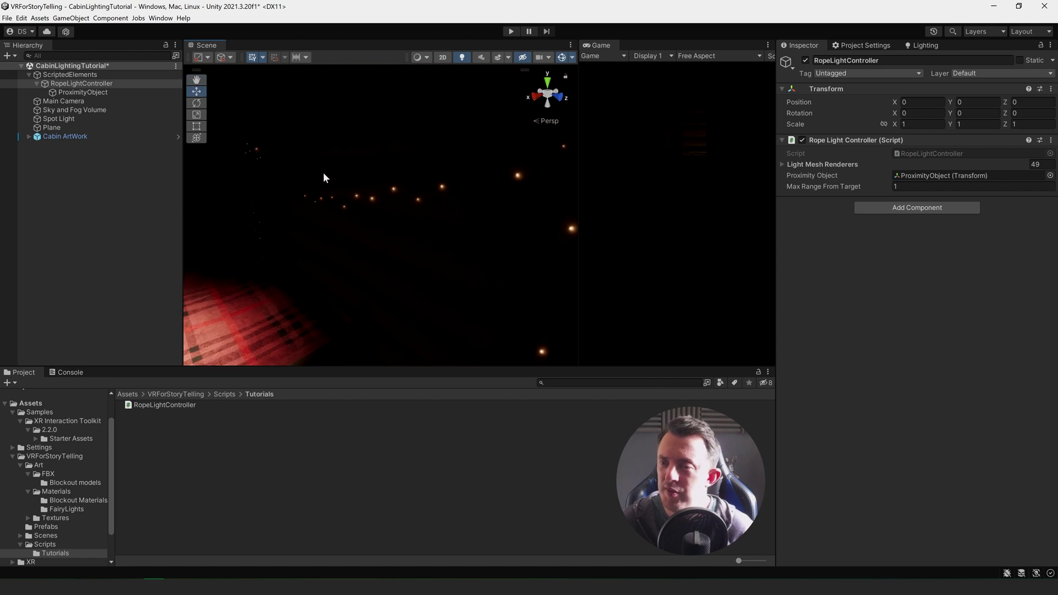
{"action": "right_click_drag", "start_coordinate": [439, 288], "coordinate": [401, 286]}
{"action": "key", "text": "s"}
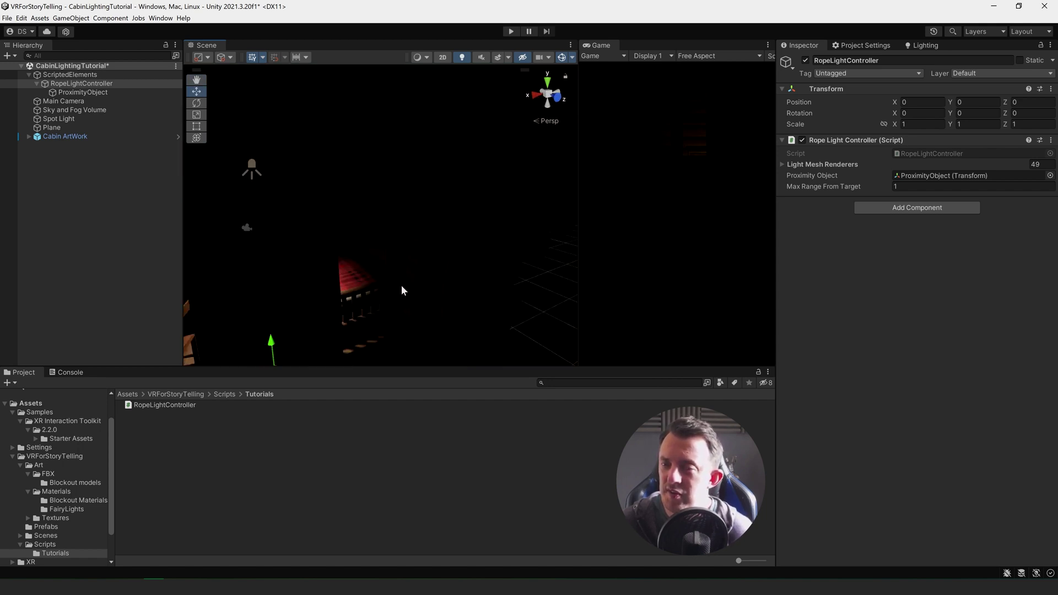
{"action": "scroll", "coordinate": [401, 286], "scroll_direction": "up", "scroll_amount": 4}
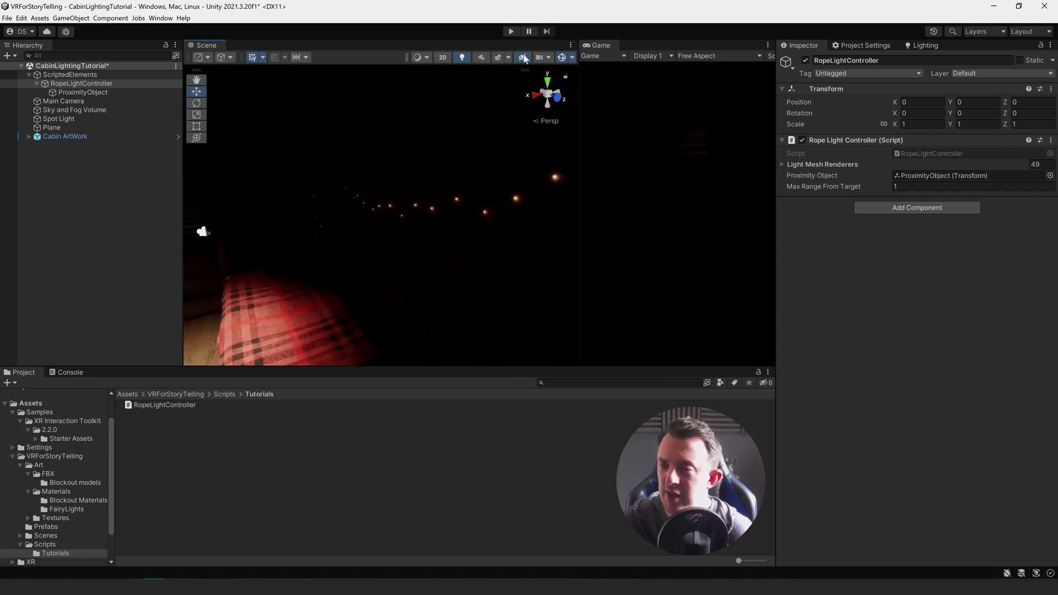
Step: Start play mode and move ProximityObject near the fairy lights, to about X -1.007 and Y 2.279
{"action": "left_click", "coordinate": [510, 32]}
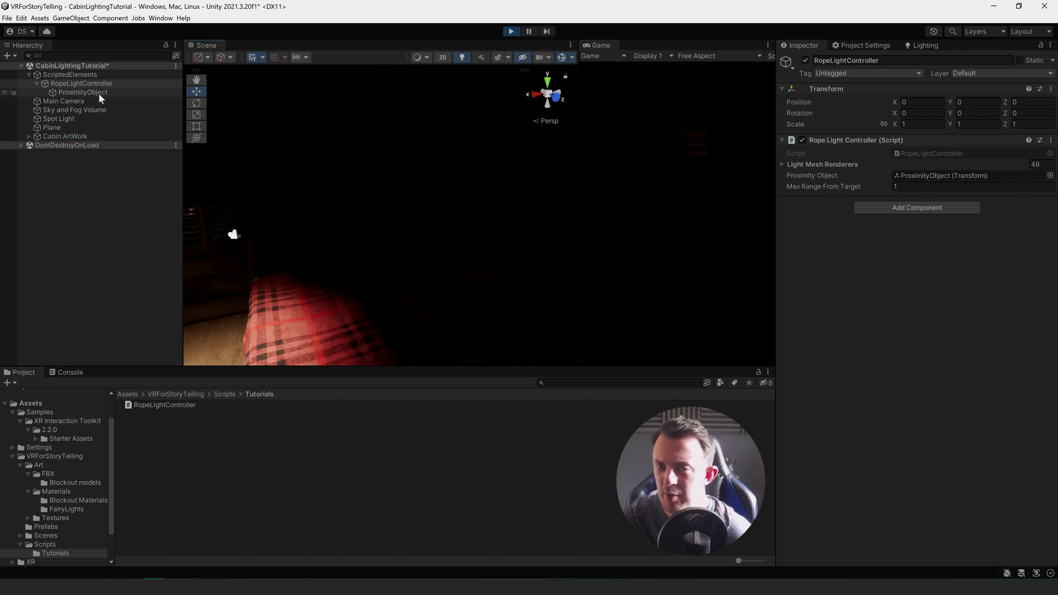
{"action": "left_click", "coordinate": [83, 92]}
{"action": "right_click_drag", "start_coordinate": [485, 224], "coordinate": [331, 254]}
{"action": "left_click_drag", "start_coordinate": [264, 254], "coordinate": [404, 201]}
{"action": "right_click_drag", "start_coordinate": [405, 201], "coordinate": [449, 249]}
{"action": "right_click_drag", "start_coordinate": [353, 246], "coordinate": [441, 257]}
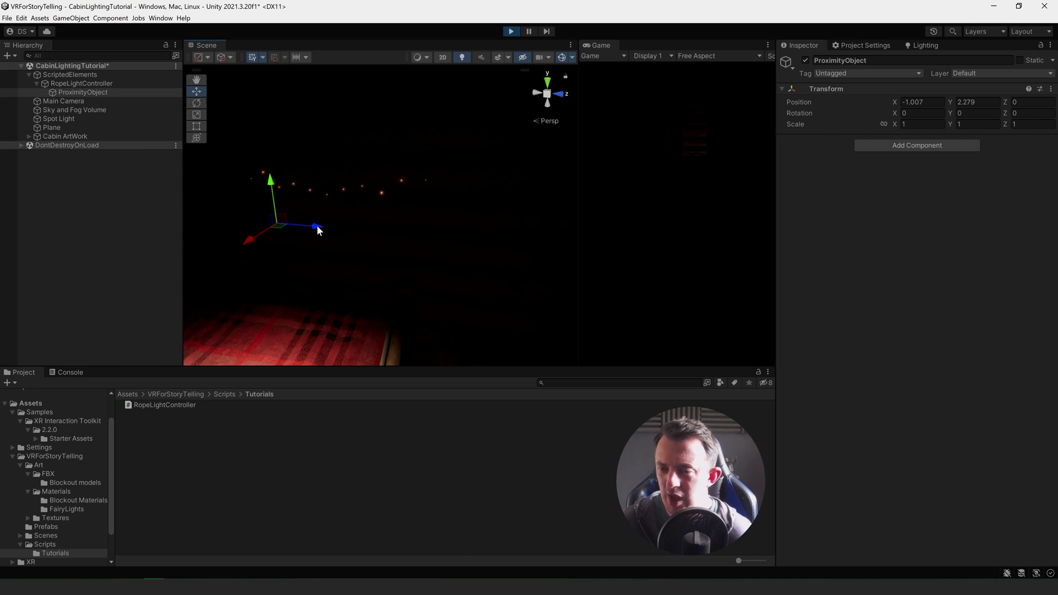
Step: Move ProximityObject along the fairy light rope in Z to about 1.822
{"action": "left_click_drag", "start_coordinate": [317, 229], "coordinate": [493, 243]}
{"action": "key", "text": "f"}
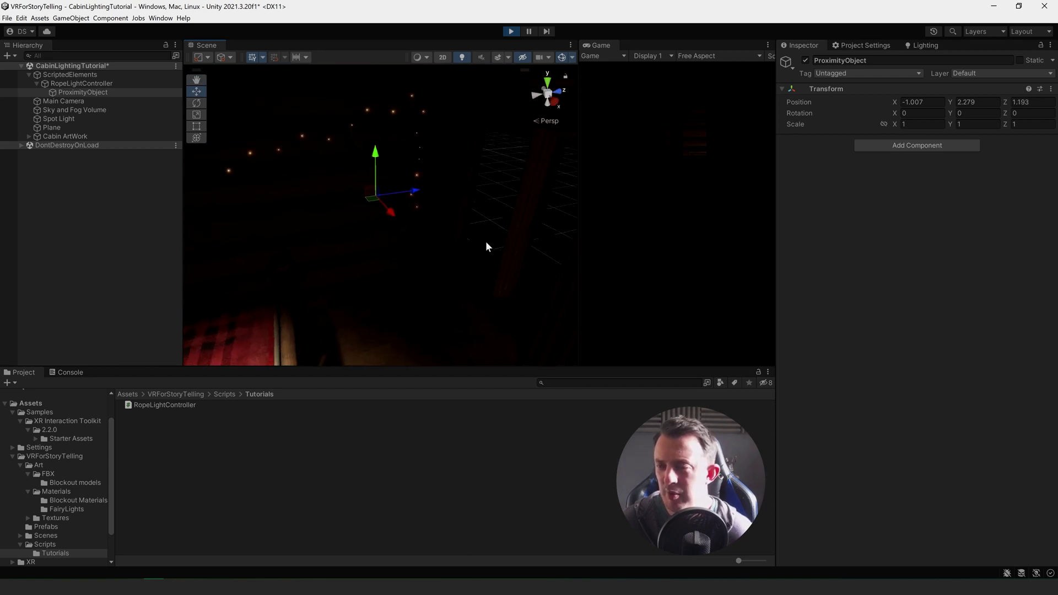
{"action": "left_click_drag", "start_coordinate": [419, 193], "coordinate": [538, 208]}
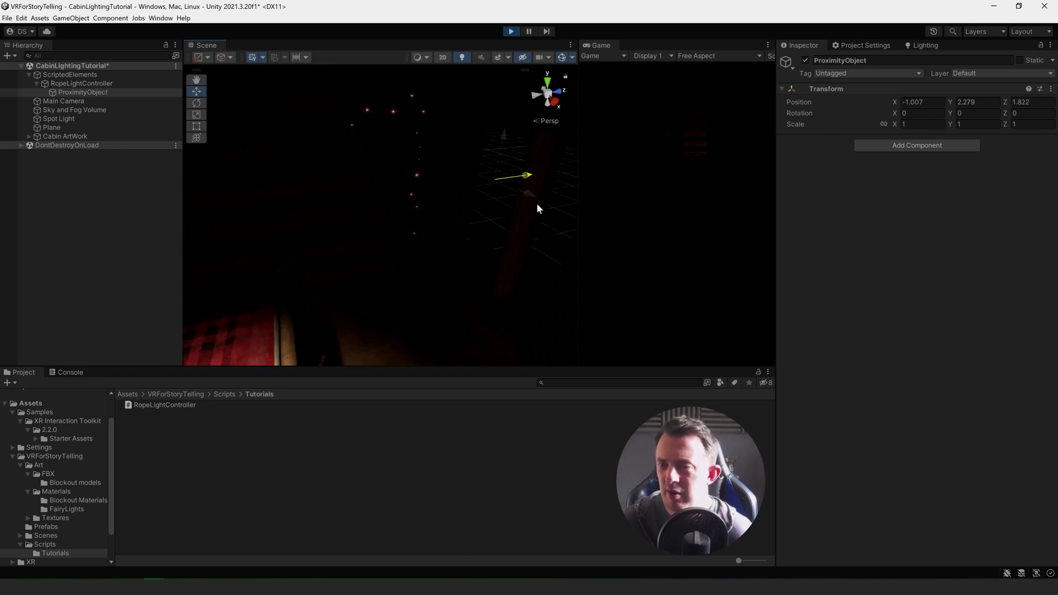
Step: Move ProximityObject back along the rope to about X -0.73, Y 2.476, Z 0.784
{"action": "left_click_drag", "start_coordinate": [451, 207], "coordinate": [358, 164]}
{"action": "right_click_drag", "start_coordinate": [467, 173], "coordinate": [364, 215]}
{"action": "middle_click_drag", "start_coordinate": [429, 238], "coordinate": [350, 208]}
{"action": "left_click_drag", "start_coordinate": [454, 203], "coordinate": [124, 258]}
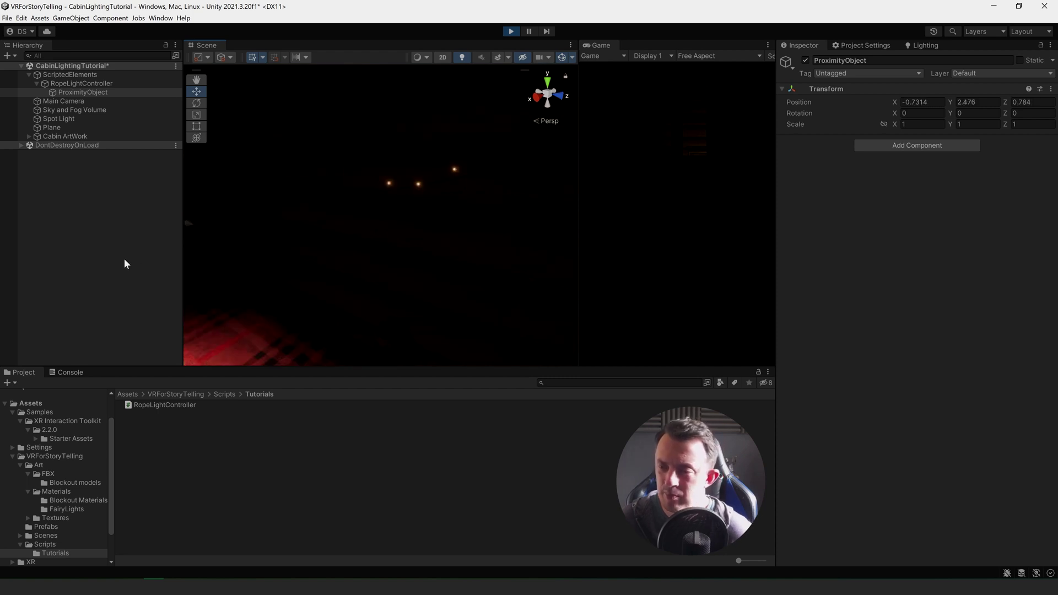
Step: Shift ProximityObject in X to about -0.66 and back to about -0.76 to test the fairy lights' switching range
{"action": "right_click_drag", "start_coordinate": [321, 252], "coordinate": [371, 235]}
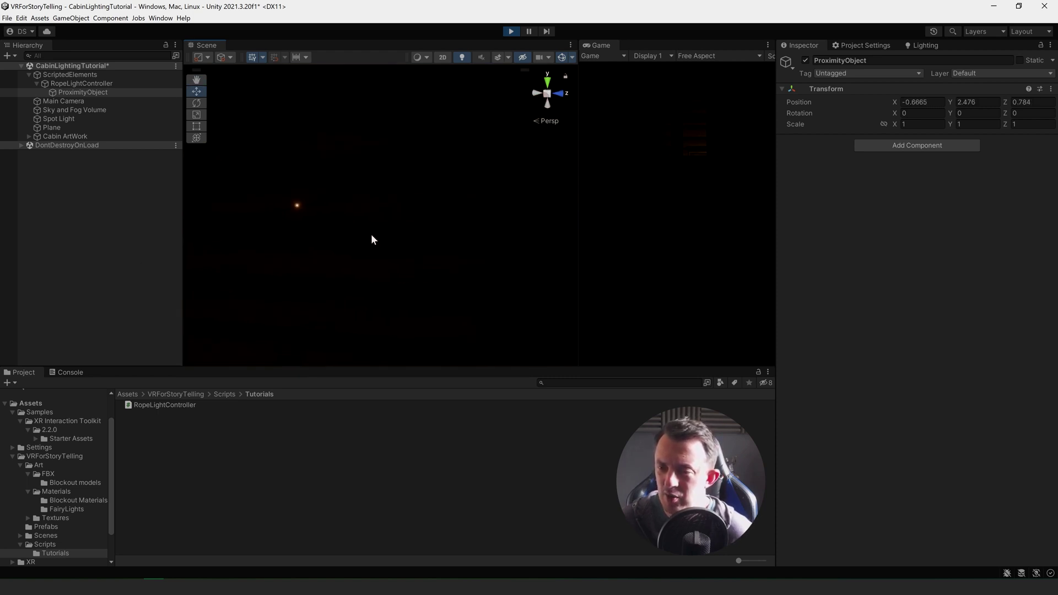
{"action": "middle_click_drag", "start_coordinate": [372, 234], "coordinate": [385, 237]}
{"action": "left_click_drag", "start_coordinate": [292, 264], "coordinate": [345, 263]}
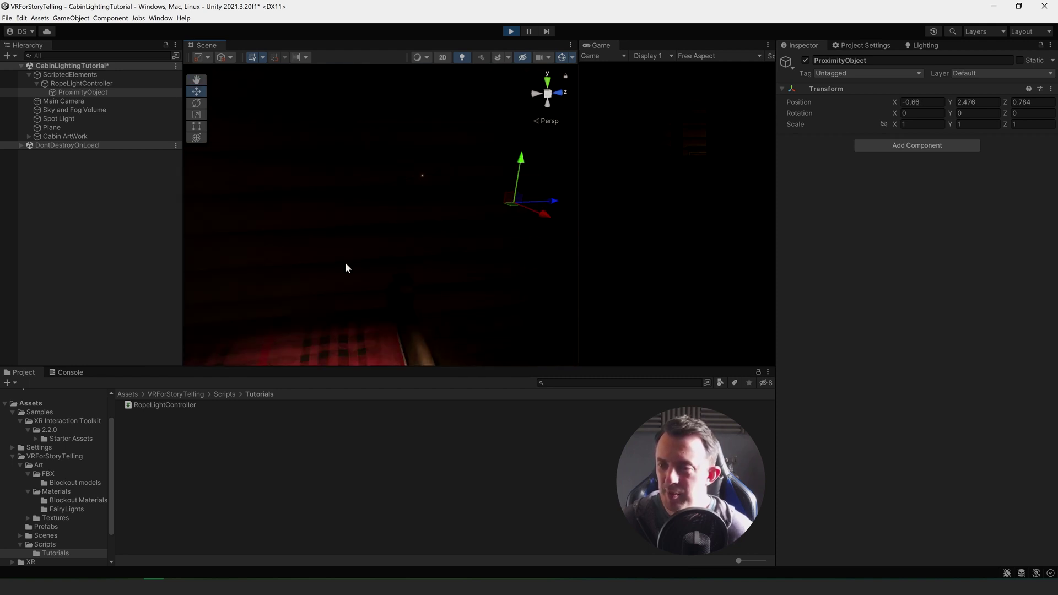
{"action": "right_click_drag", "start_coordinate": [345, 263], "coordinate": [367, 257]}
{"action": "middle_click_drag", "start_coordinate": [367, 256], "coordinate": [355, 258]}
{"action": "right_click_drag", "start_coordinate": [356, 258], "coordinate": [453, 236]}
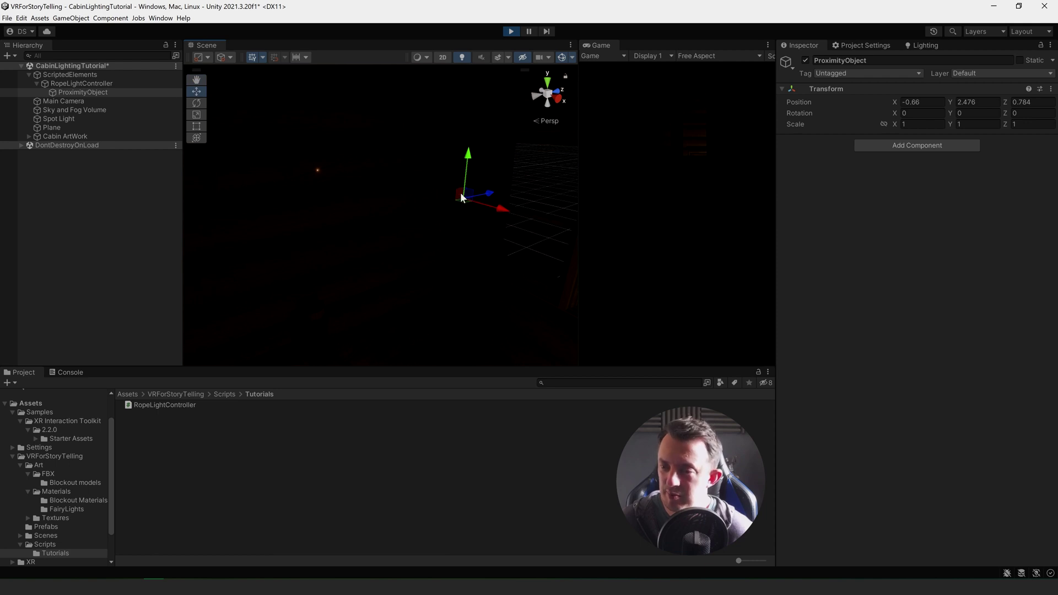
{"action": "left_click_drag", "start_coordinate": [488, 204], "coordinate": [456, 201]}
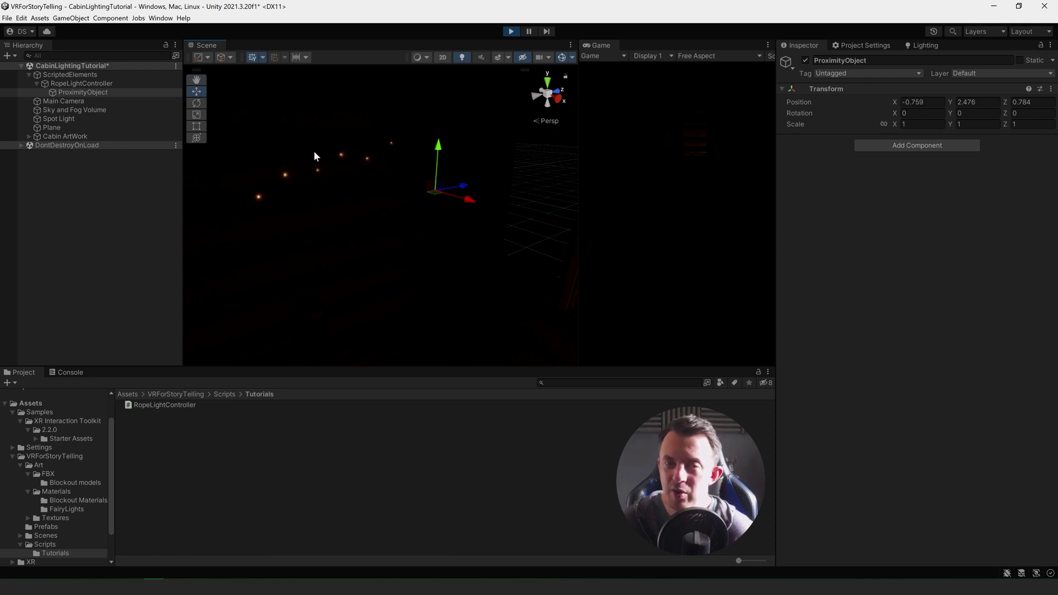
Step: Move ProximityObject along the fairy lights to about X -1.241, Y 2.334, Z 0.303 to test them, and stop play mode
{"action": "left_click_drag", "start_coordinate": [427, 183], "coordinate": [452, 210]}
{"action": "left_click_drag", "start_coordinate": [414, 239], "coordinate": [413, 239]}
{"action": "right_click_drag", "start_coordinate": [528, 242], "coordinate": [468, 274]}
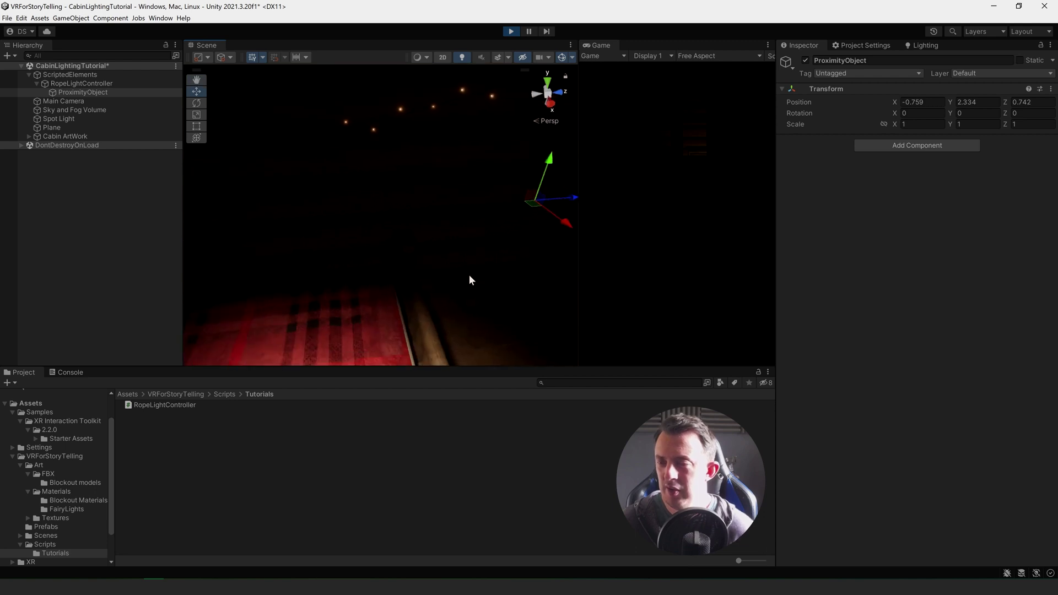
{"action": "middle_click_drag", "start_coordinate": [468, 274], "coordinate": [440, 282]}
{"action": "left_click_drag", "start_coordinate": [290, 257], "coordinate": [414, 201]}
{"action": "right_click_drag", "start_coordinate": [412, 196], "coordinate": [416, 209]}
{"action": "left_click_drag", "start_coordinate": [416, 210], "coordinate": [372, 231]}
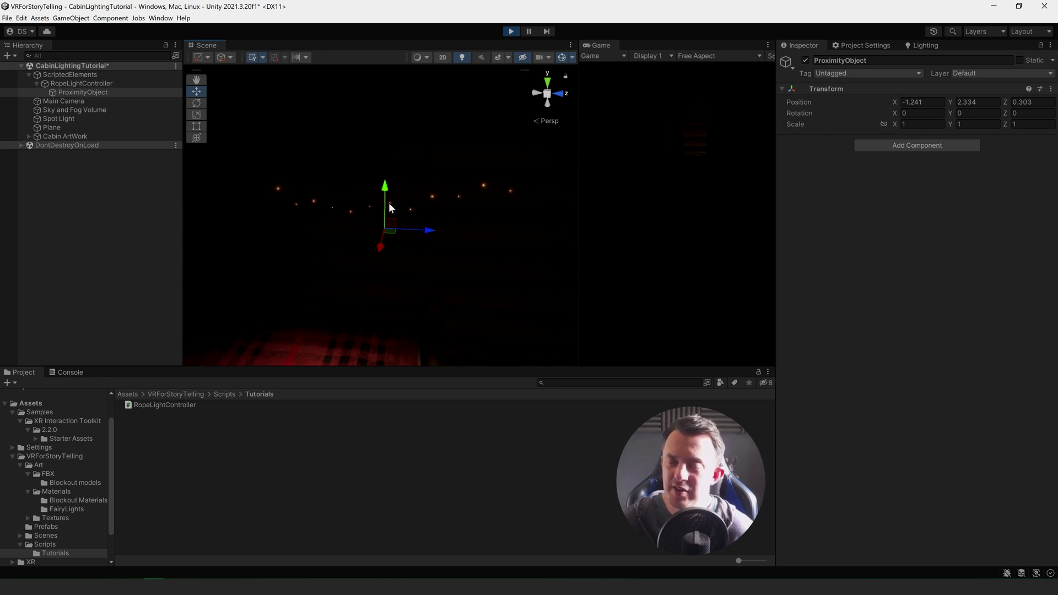
{"action": "key", "text": "ctrl+p"}
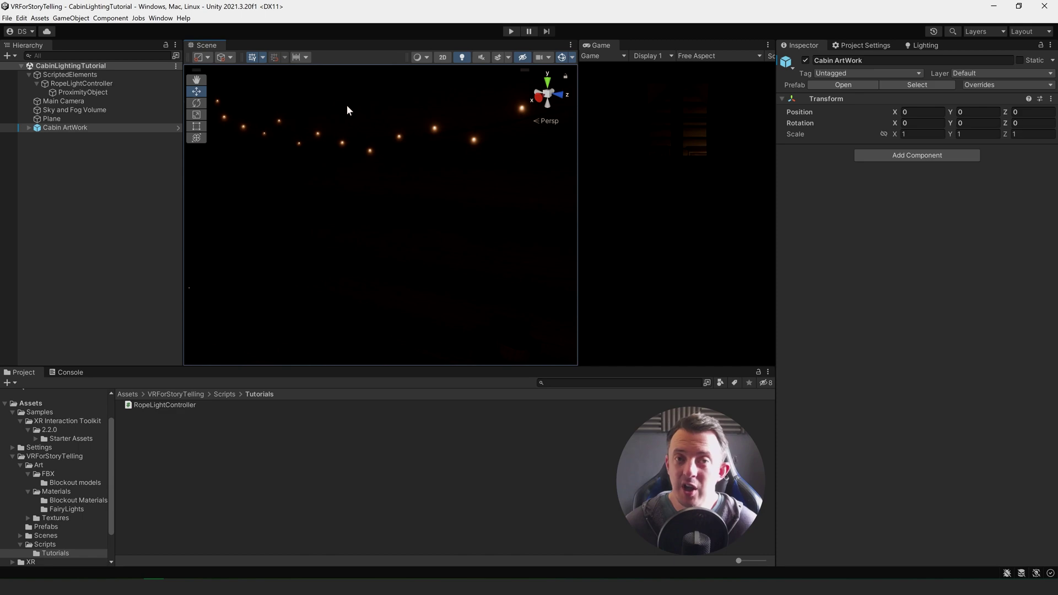
Step: Switch to Visual Studio and declare bool allowLightAnimation = false; below maxRangeFromTarget in RopeLightController
{"action": "left_click", "coordinate": [174, 581]}
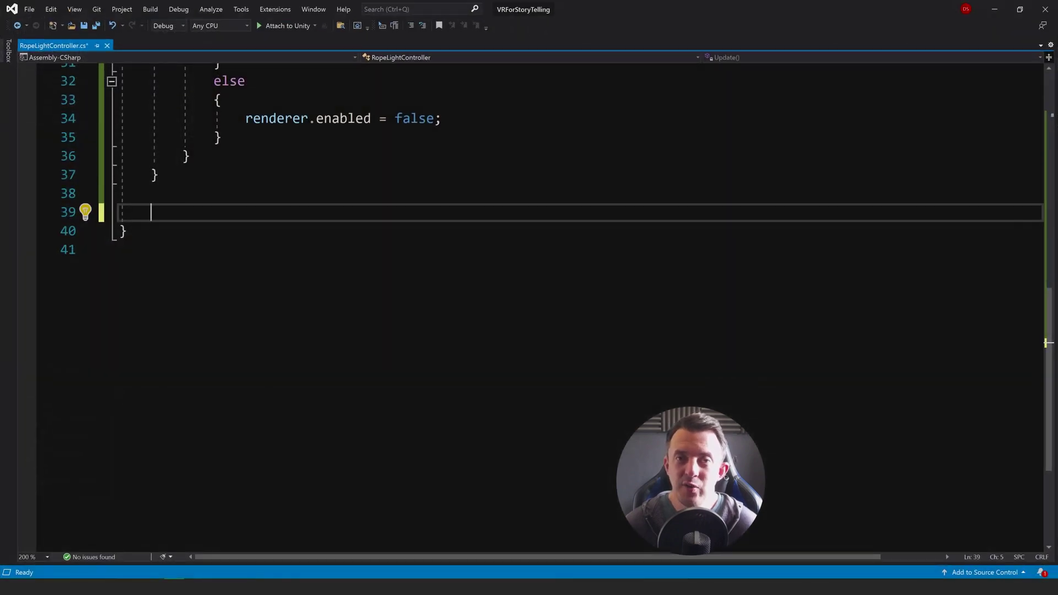
{"action": "scroll", "coordinate": [528, 307], "scroll_direction": "up", "scroll_amount": 2}
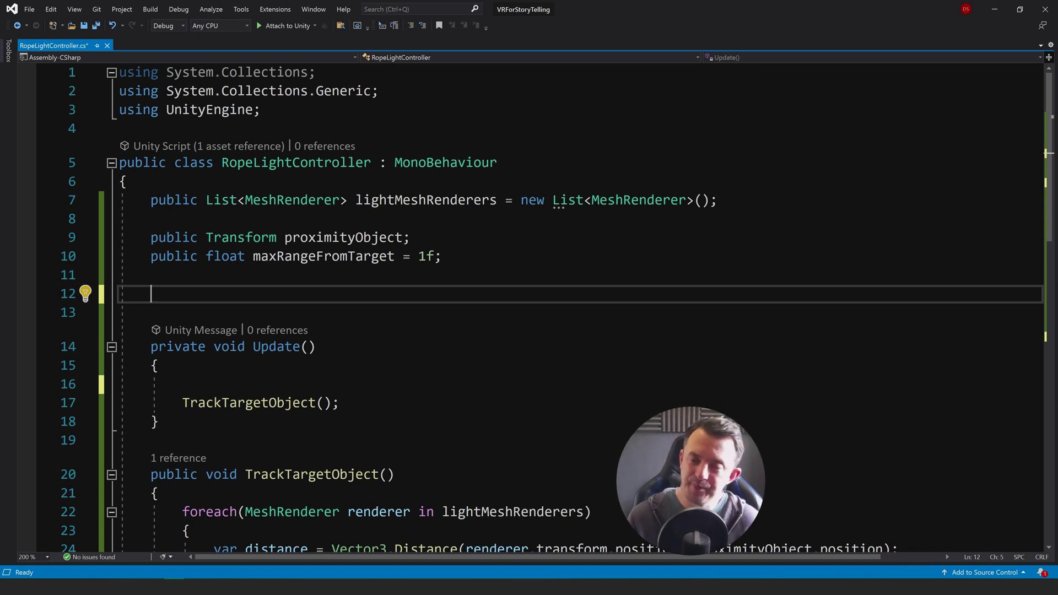
{"action": "type", "text": "bool"}
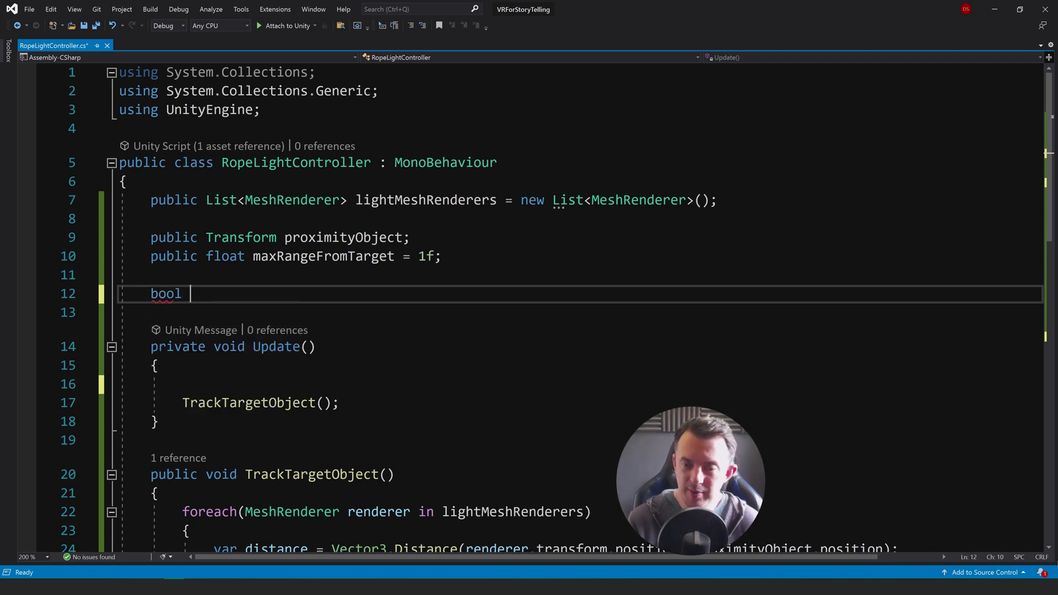
{"action": "key", "text": "BackSpace"}
{"action": "key", "text": "BackSpace"}
{"action": "key", "text": "BackSpace"}
{"action": "key", "text": "BackSpace"}
{"action": "type", "text": "bool al"}
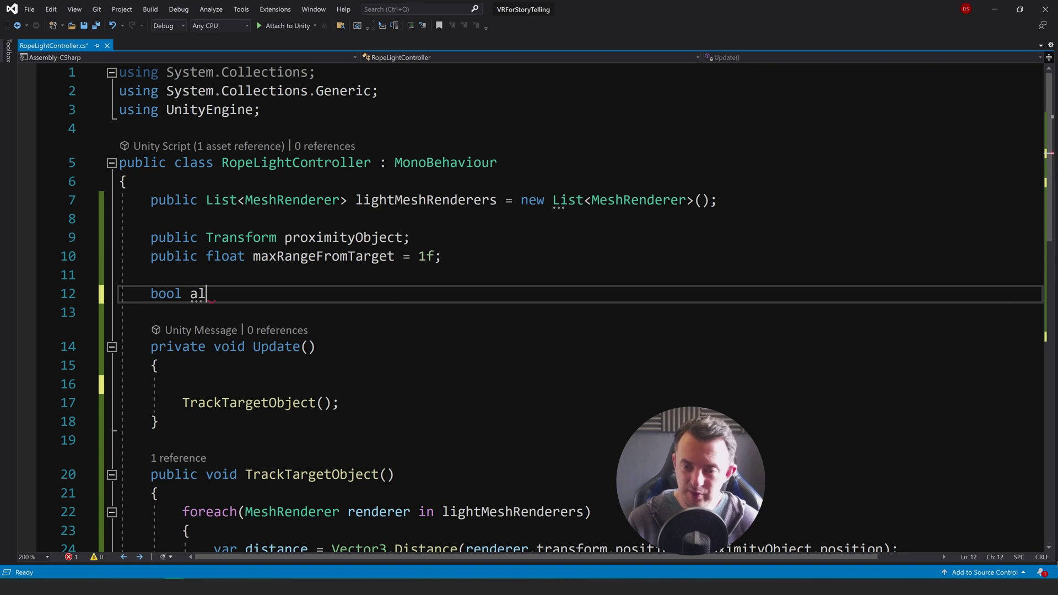
{"action": "type", "text": "lowLightAn"}
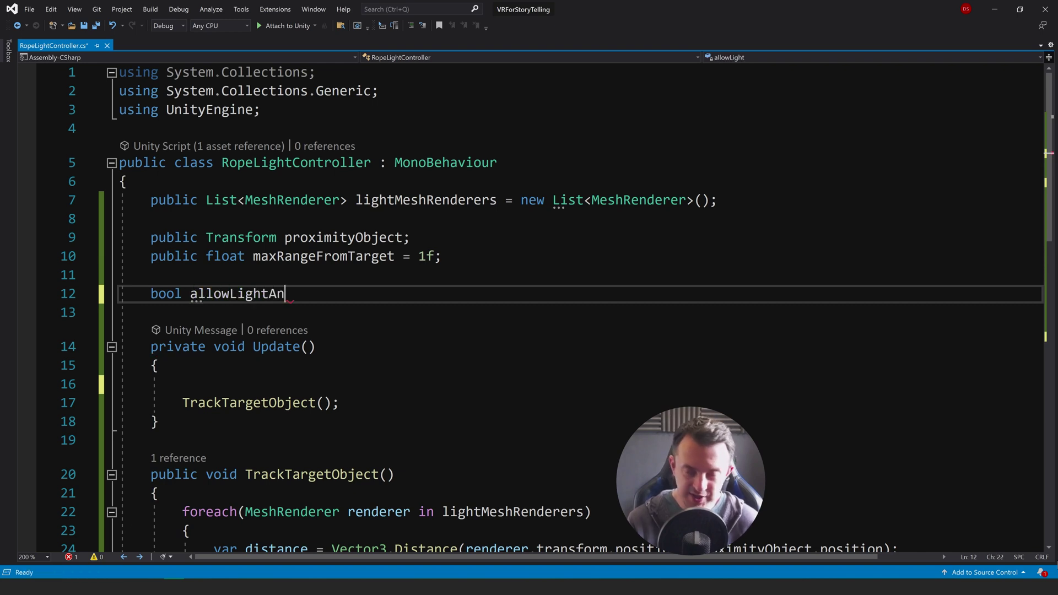
{"action": "type", "text": "imation = fa"}
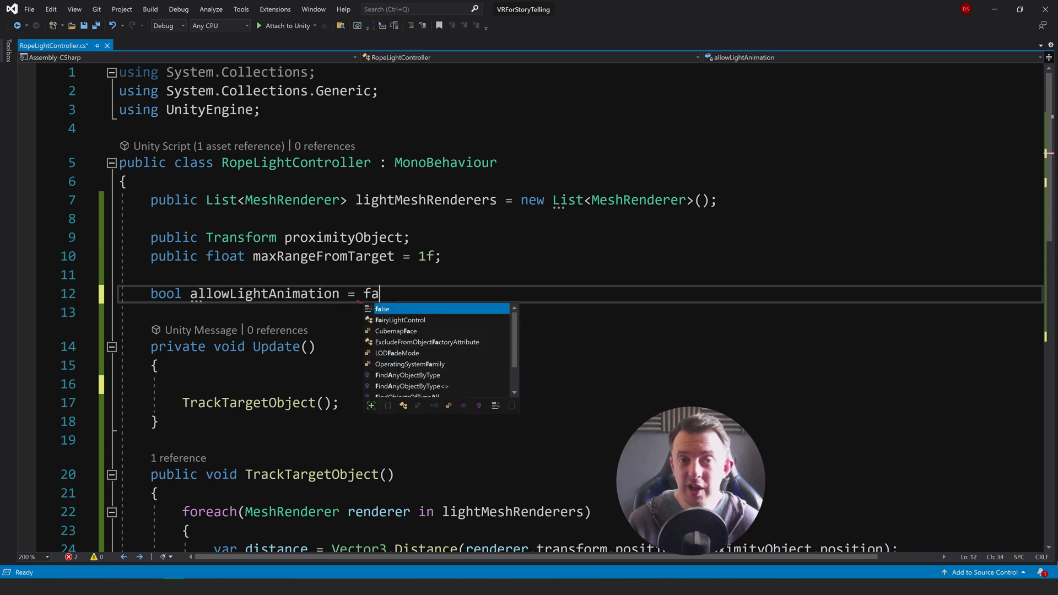
{"action": "type", "text": "lse;"}
{"action": "key", "text": "Return"}
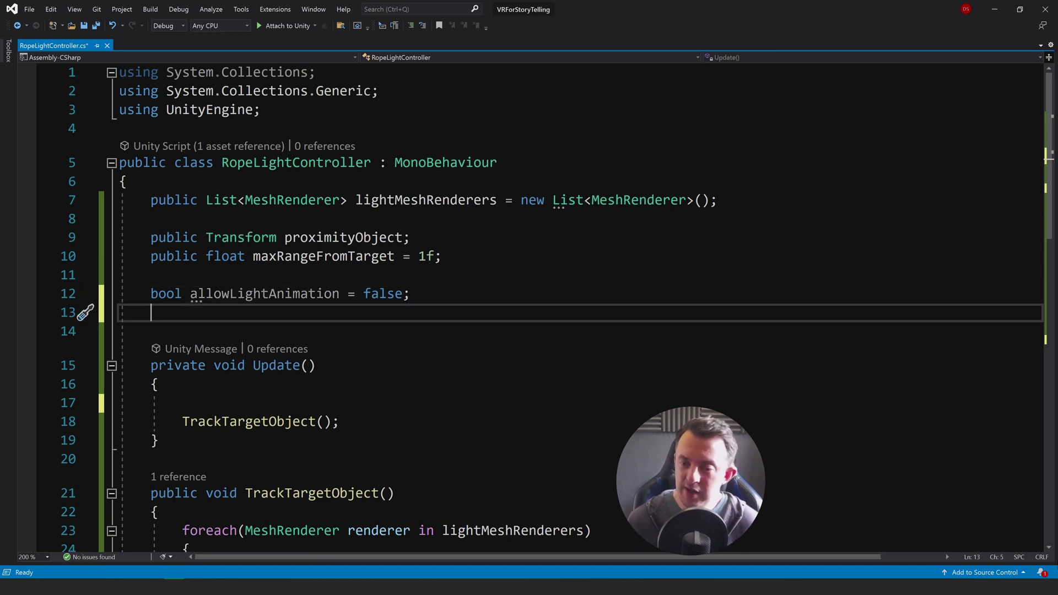
Step: In Update, add if (!allowLightAnimation) return; before the TrackTargetObject() call
{"action": "left_click", "coordinate": [183, 402]}
{"action": "type", "text": "if(!"}
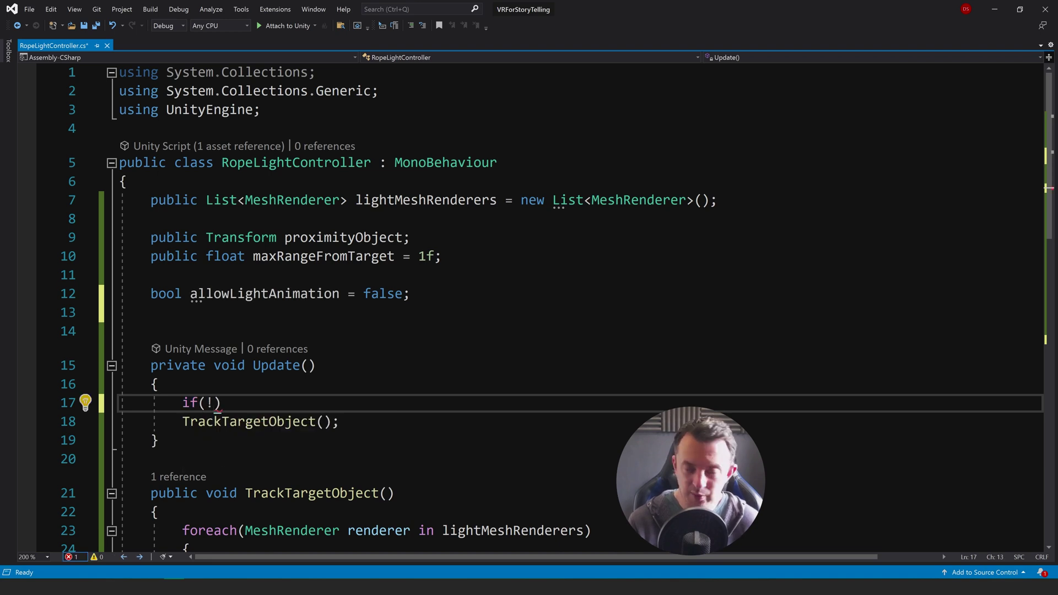
{"action": "type", "text": "allo"}
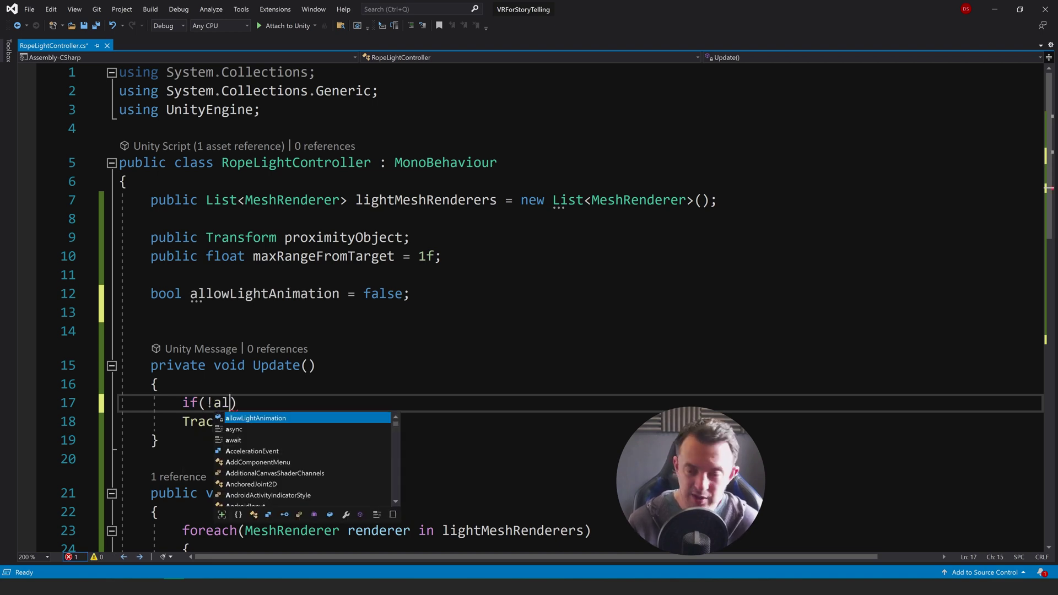
{"action": "key", "text": "Tab"}
{"action": "type", "text": ")"}
{"action": "key", "text": "Return"}
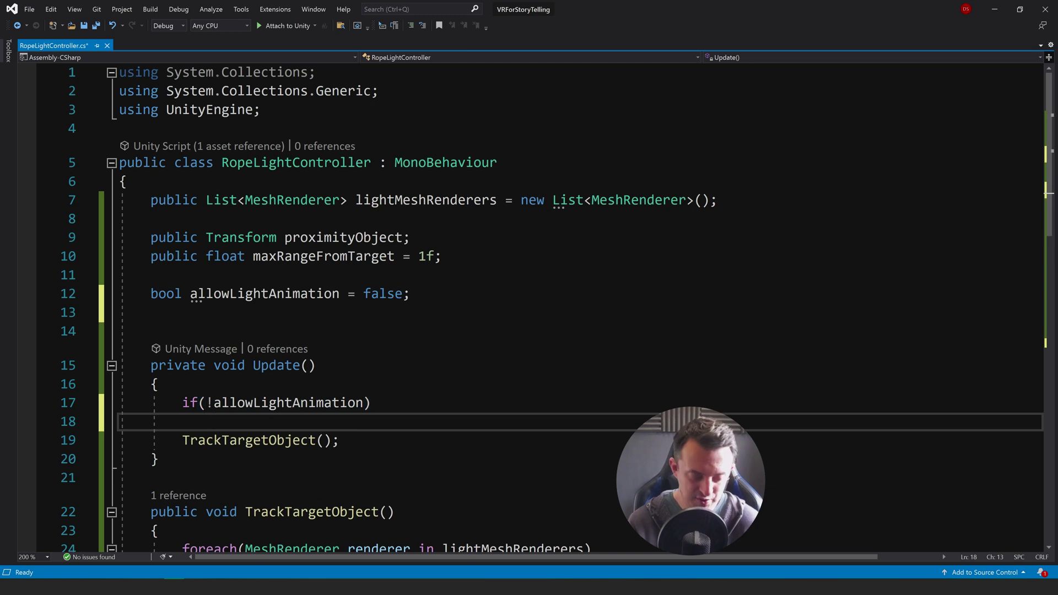
{"action": "type", "text": "return;"}
{"action": "key", "text": "Return"}
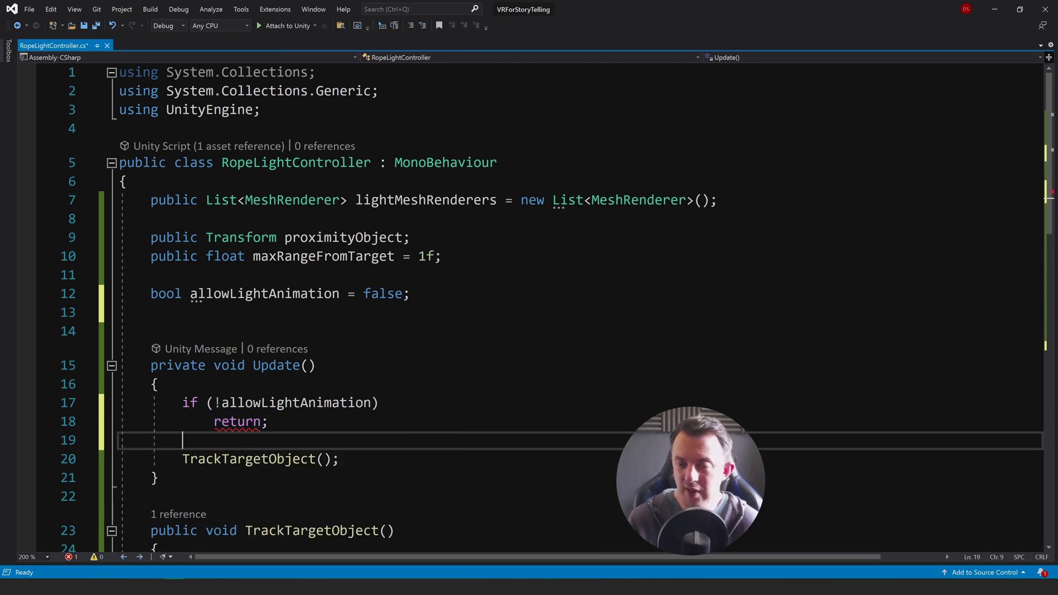
Step: Add an empty public void ToggleAnimation() method below TrackTargetObject
{"action": "left_click_drag", "start_coordinate": [269, 421], "coordinate": [237, 402]}
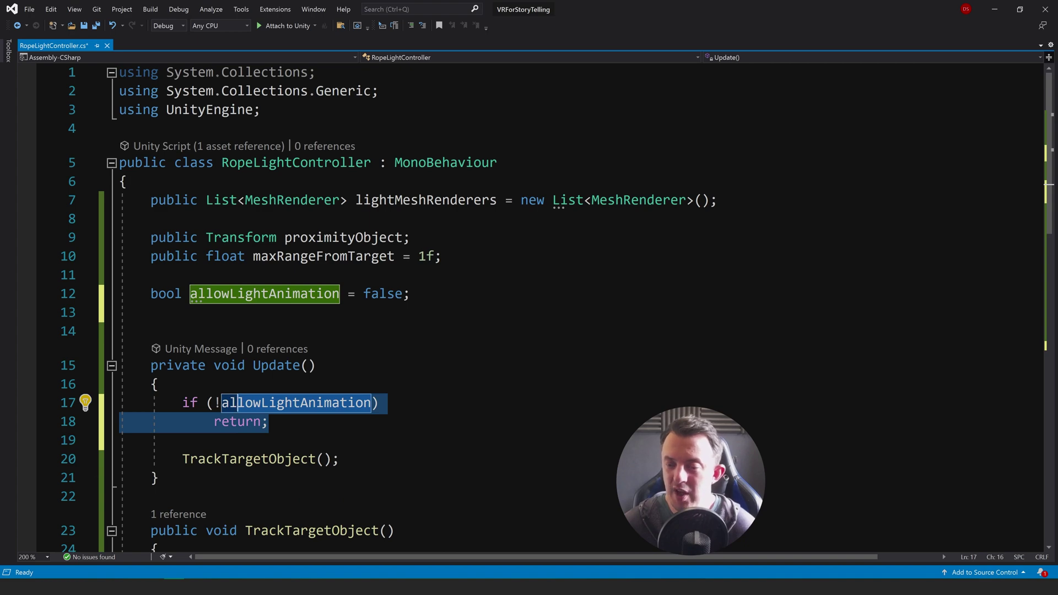
{"action": "scroll", "coordinate": [268, 401], "scroll_direction": "down", "scroll_amount": 3}
{"action": "left_click", "coordinate": [268, 327]}
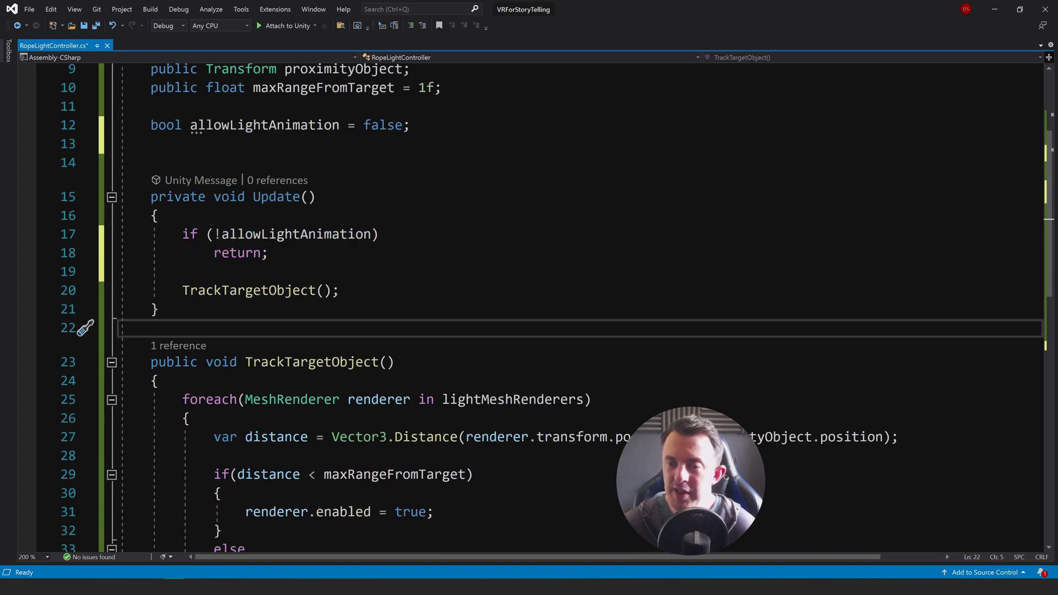
{"action": "left_click_drag", "start_coordinate": [183, 234], "coordinate": [269, 252]}
{"action": "scroll", "coordinate": [296, 295], "scroll_direction": "down", "scroll_amount": 4}
{"action": "left_click", "coordinate": [151, 437]}
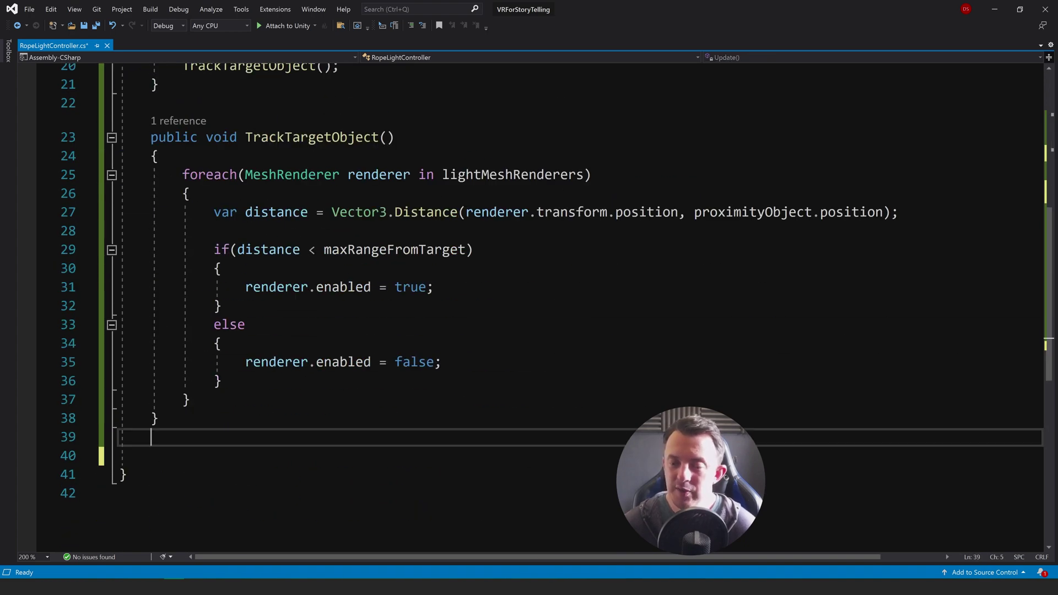
{"action": "key", "text": "Return"}
{"action": "type", "text": "public void Toggle"}
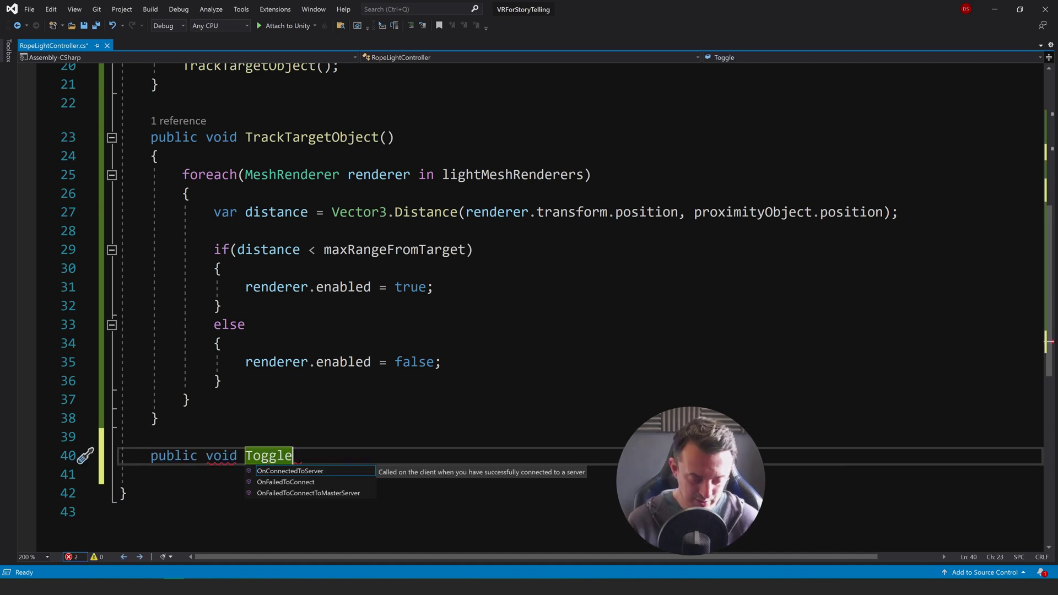
{"action": "type", "text": "Animation()"}
{"action": "key", "text": "Return"}
{"action": "type", "text": "{"}
{"action": "key", "text": "Return"}
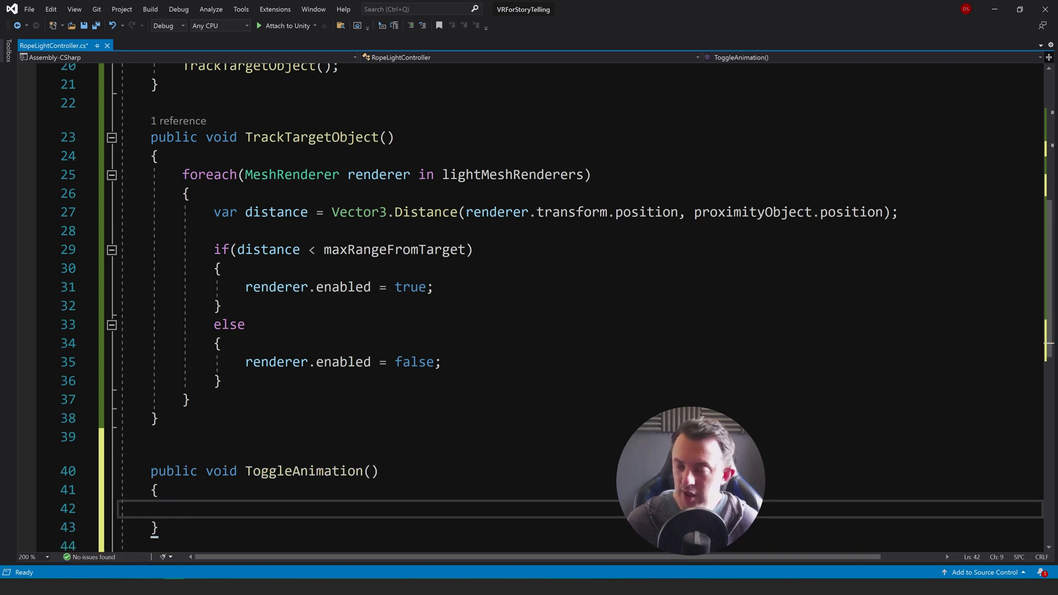
Step: Give the ToggleAnimation method a bool parameter named shouldAnimate
{"action": "left_click", "coordinate": [370, 471]}
{"action": "type", "text": "bool "}
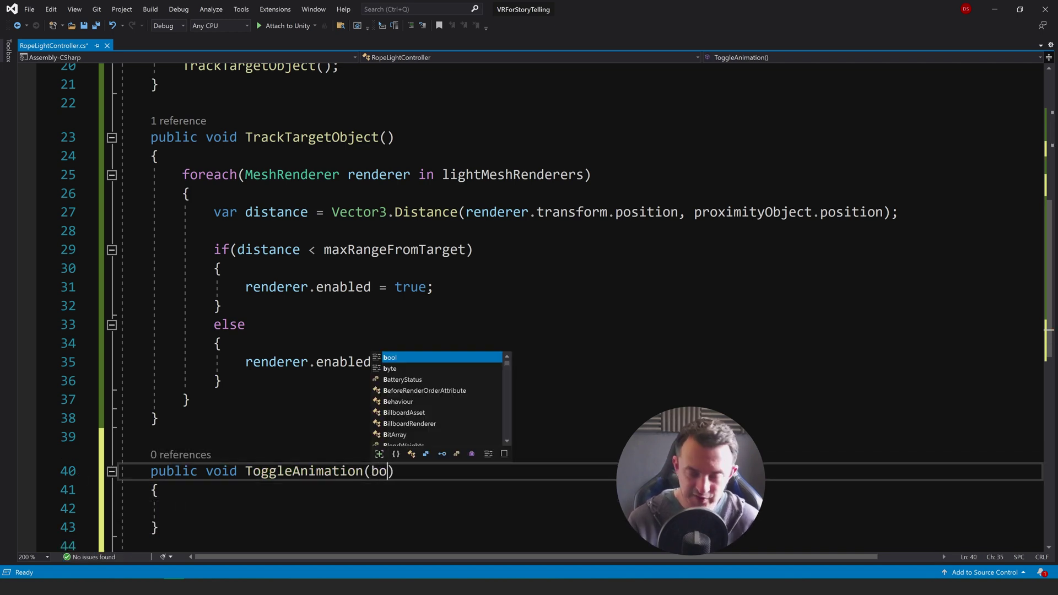
{"action": "type", "text": "shouldAniat"}
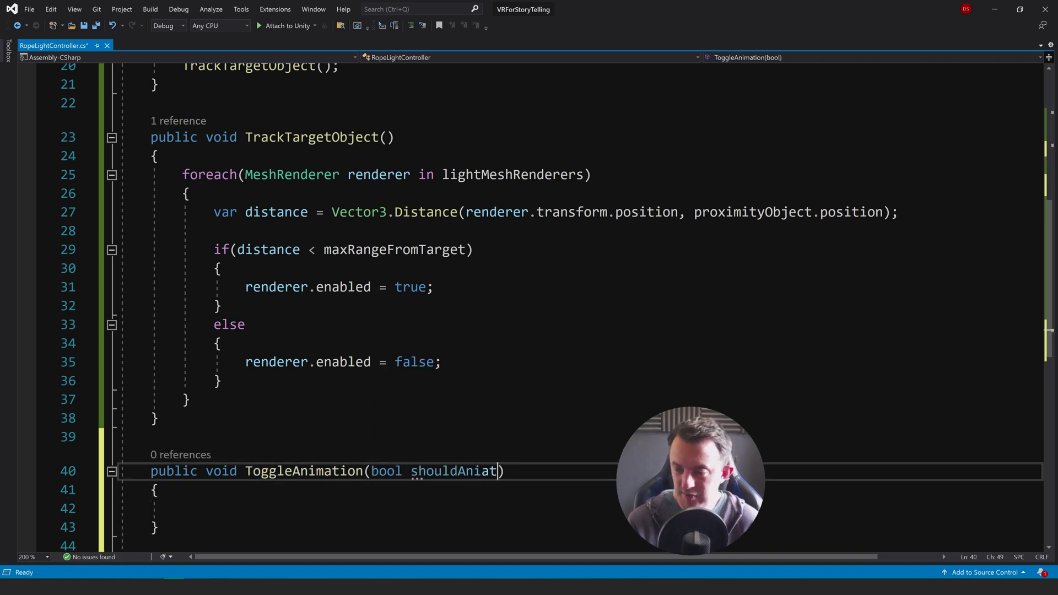
{"action": "key", "text": "BackSpace"}
{"action": "key", "text": "BackSpace"}
{"action": "type", "text": "mate"}
{"action": "key", "text": "Down"}
{"action": "key", "text": "Down"}
{"action": "scroll", "coordinate": [529, 307], "scroll_direction": "down", "scroll_amount": 3}
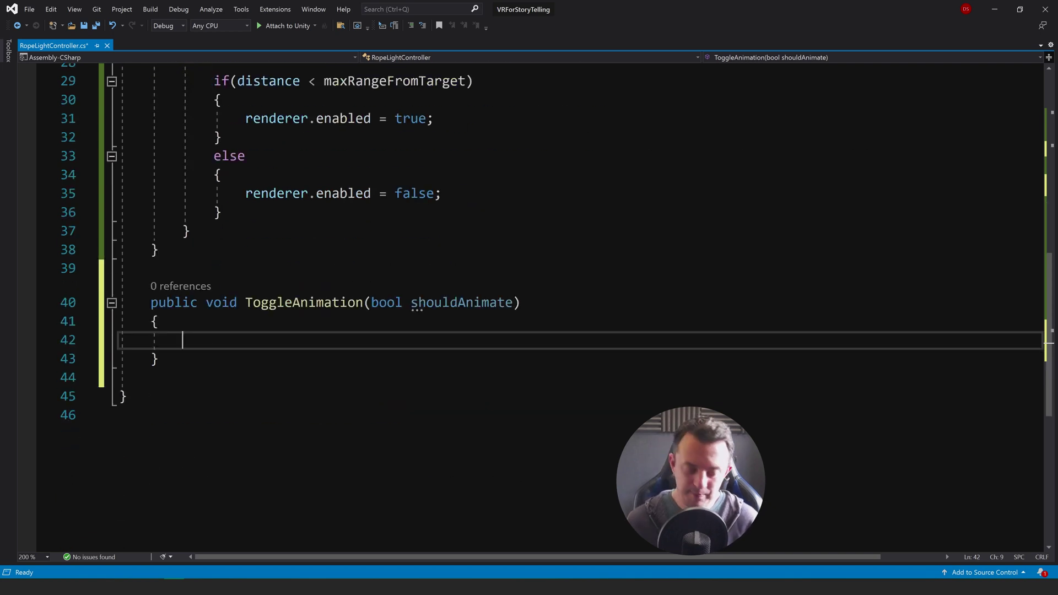
Step: In the ToggleAnimation body, assign allowLightAnimation = shouldAnimate; and save the script
{"action": "type", "text": "allowLightAnimation"}
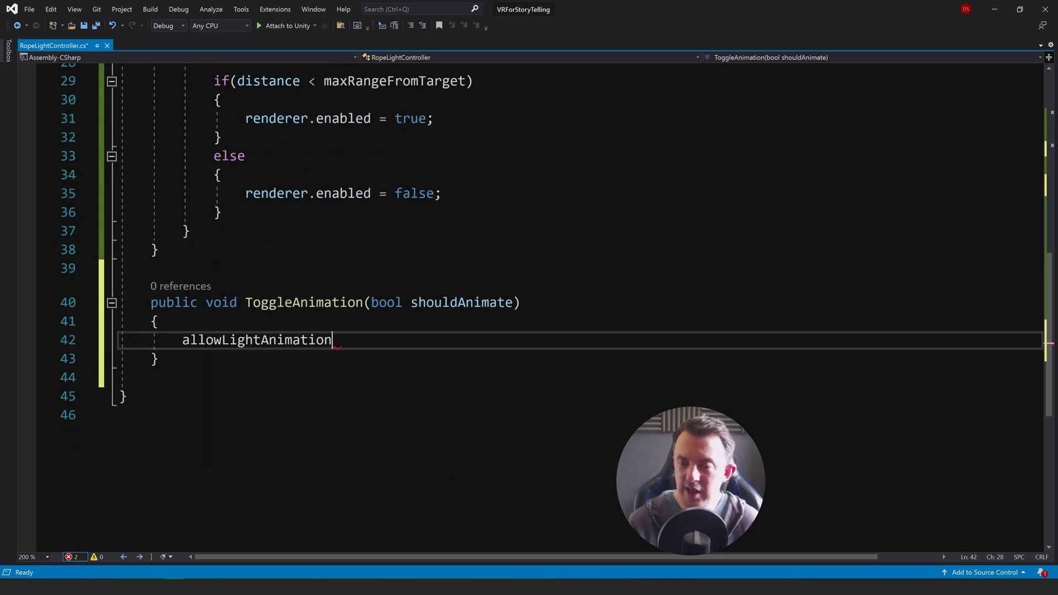
{"action": "type", "text": " = "}
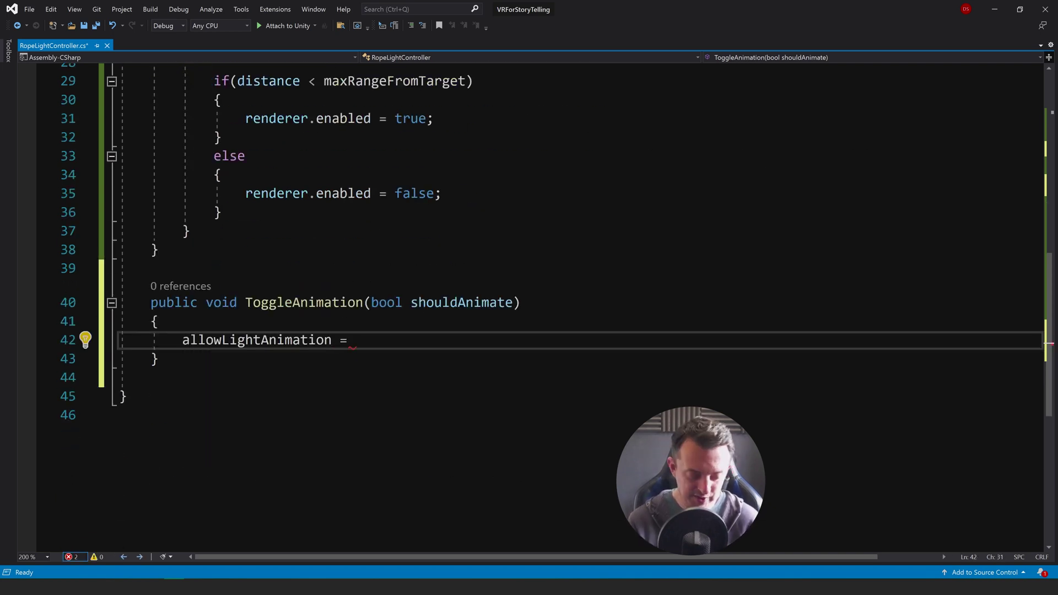
{"action": "type", "text": "shouldAnimate;"}
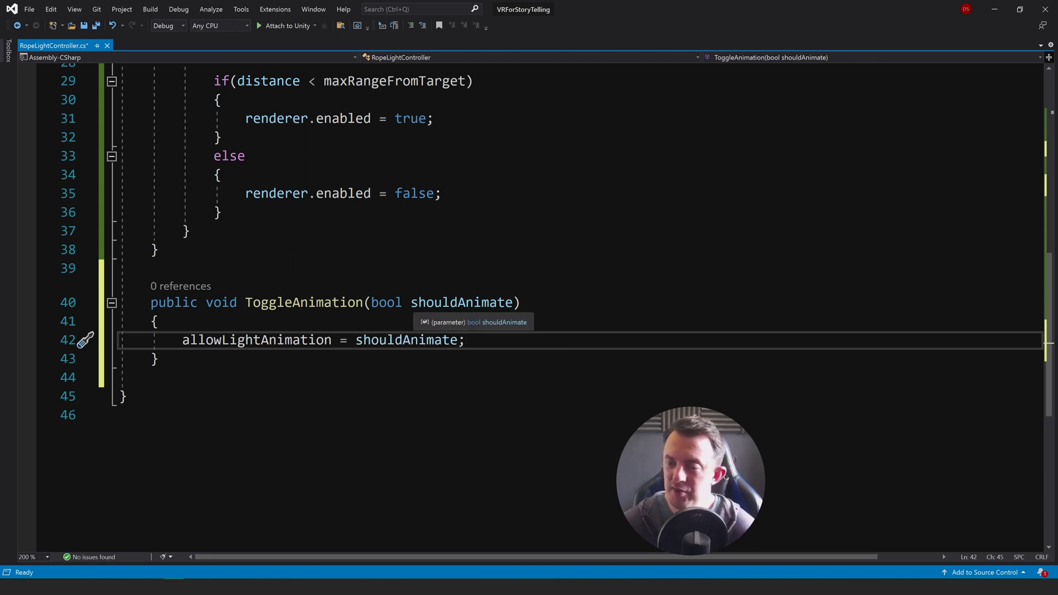
{"action": "left_click_drag", "start_coordinate": [190, 340], "coordinate": [403, 340]}
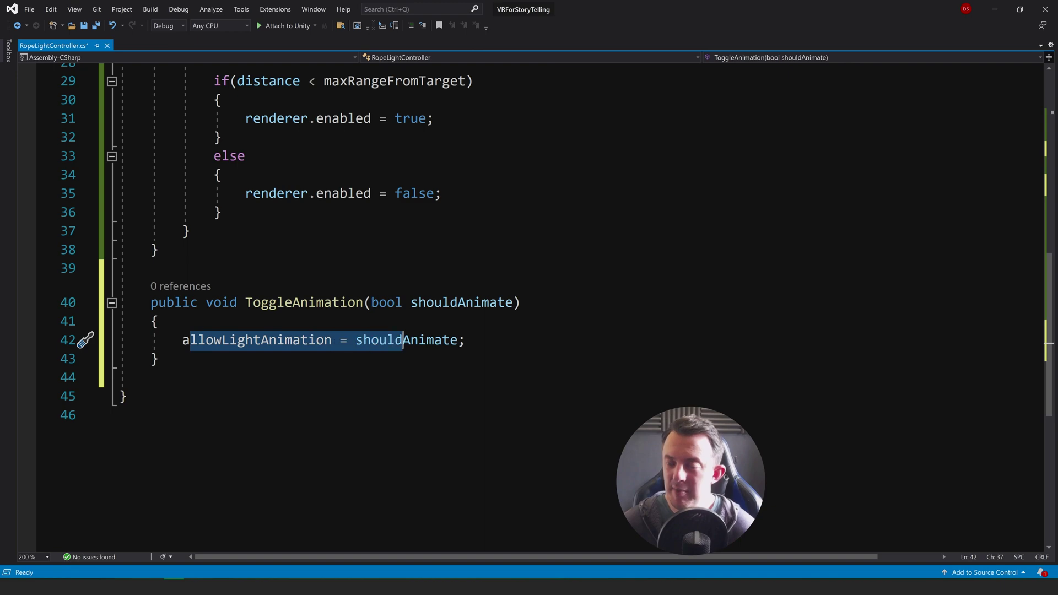
{"action": "scroll", "coordinate": [402, 340], "scroll_direction": "up", "scroll_amount": 7}
{"action": "scroll", "coordinate": [529, 309], "scroll_direction": "down", "scroll_amount": 6}
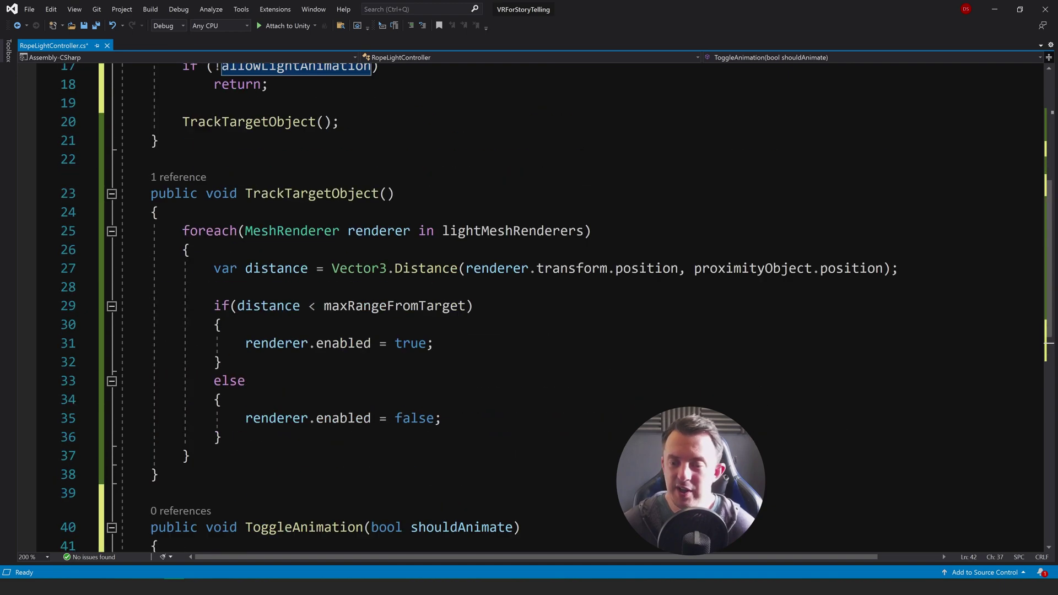
{"action": "key", "text": "ctrl+s"}
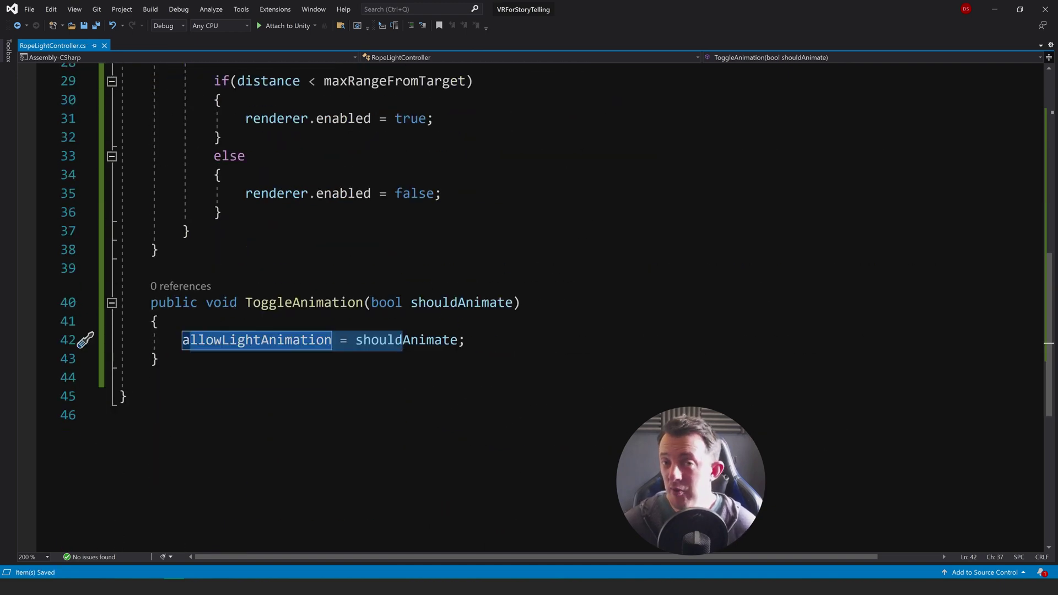
Step: Add an empty public void ToggleAllLights(bool toggleState) method below ToggleAnimation
{"action": "left_click", "coordinate": [151, 377]}
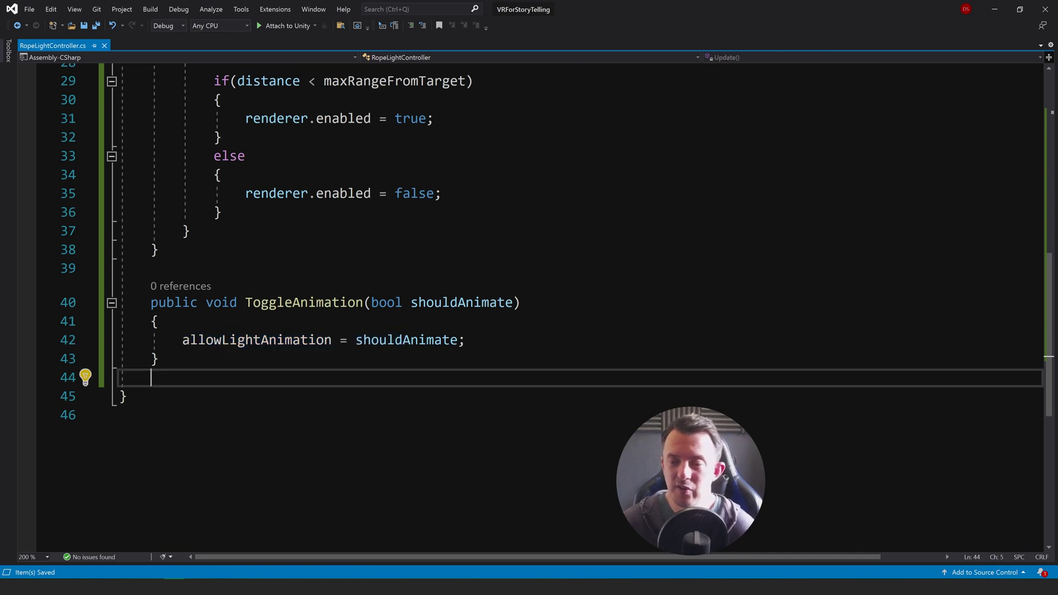
{"action": "key", "text": "Return"}
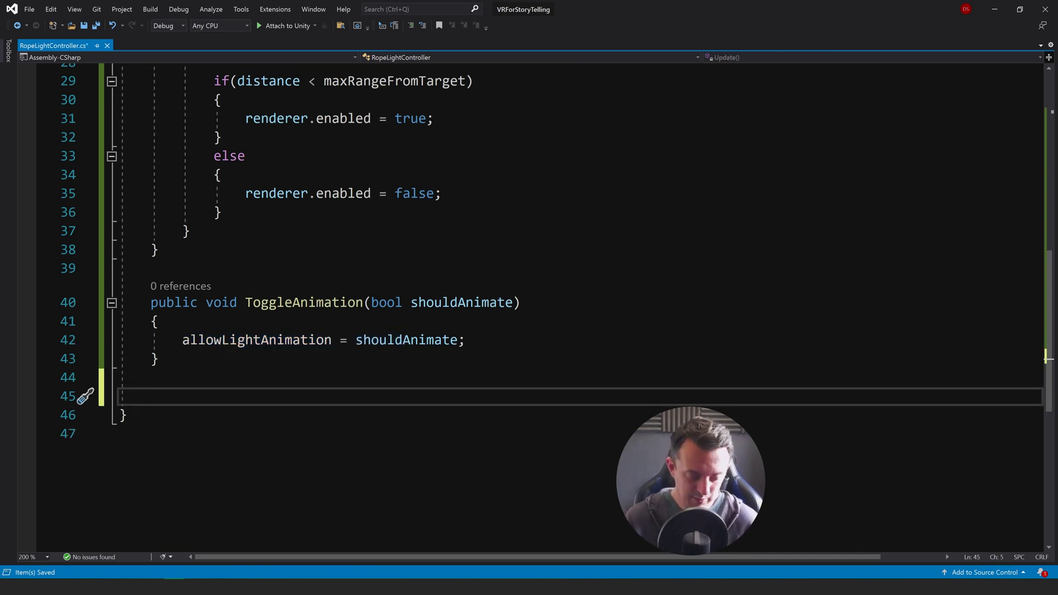
{"action": "type", "text": "public void To"}
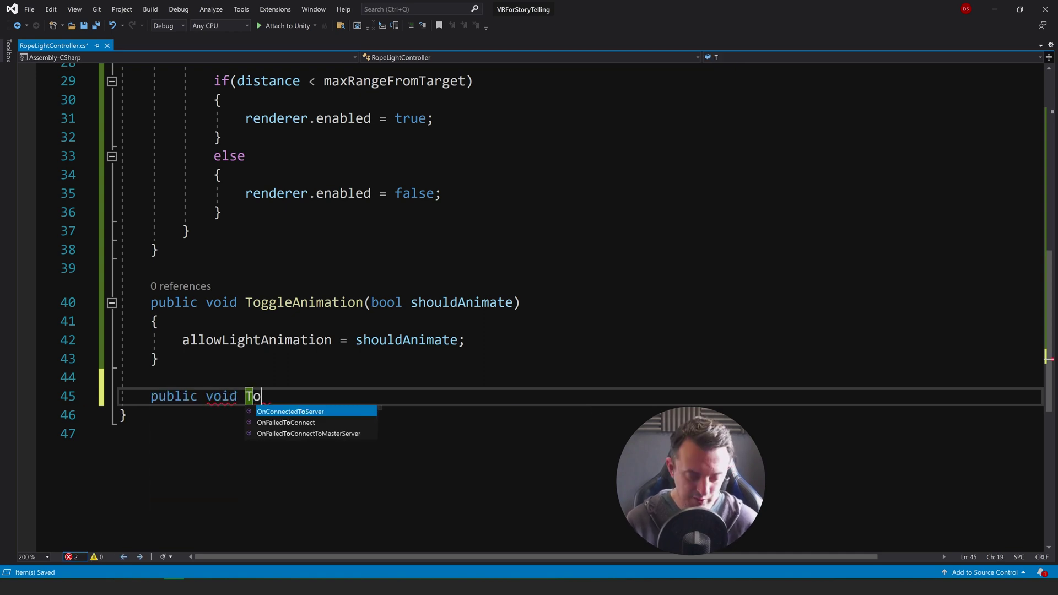
{"action": "type", "text": "ggleAllLight"}
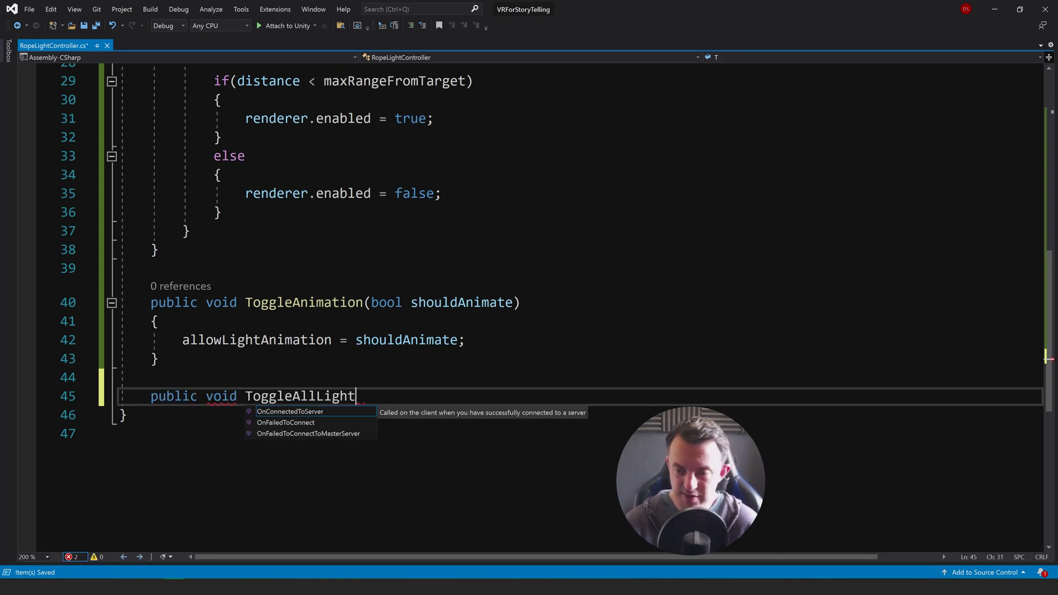
{"action": "type", "text": "s(bool "}
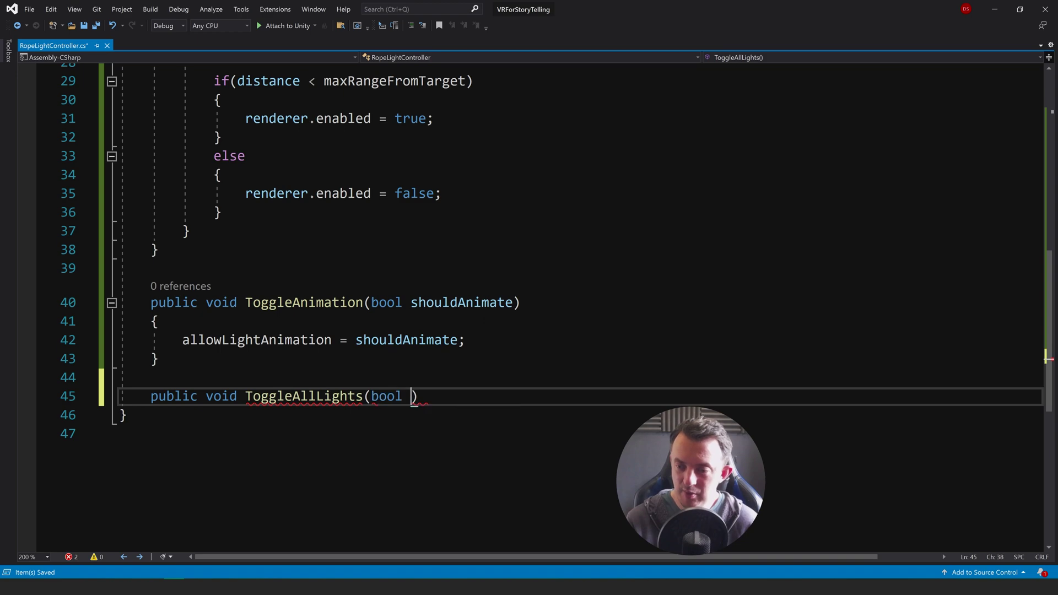
{"action": "type", "text": "toggle"}
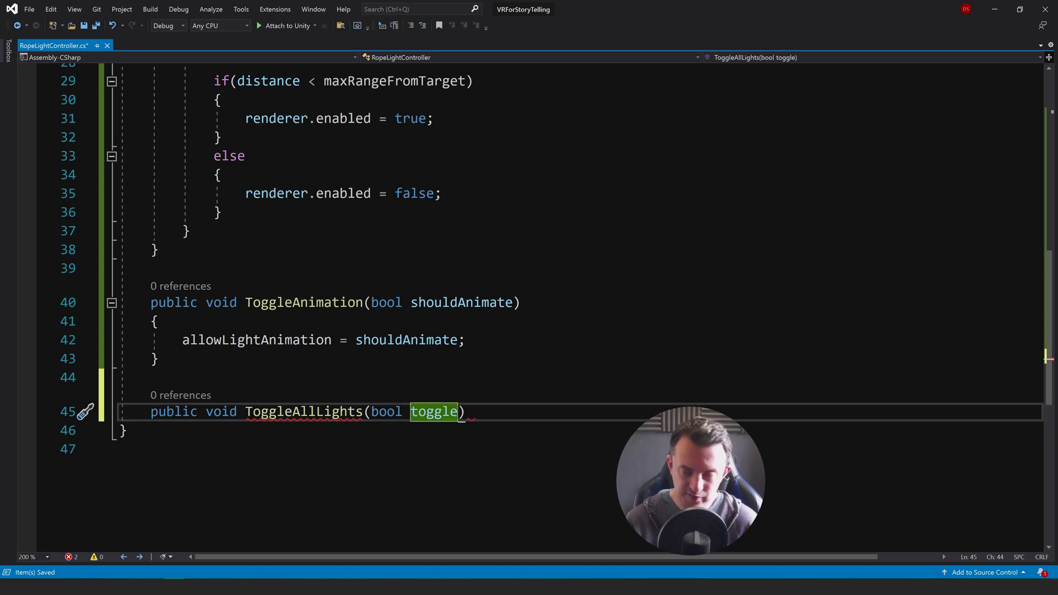
{"action": "type", "text": "State"}
{"action": "key", "text": "End"}
{"action": "key", "text": "Return"}
{"action": "type", "text": "{"}
{"action": "key", "text": "Return"}
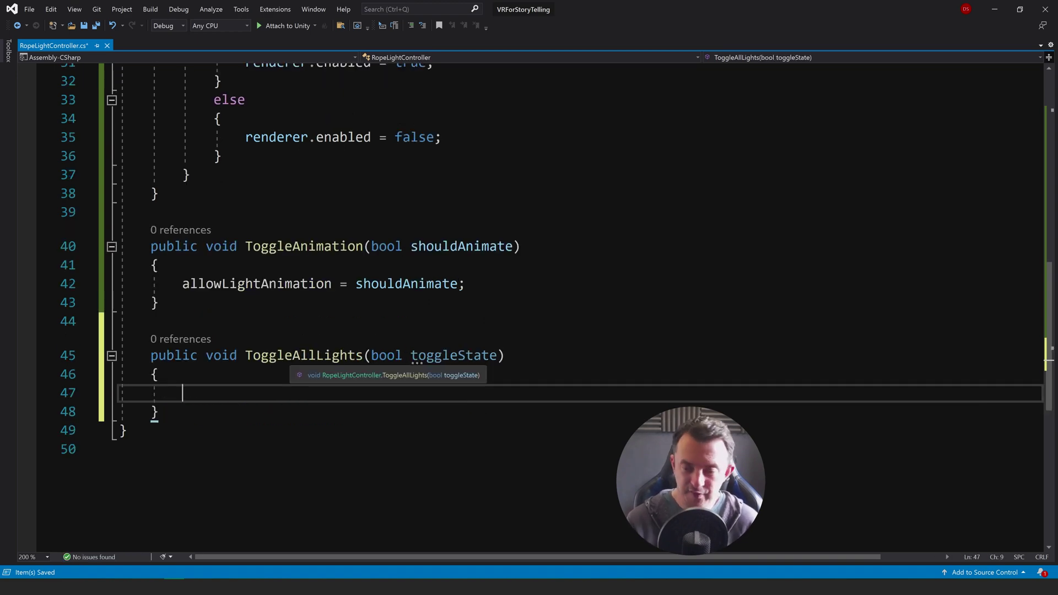
Step: Copy the foreach loop header over lightMeshRenderers from TrackTargetObject into the ToggleAllLights body
{"action": "scroll", "coordinate": [528, 303], "scroll_direction": "up", "scroll_amount": 4}
{"action": "left_click_drag", "start_coordinate": [182, 175], "coordinate": [189, 194]}
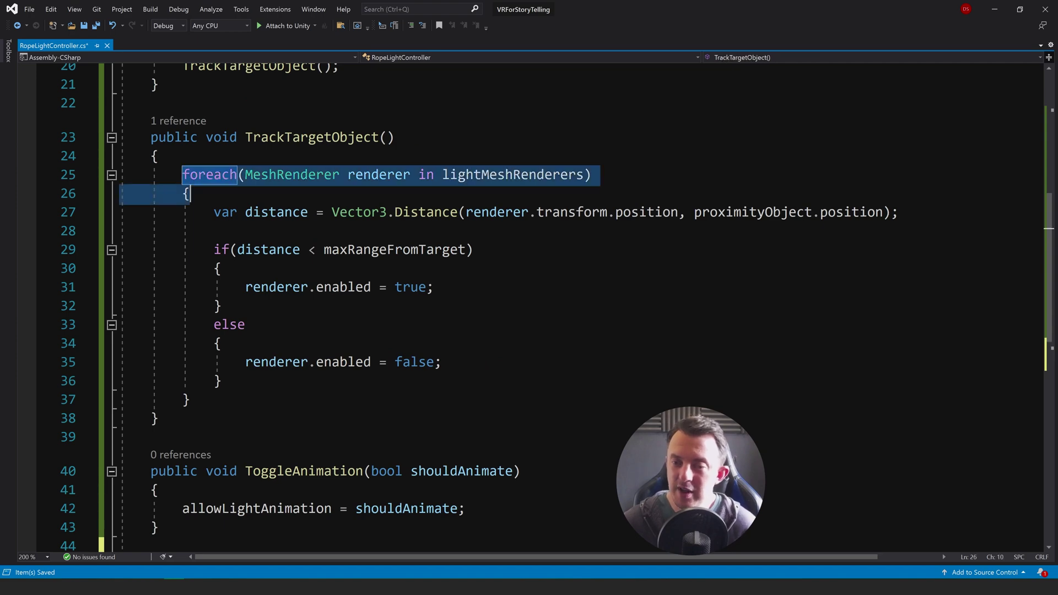
{"action": "key", "text": "ctrl+c"}
{"action": "scroll", "coordinate": [529, 303], "scroll_direction": "down", "scroll_amount": 6}
{"action": "left_click", "coordinate": [182, 281]}
{"action": "key", "text": "ctrl+v"}
{"action": "key", "text": "Return"}
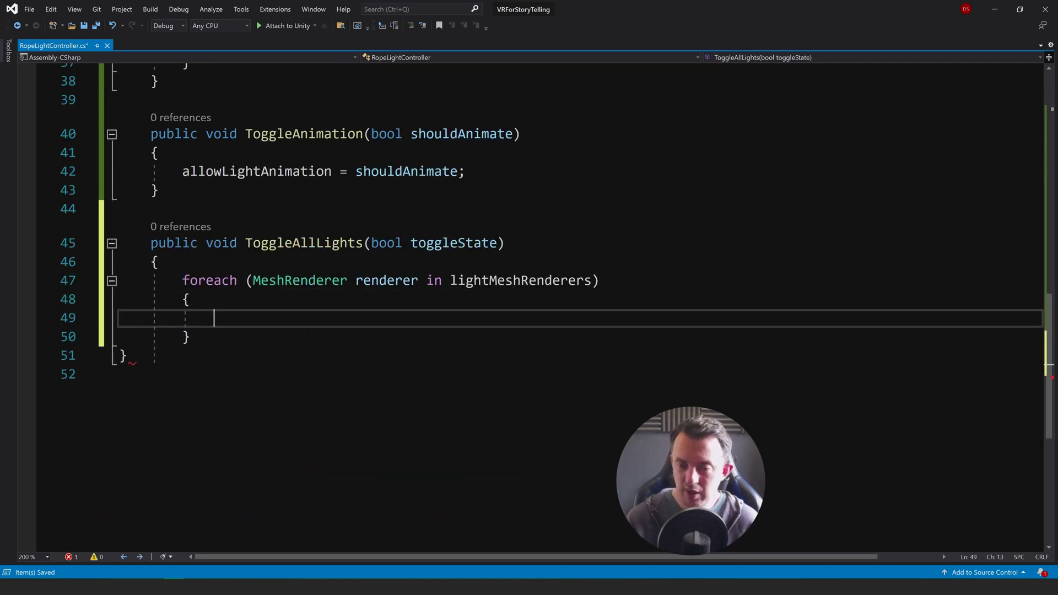
Step: Inside the ToggleAllLights foreach loop, reuse the renderer.enabled assignment and set it to toggleState;
{"action": "scroll", "coordinate": [529, 303], "scroll_direction": "up", "scroll_amount": 6}
{"action": "scroll", "coordinate": [244, 342], "scroll_direction": "up", "scroll_amount": 1}
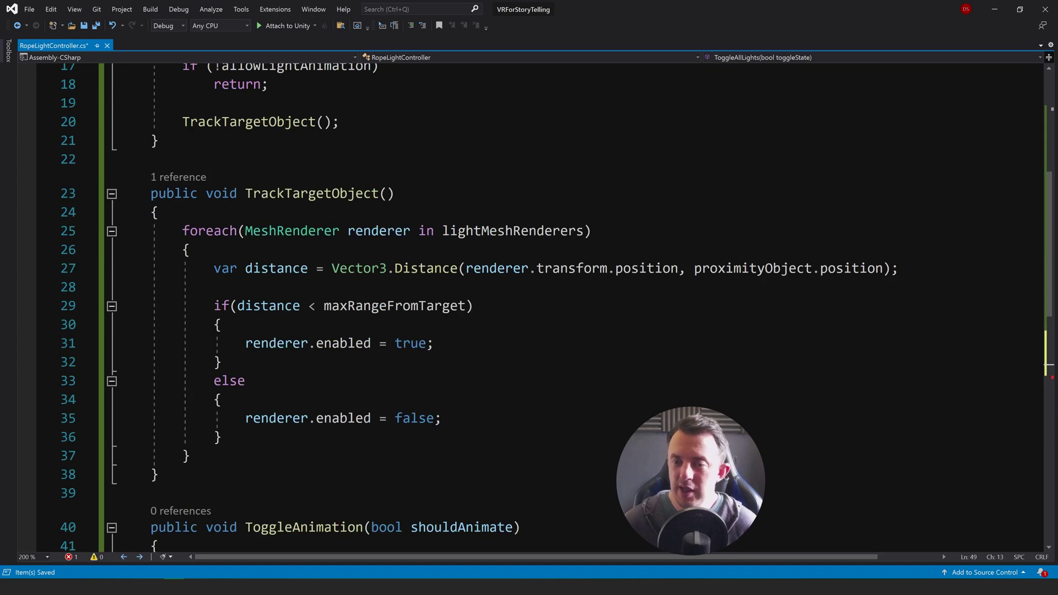
{"action": "left_click_drag", "start_coordinate": [245, 342], "coordinate": [435, 342]}
{"action": "scroll", "coordinate": [84, 341], "scroll_direction": "down", "scroll_amount": 2}
{"action": "scroll", "coordinate": [529, 303], "scroll_direction": "down", "scroll_amount": 4}
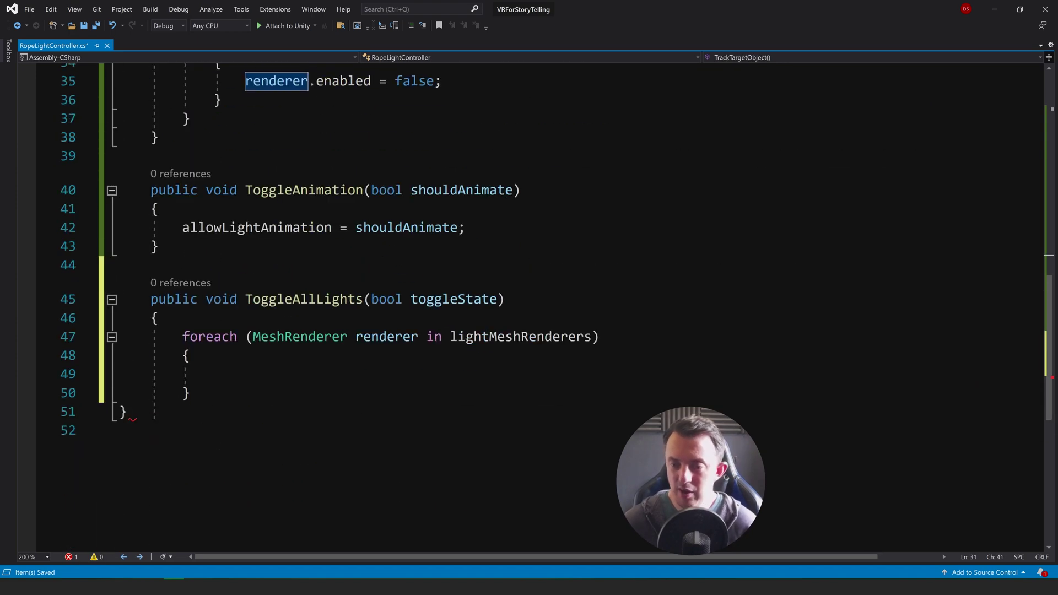
{"action": "left_click", "coordinate": [214, 374]}
{"action": "key", "text": "ctrl+v"}
{"action": "left_click_drag", "start_coordinate": [402, 374], "coordinate": [364, 374]}
{"action": "key", "text": "BackSpace"}
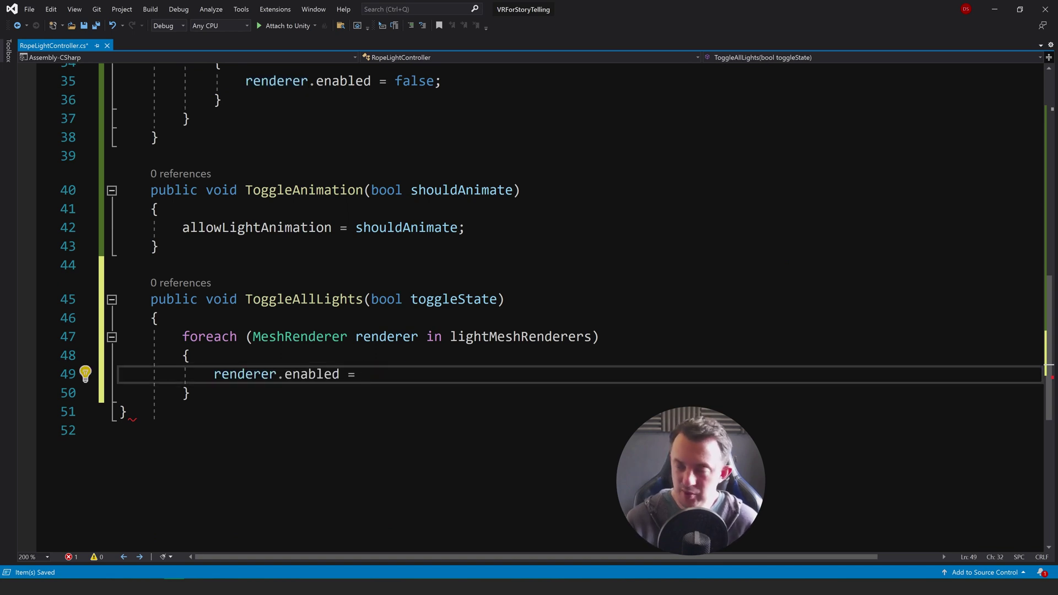
{"action": "type", "text": "toggleState;"}
Step: Add the missing closing brace for ToggleAllLights below its foreach loop and save the script
{"action": "left_click", "coordinate": [151, 430]}
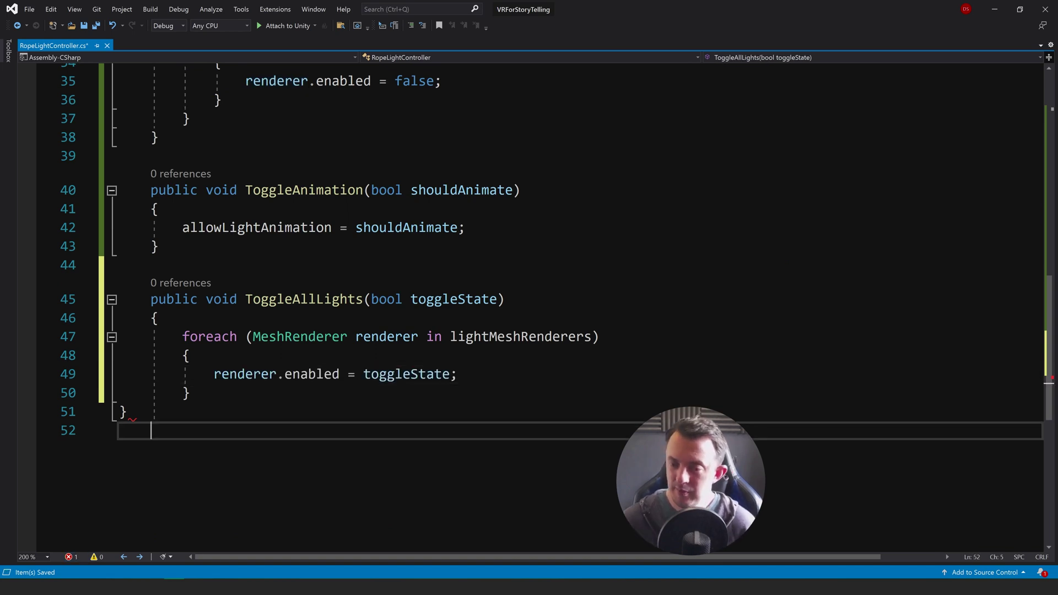
{"action": "key", "text": "Up"}
{"action": "key", "text": "Up"}
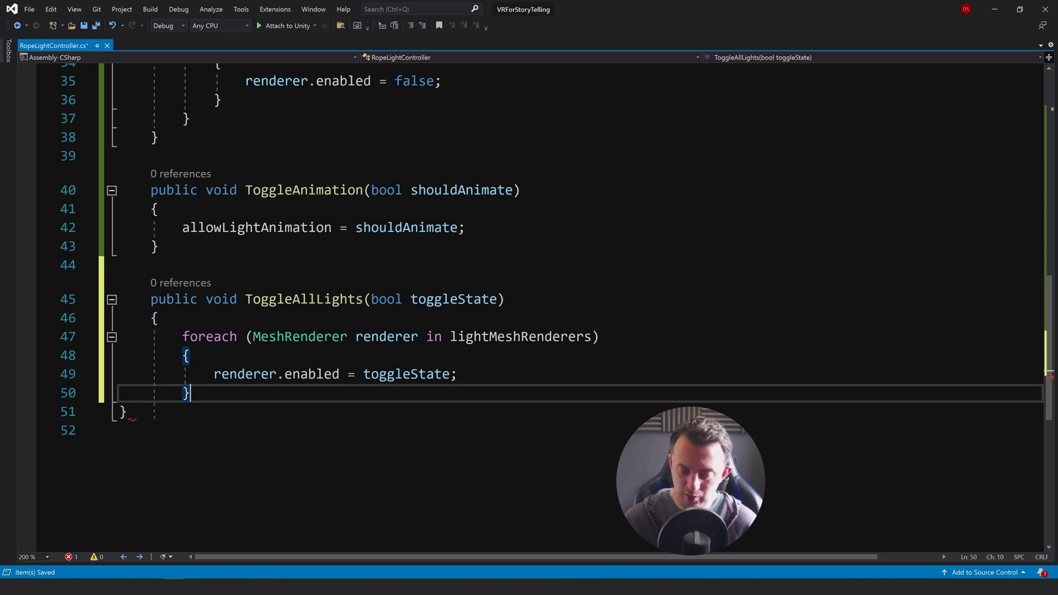
{"action": "key", "text": "Return"}
{"action": "type", "text": "}"}
{"action": "left_click", "coordinate": [120, 449]}
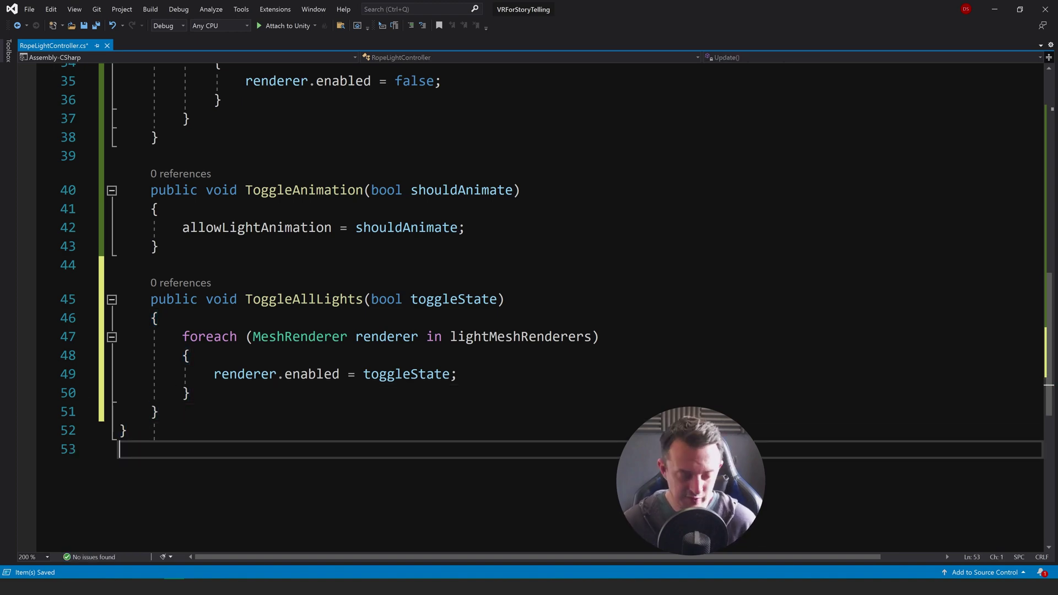
{"action": "key", "text": "ctrl+s"}
Step: Switch to Unity, select RopeLightController in the scene and run the scene
{"action": "key", "text": "alt+Tab"}
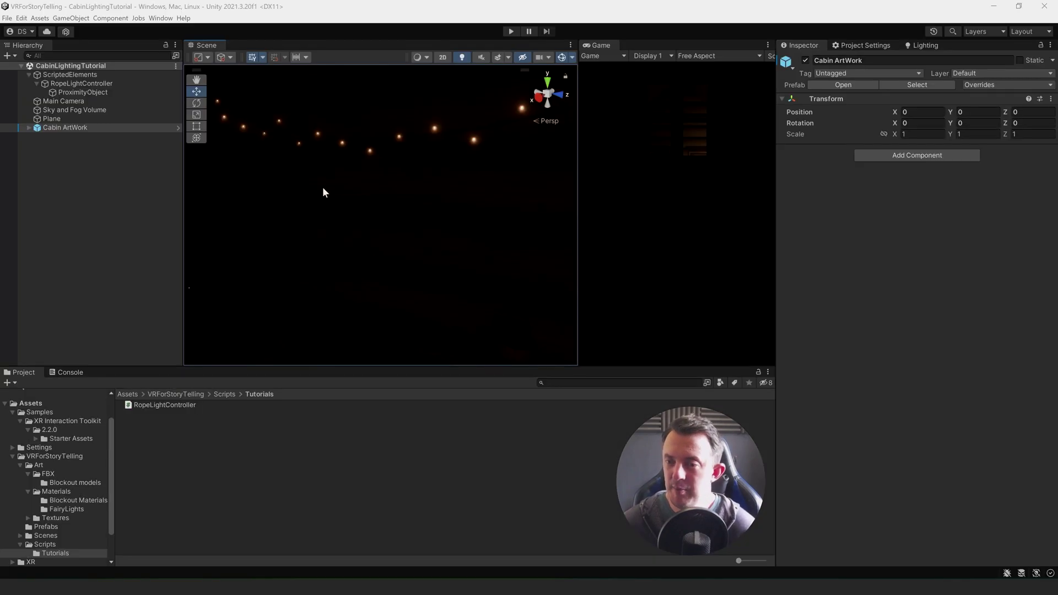
{"action": "left_click", "coordinate": [63, 87]}
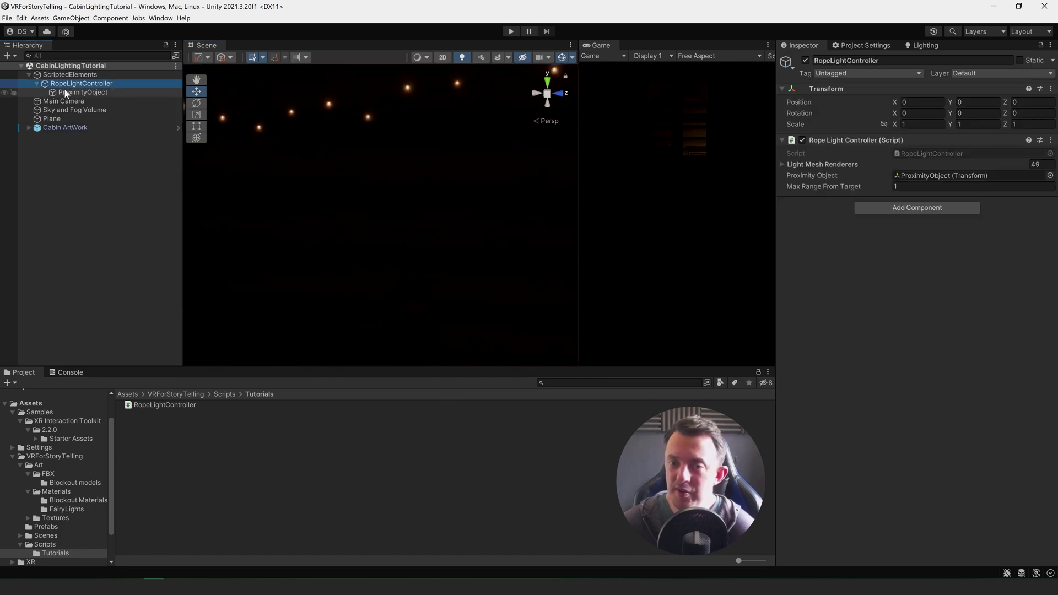
{"action": "scroll", "coordinate": [419, 230], "scroll_direction": "down", "scroll_amount": 5}
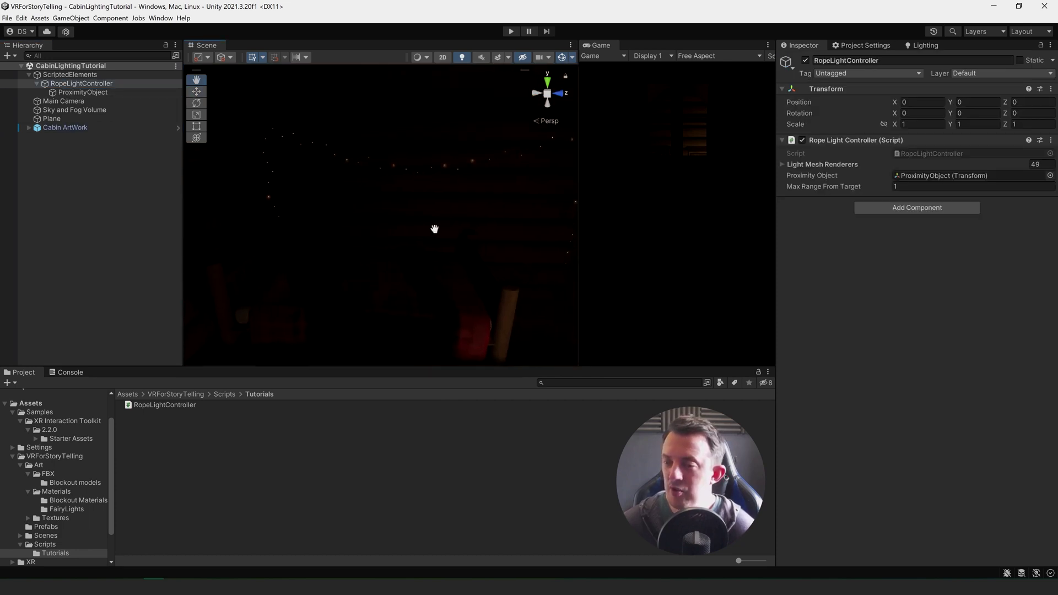
{"action": "left_click", "coordinate": [510, 31]}
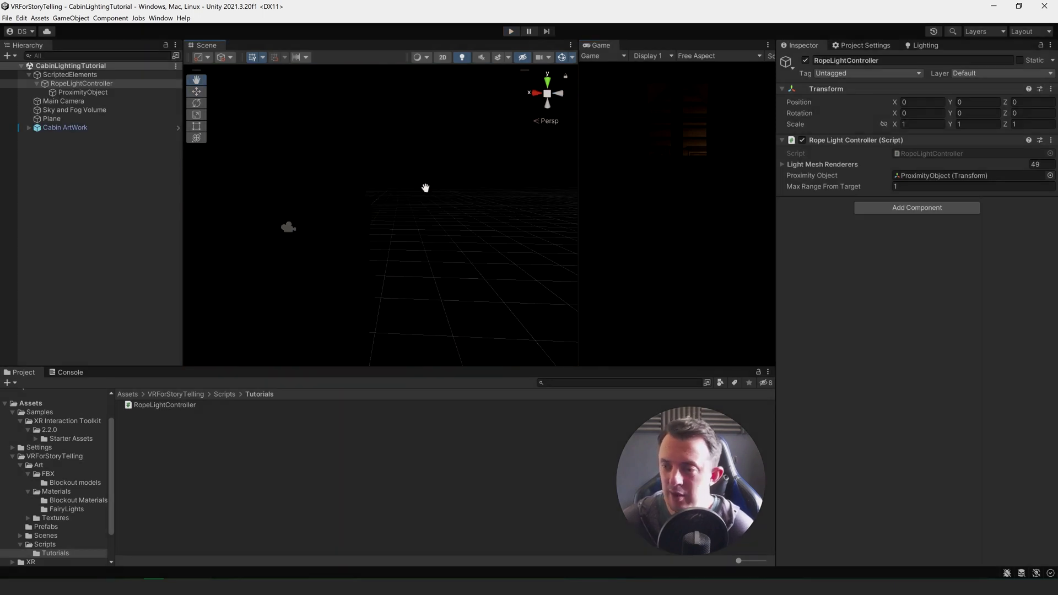
Step: Select the Point Light inside the table lamp's glass and disable it
{"action": "middle_click_drag", "start_coordinate": [425, 187], "coordinate": [463, 196]}
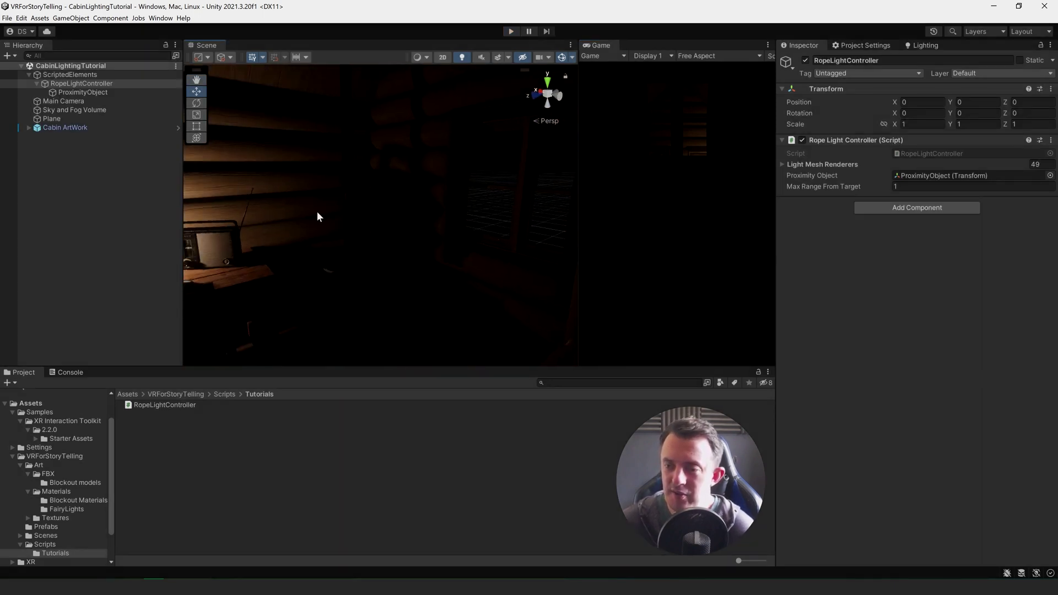
{"action": "right_click_drag", "start_coordinate": [317, 216], "coordinate": [266, 189]}
{"action": "left_click", "coordinate": [273, 225]}
{"action": "left_click", "coordinate": [271, 227]}
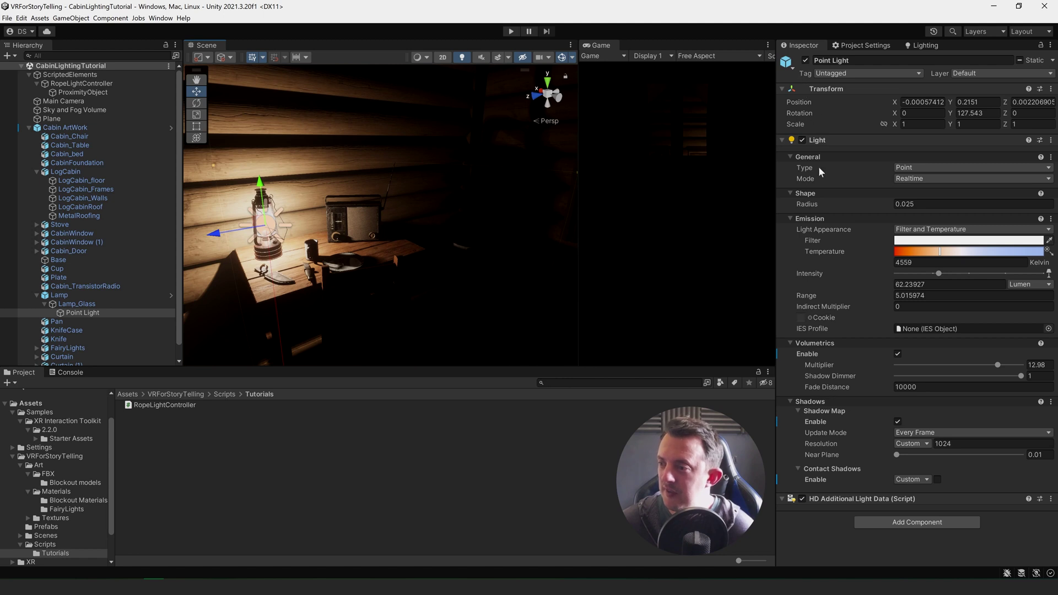
{"action": "left_click", "coordinate": [805, 60]}
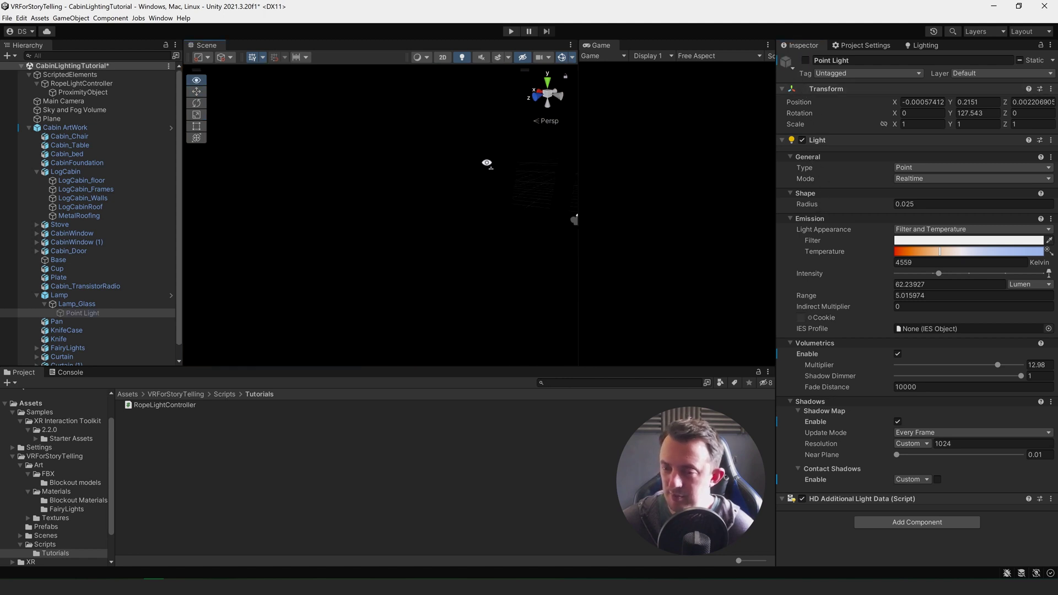
Step: Create a new Point Light in the scene and move it along the X axis to 1.19
{"action": "right_click_drag", "start_coordinate": [484, 166], "coordinate": [424, 188]}
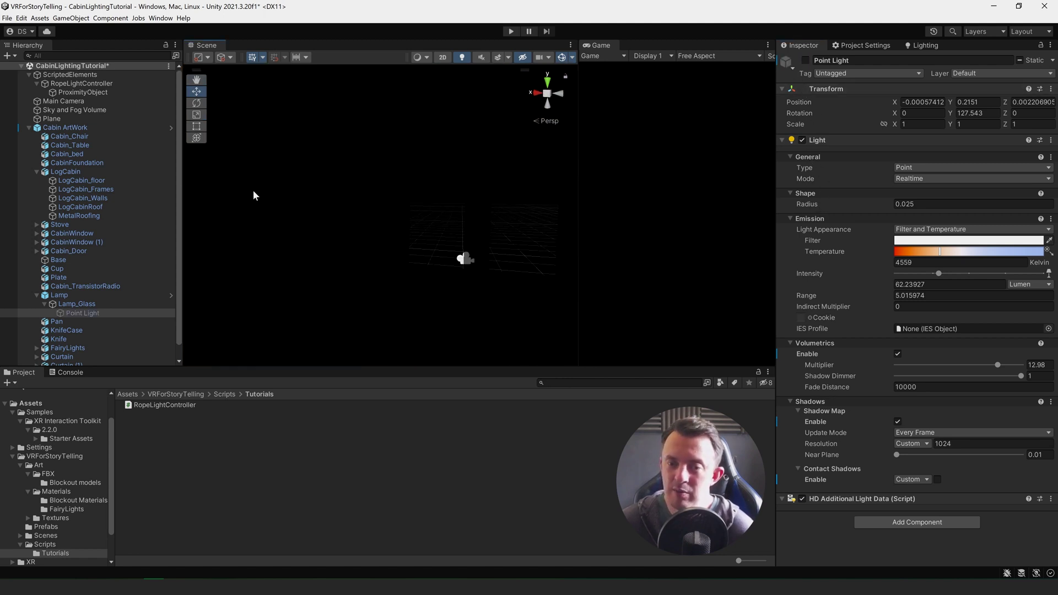
{"action": "left_click", "coordinate": [28, 127]}
{"action": "right_click", "coordinate": [66, 210]}
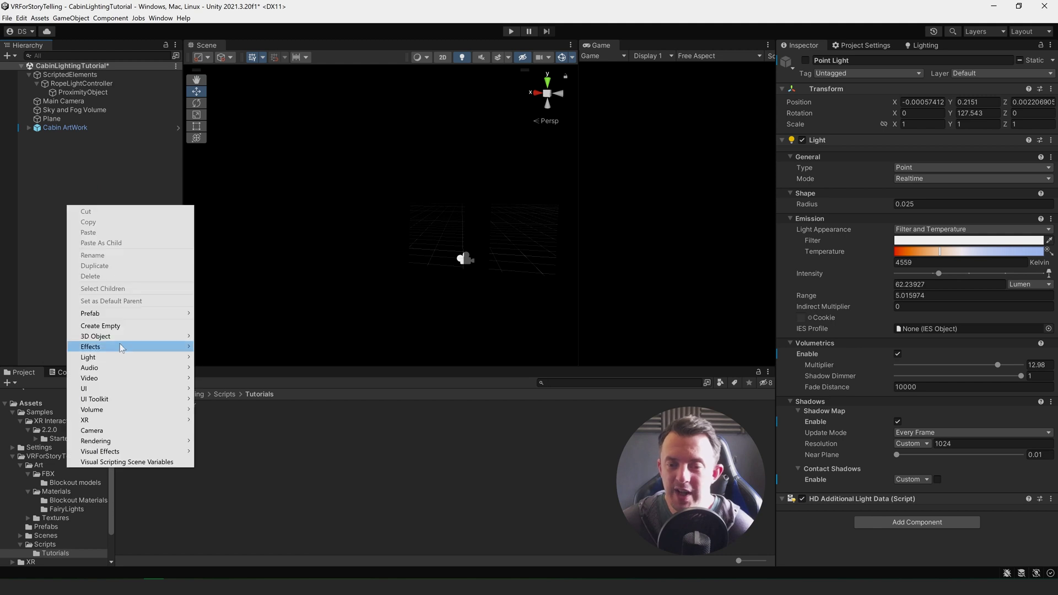
{"action": "mouse_move", "coordinate": [122, 358]}
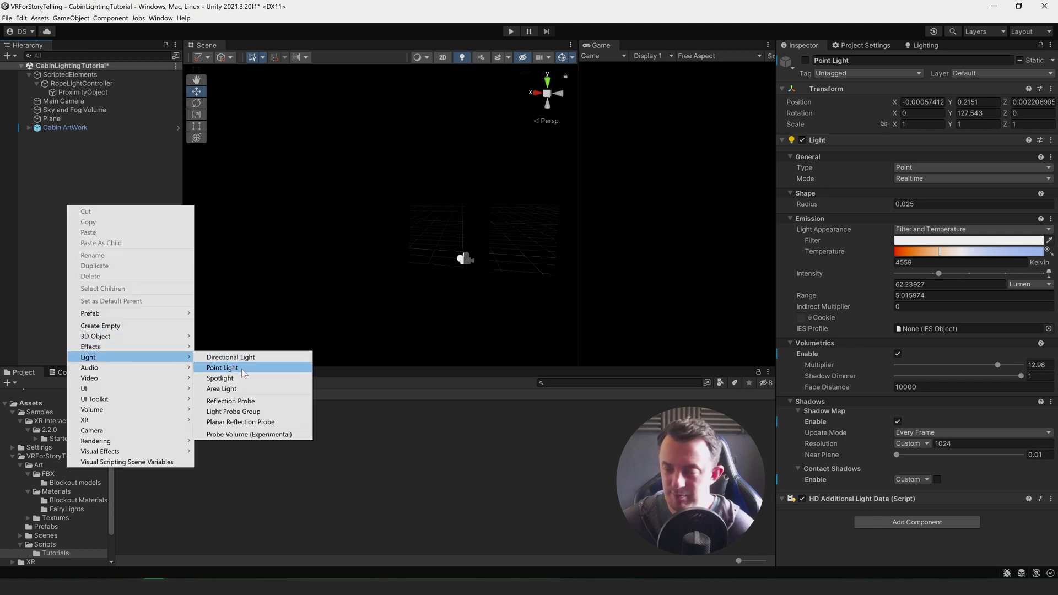
{"action": "left_click", "coordinate": [241, 368]}
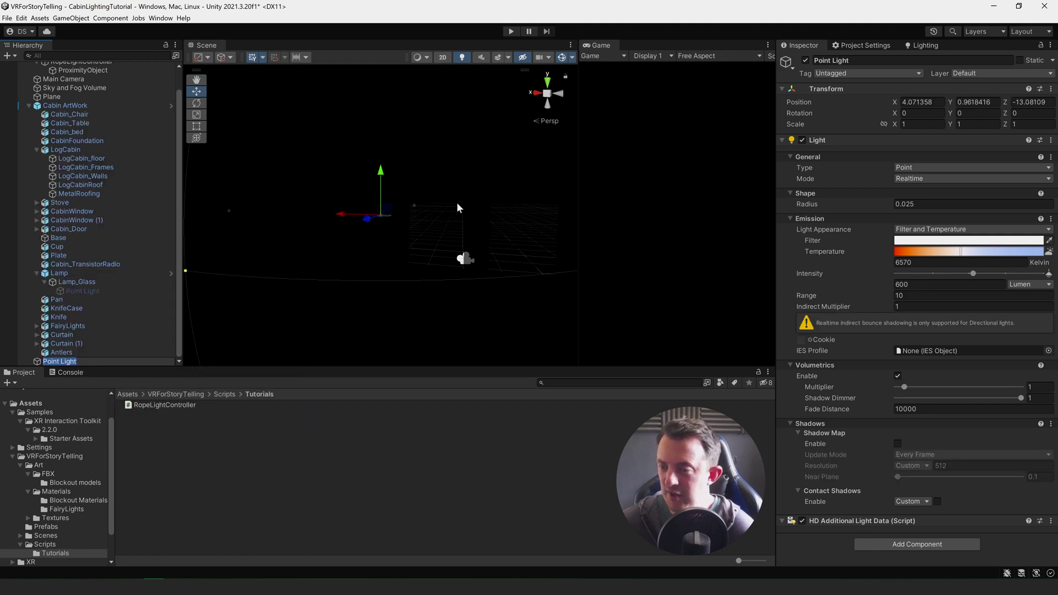
{"action": "left_click_drag", "start_coordinate": [340, 218], "coordinate": [399, 216]}
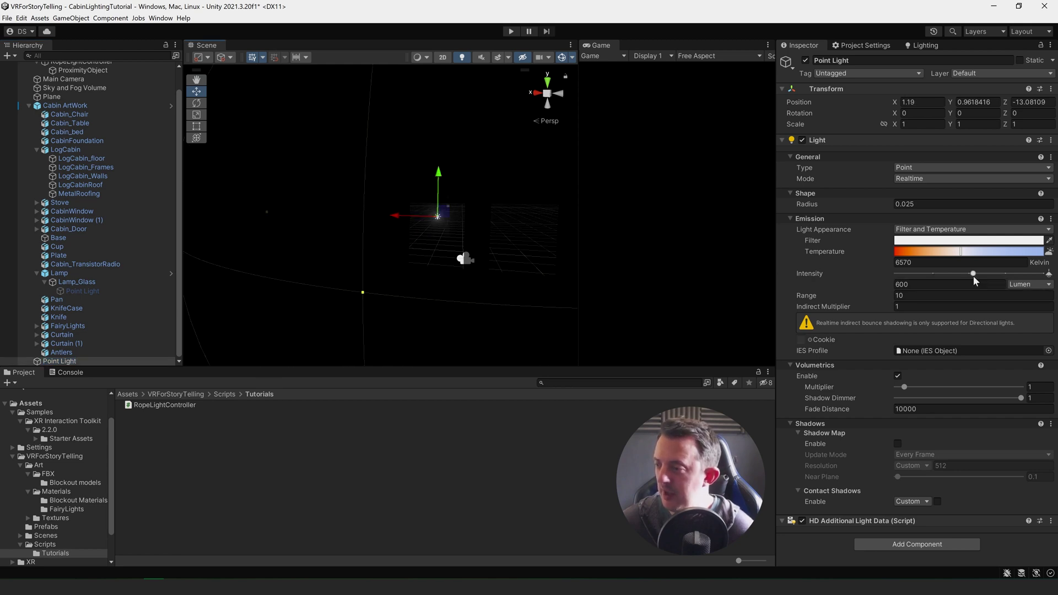
Step: Raise the new point light's intensity to about 14946 lumen and its temperature to 20000 Kelvin, repositioning it near the cabin window
{"action": "left_click_drag", "start_coordinate": [972, 274], "coordinate": [1030, 252]}
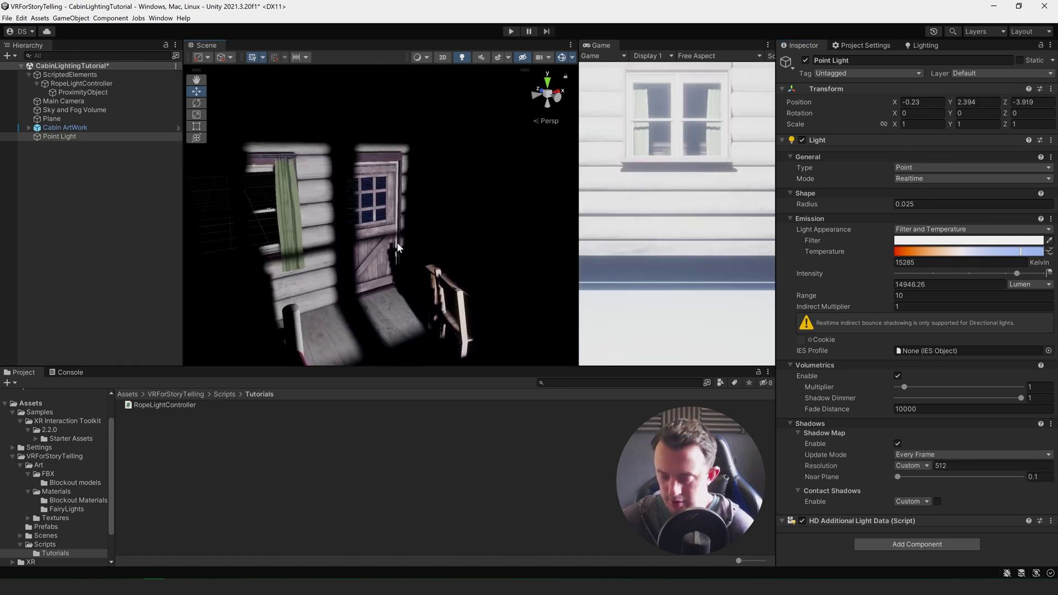
{"action": "right_click_drag", "start_coordinate": [396, 242], "coordinate": [263, 255]}
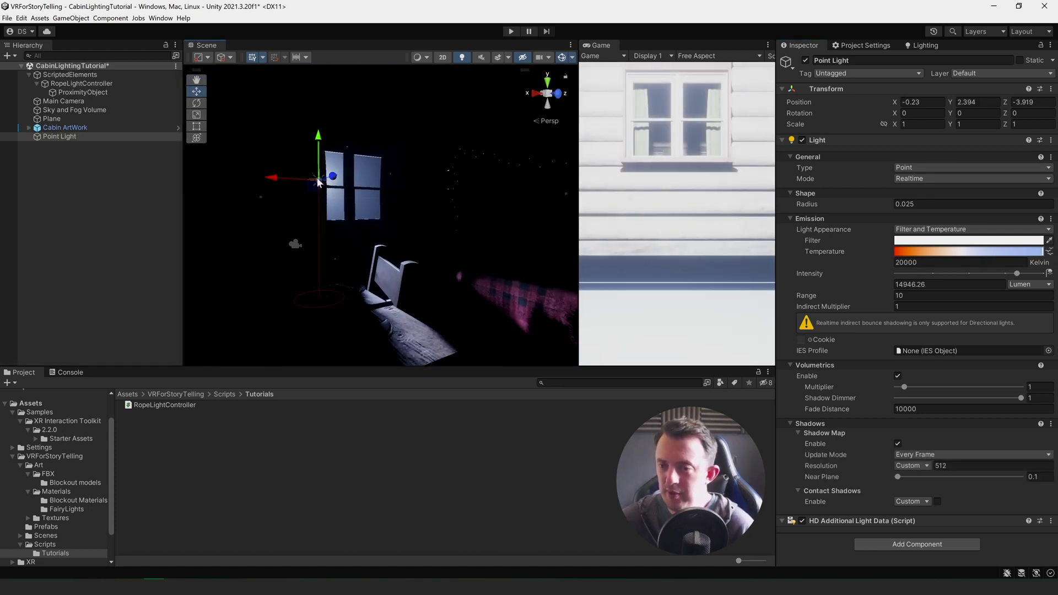
{"action": "left_click_drag", "start_coordinate": [315, 188], "coordinate": [416, 112]}
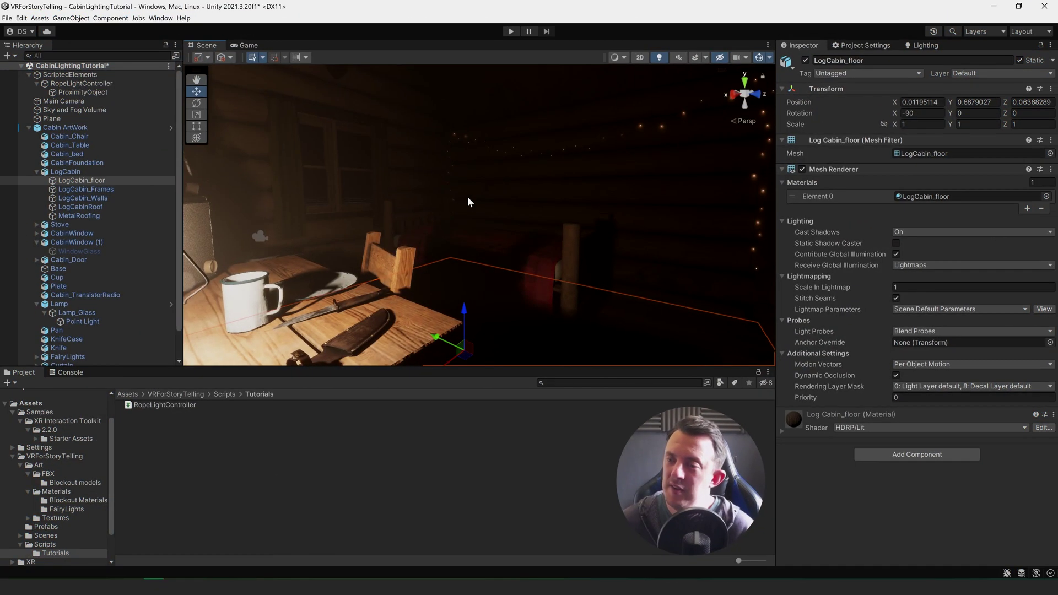
Step: Select the Point Light inside the lamp on the cabin table
{"action": "right_click_drag", "start_coordinate": [466, 196], "coordinate": [325, 151]}
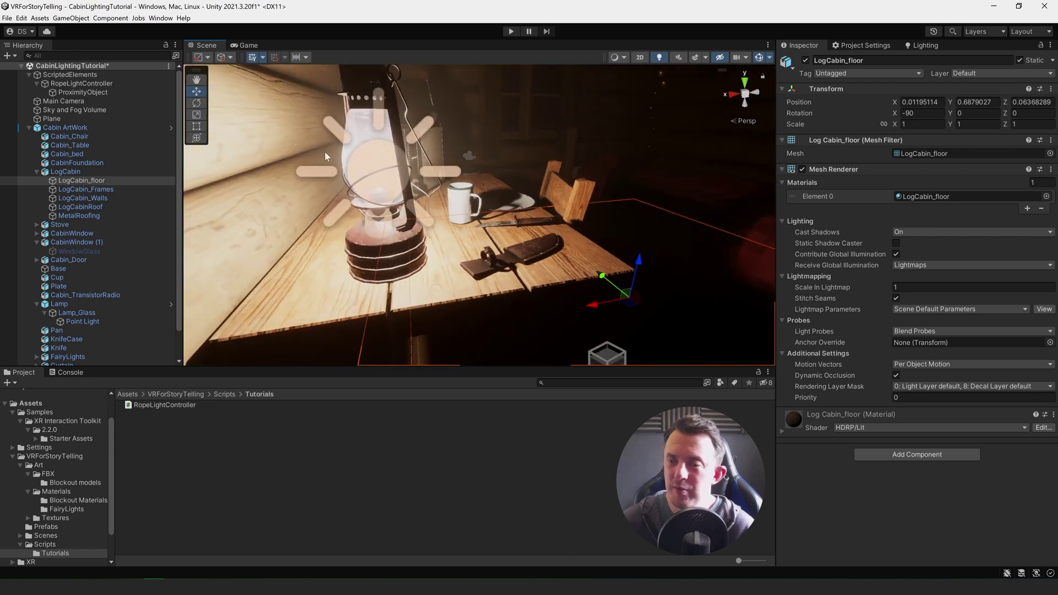
{"action": "left_click", "coordinate": [319, 171]}
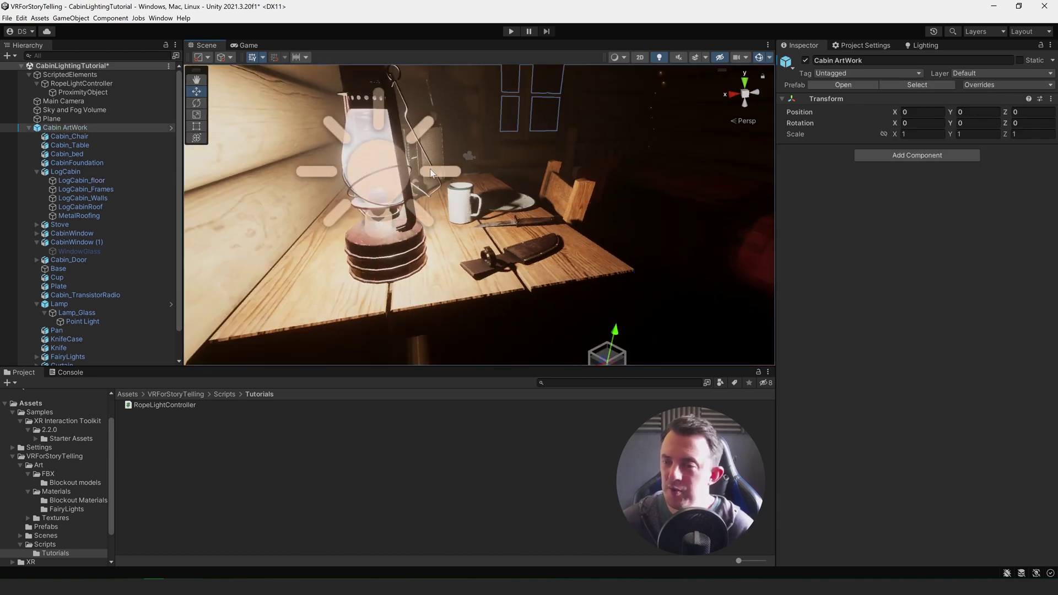
{"action": "right_click_drag", "start_coordinate": [429, 168], "coordinate": [476, 259]}
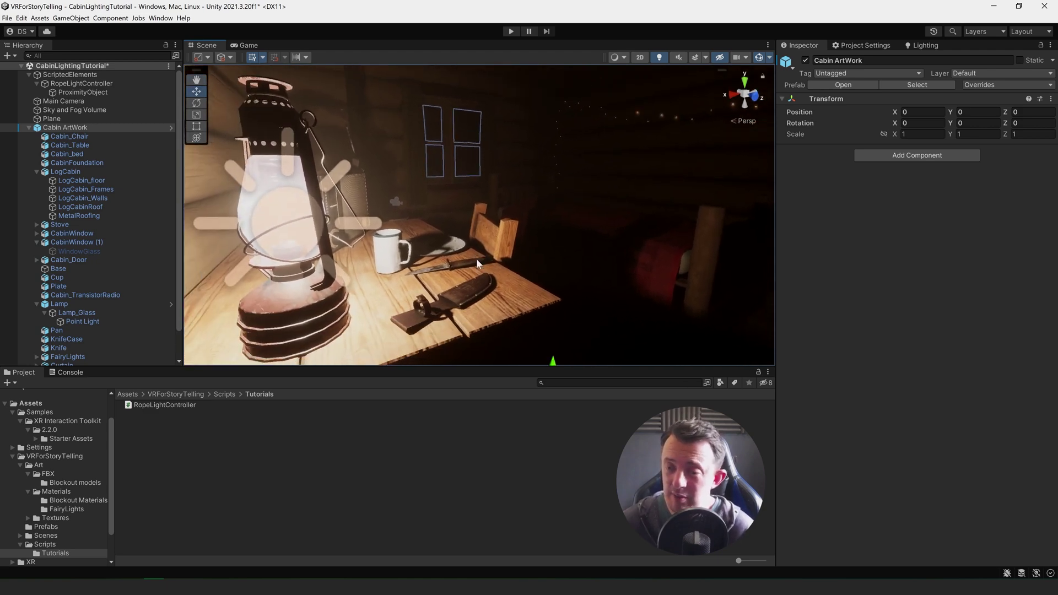
{"action": "left_click", "coordinate": [286, 222]}
Step: Open the project's Quality settings and select the HDRP High Fidelity render pipeline asset assigned to the active quality level
{"action": "left_click", "coordinate": [868, 46]}
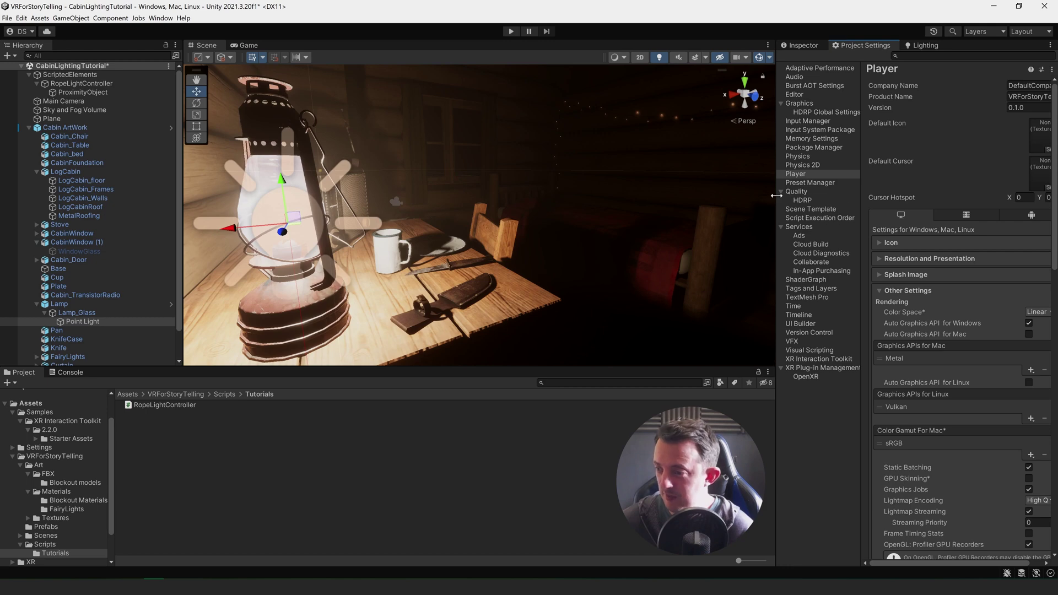
{"action": "left_click", "coordinate": [809, 197]}
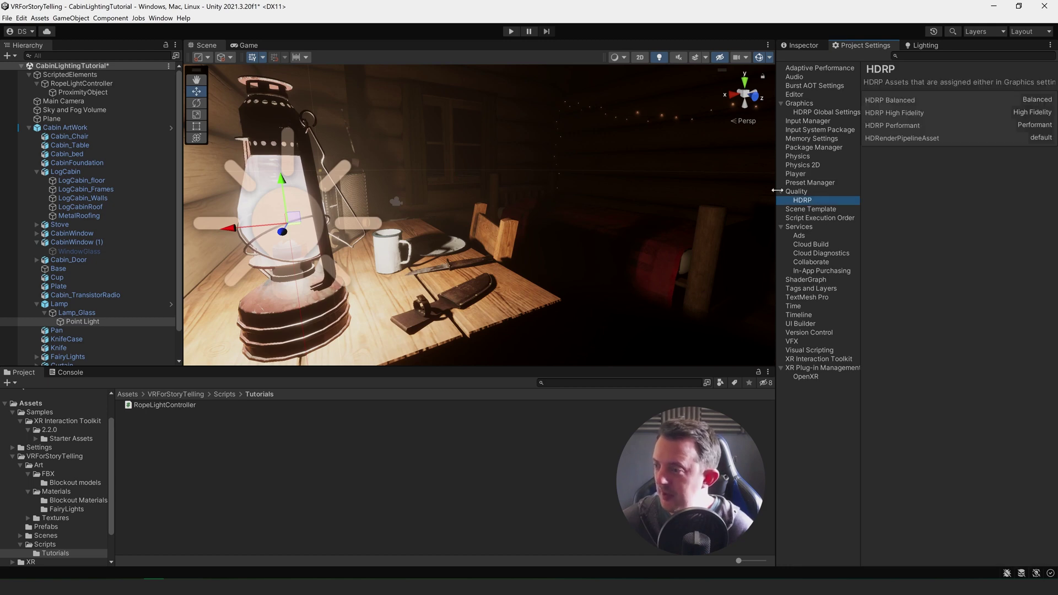
{"action": "left_click", "coordinate": [784, 192]}
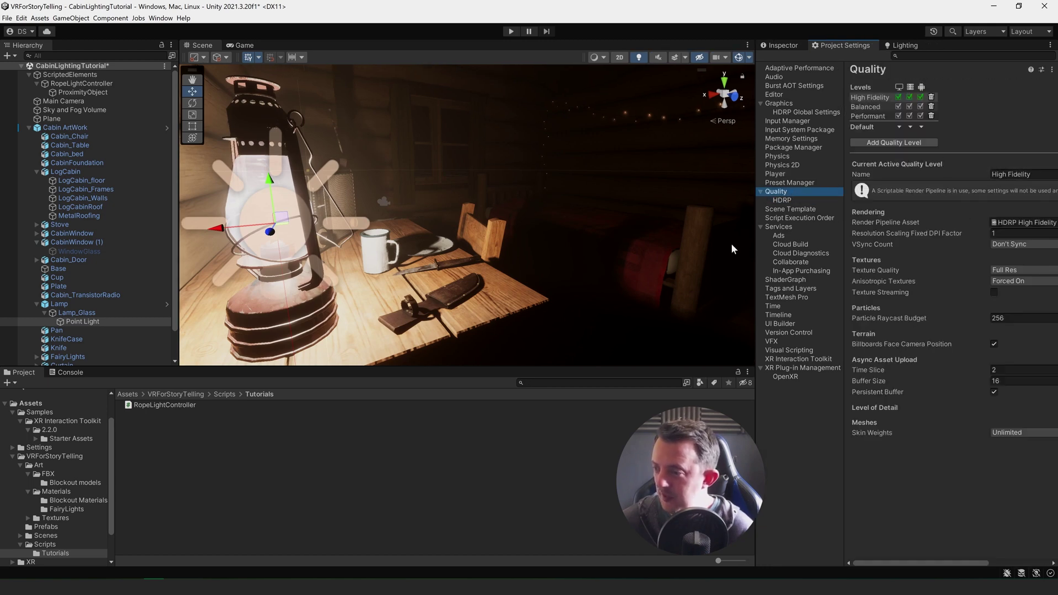
{"action": "left_click_drag", "start_coordinate": [757, 247], "coordinate": [713, 246]}
{"action": "left_click", "coordinate": [981, 226]}
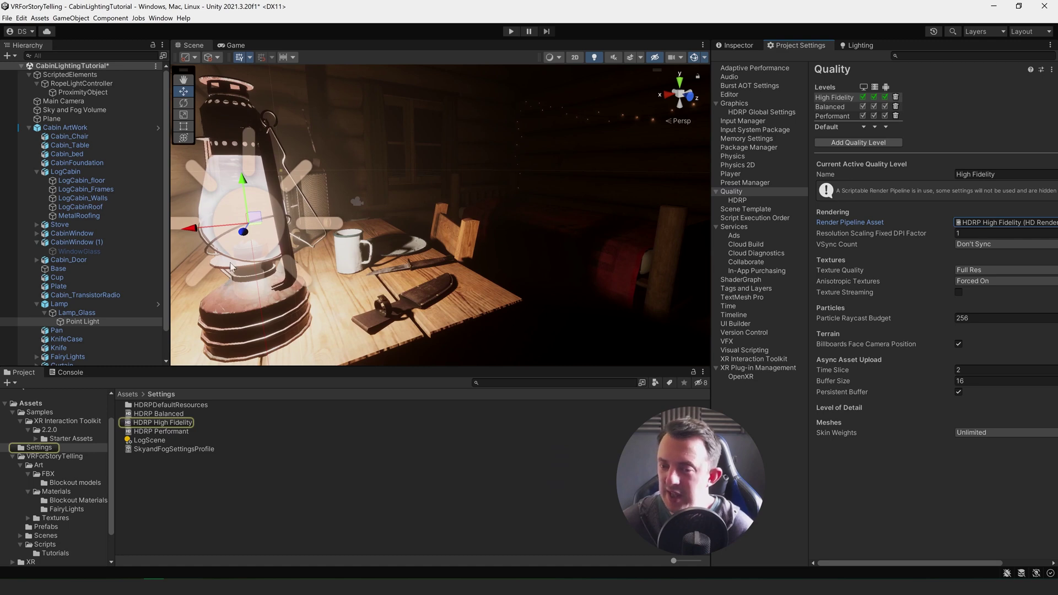
{"action": "left_click", "coordinate": [186, 422]}
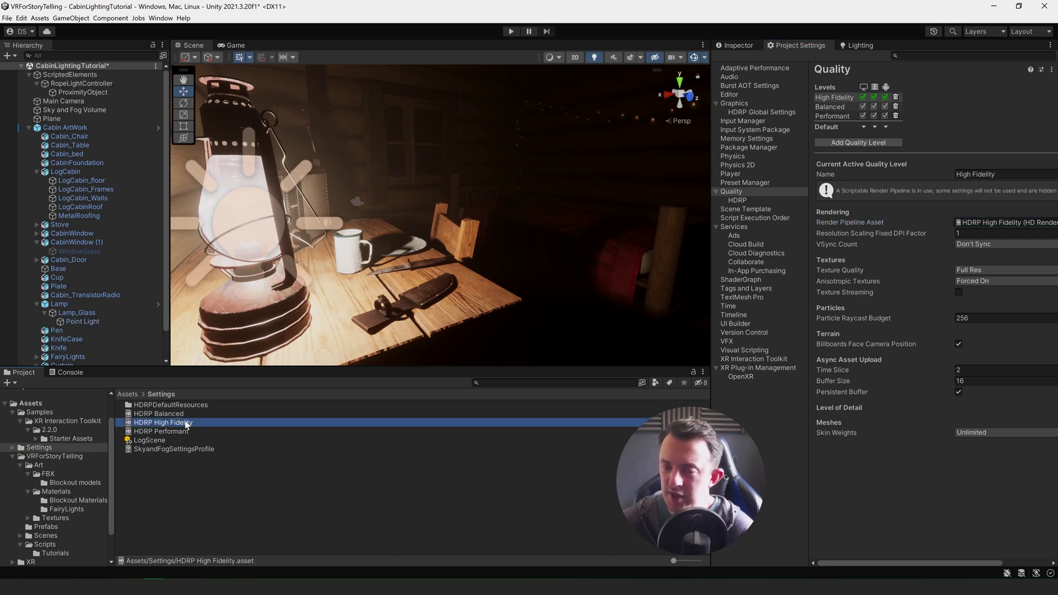
Step: Examine the HDRP High Fidelity asset's rendering, decal, volumetric fog and reflection settings
{"action": "left_click", "coordinate": [738, 45]}
{"action": "scroll", "coordinate": [881, 162], "scroll_direction": "down", "scroll_amount": 5}
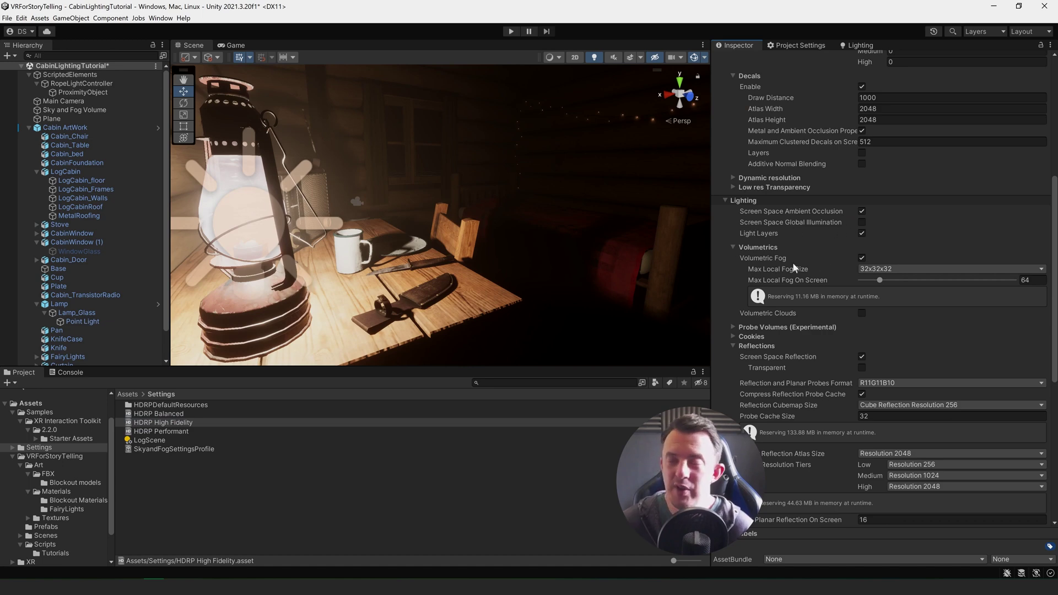
{"action": "scroll", "coordinate": [794, 267], "scroll_direction": "down", "scroll_amount": 1}
{"action": "scroll", "coordinate": [794, 263], "scroll_direction": "up", "scroll_amount": 5}
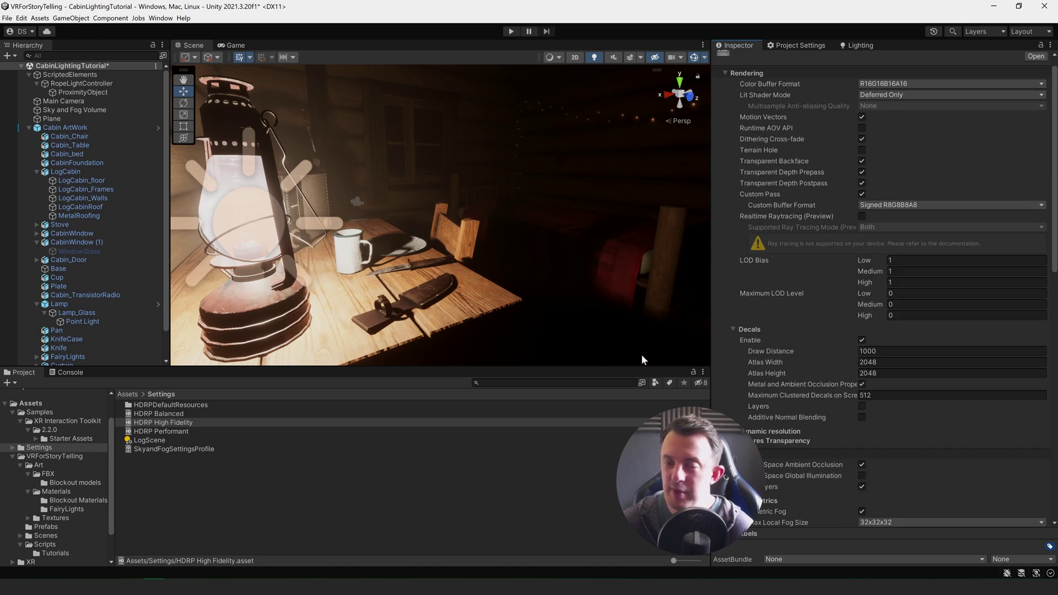
Step: Collapse the Cabin ArtWork hierarchy, clear the selection and view the lamp-lit cabin interior
{"action": "left_click", "coordinate": [28, 128]}
{"action": "left_click", "coordinate": [86, 193]}
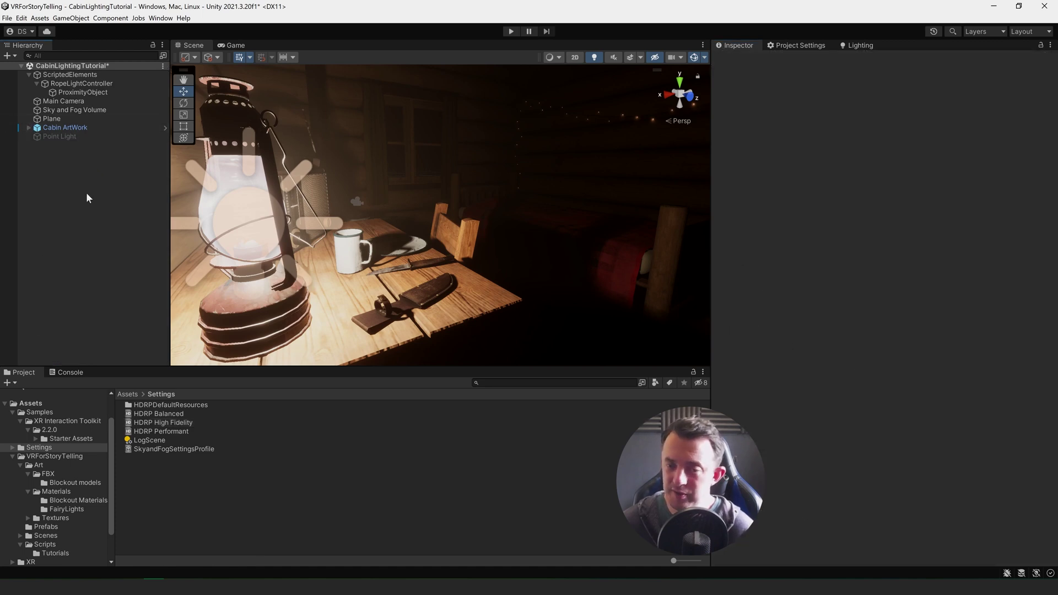
{"action": "right_click_drag", "start_coordinate": [447, 218], "coordinate": [521, 301]}
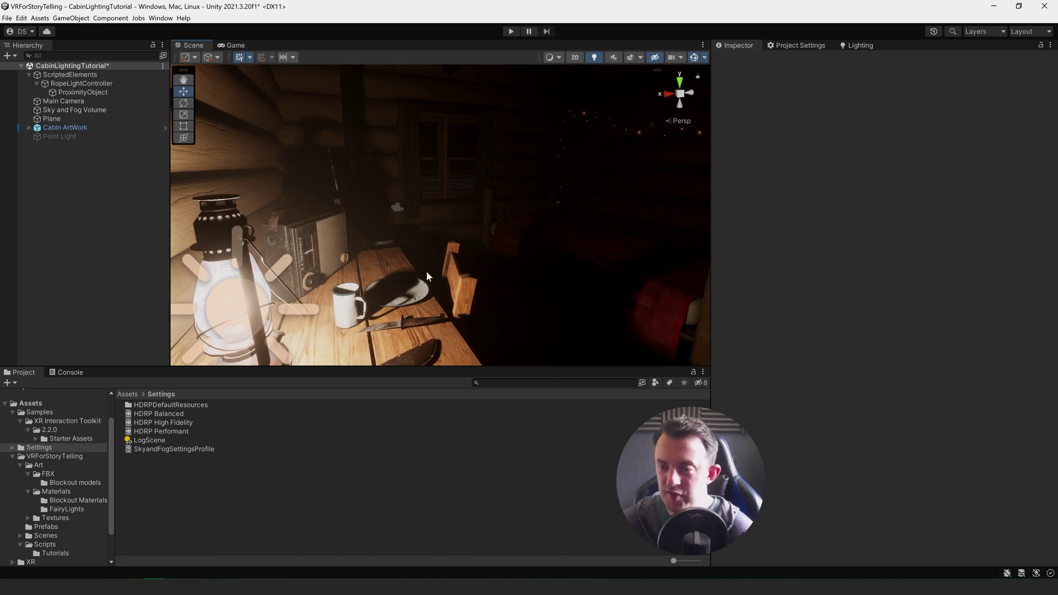
Step: Add the CabinBasic prefab to the scene and deactivate the Cabin ArtWork object
{"action": "mouse_move", "coordinate": [428, 275]}
{"action": "right_mouse_down"}
{"action": "mouse_move", "coordinate": [449, 245]}
{"action": "mouse_move", "coordinate": [441, 242]}
{"action": "mouse_move", "coordinate": [435, 273]}
{"action": "right_mouse_up"}
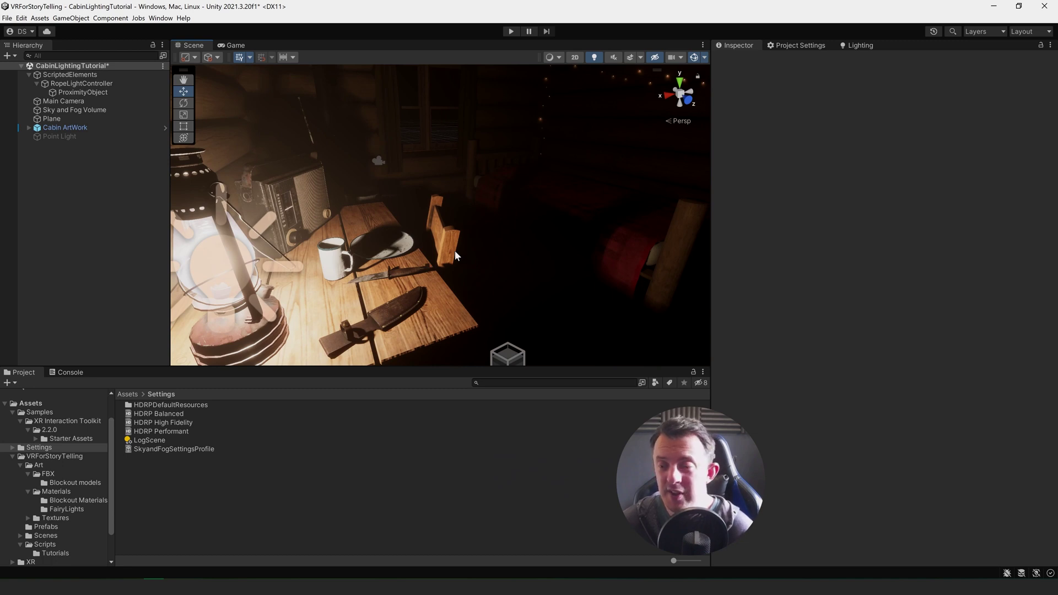
{"action": "right_click_drag", "start_coordinate": [441, 272], "coordinate": [461, 248]}
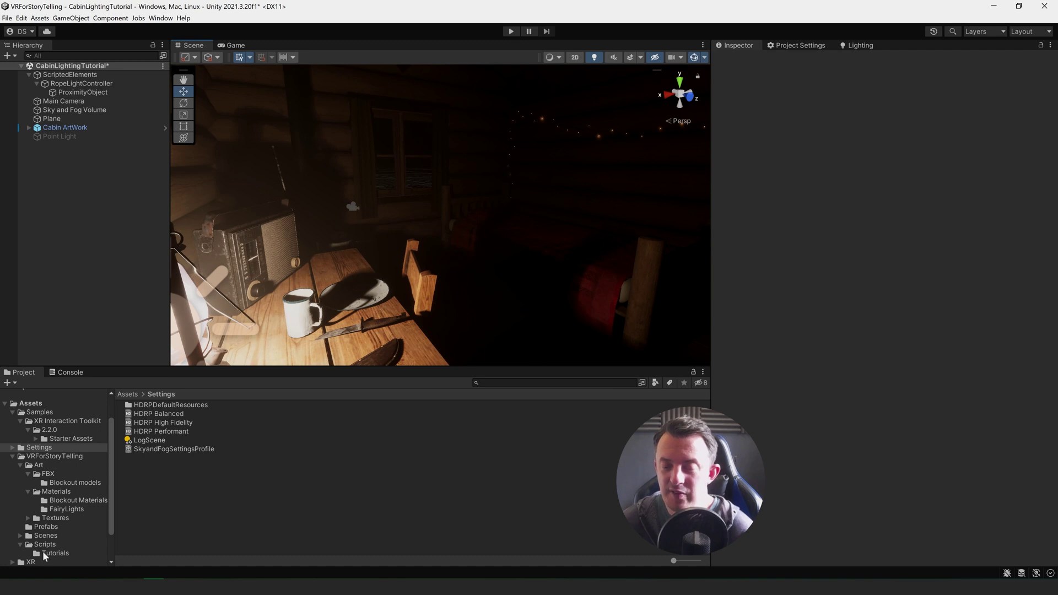
{"action": "left_click", "coordinate": [46, 527]}
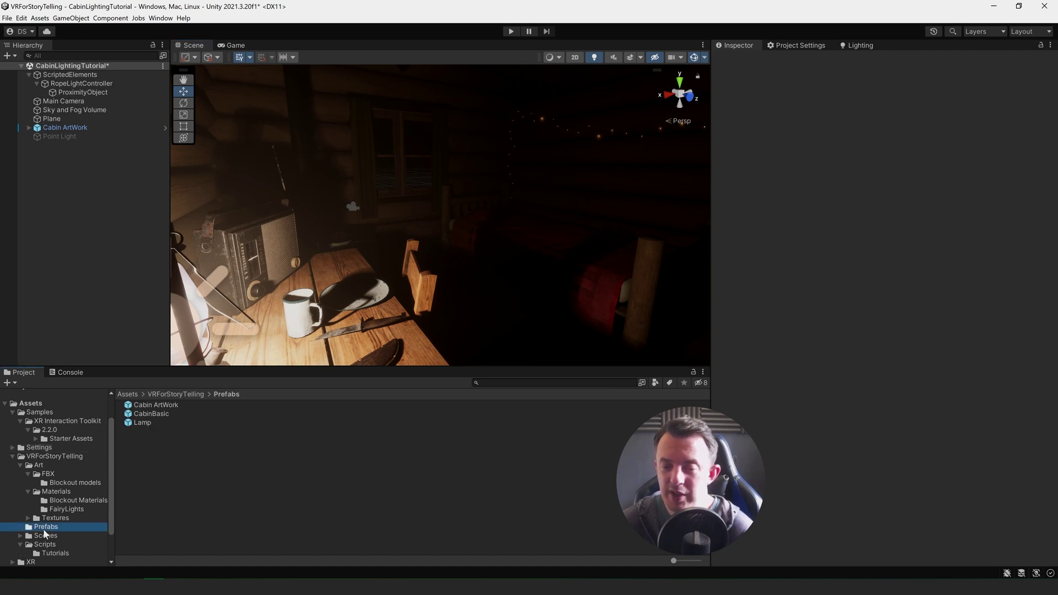
{"action": "left_click", "coordinate": [234, 413]}
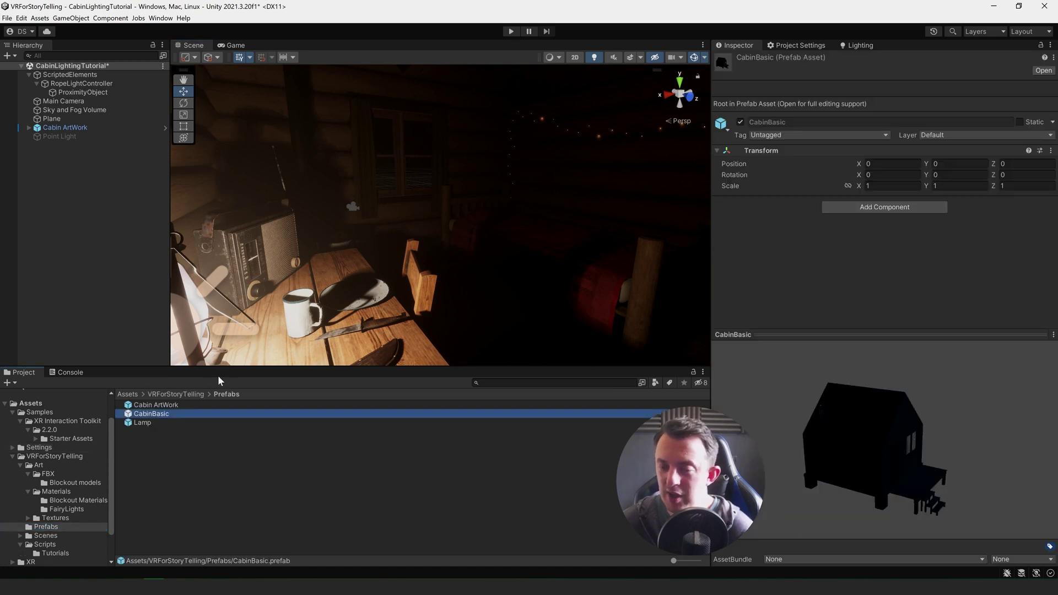
{"action": "left_click_drag", "start_coordinate": [186, 415], "coordinate": [72, 182]}
{"action": "left_click", "coordinate": [69, 128]}
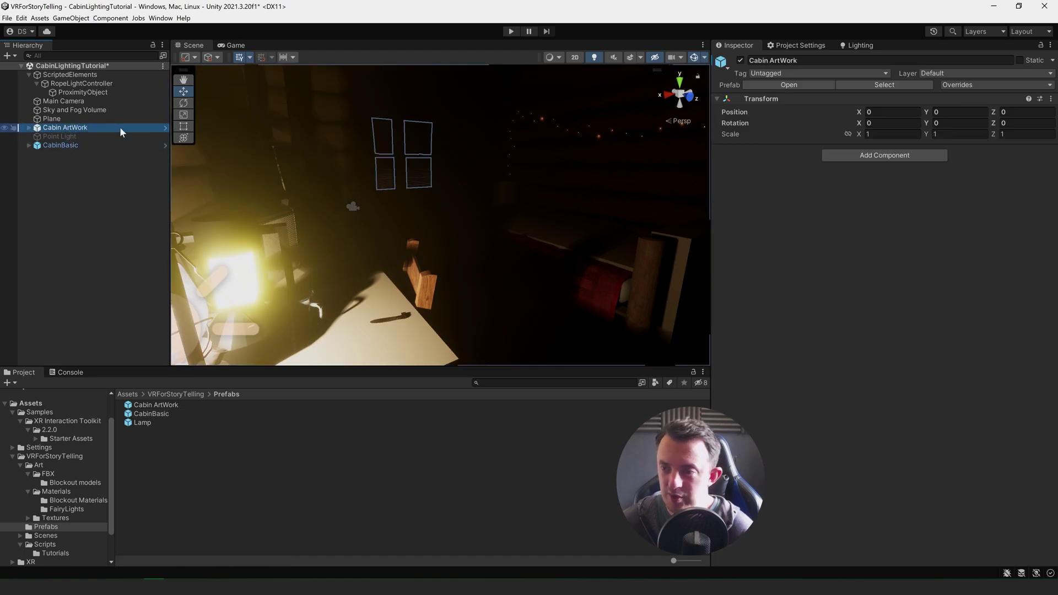
{"action": "left_click", "coordinate": [740, 60]}
Step: Examine how the lamp and rope lights illuminate the basic cabin interior, and select the Lamp (1) object
{"action": "middle_click_drag", "start_coordinate": [486, 322], "coordinate": [449, 270]}
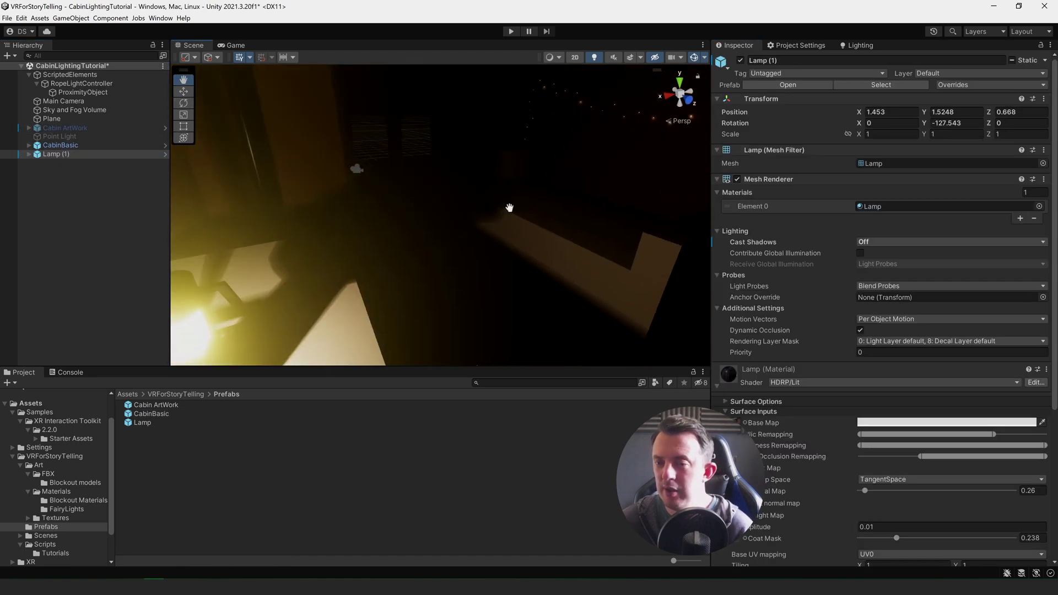
{"action": "middle_click_drag", "start_coordinate": [507, 208], "coordinate": [490, 210]}
{"action": "left_click_drag", "start_coordinate": [490, 210], "coordinate": [423, 244], "text": "alt"}
{"action": "right_click_drag", "start_coordinate": [423, 245], "coordinate": [362, 216]}
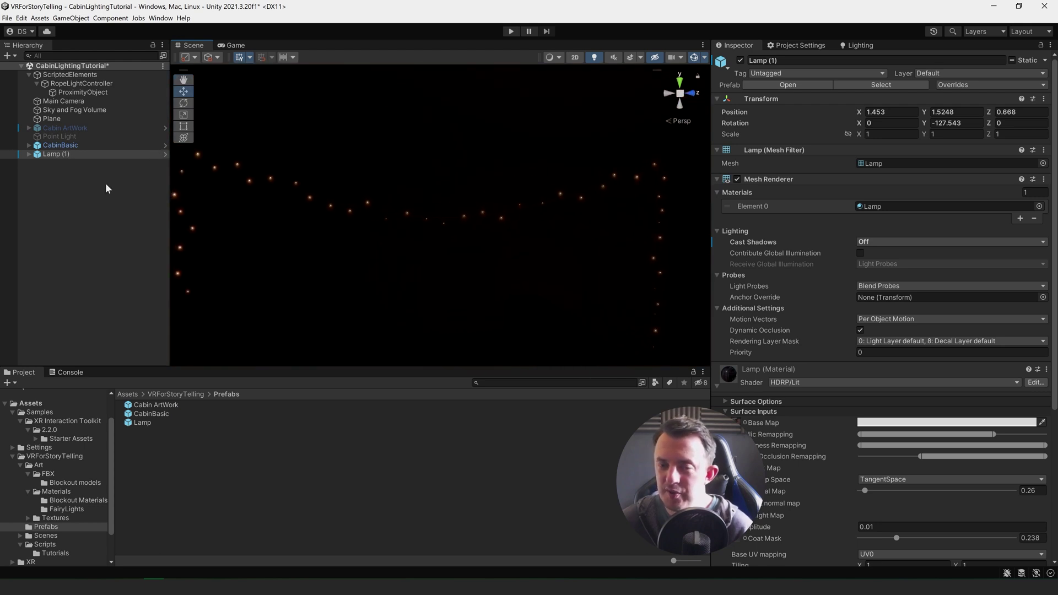
{"action": "left_click", "coordinate": [79, 195]}
{"action": "left_click", "coordinate": [73, 154]}
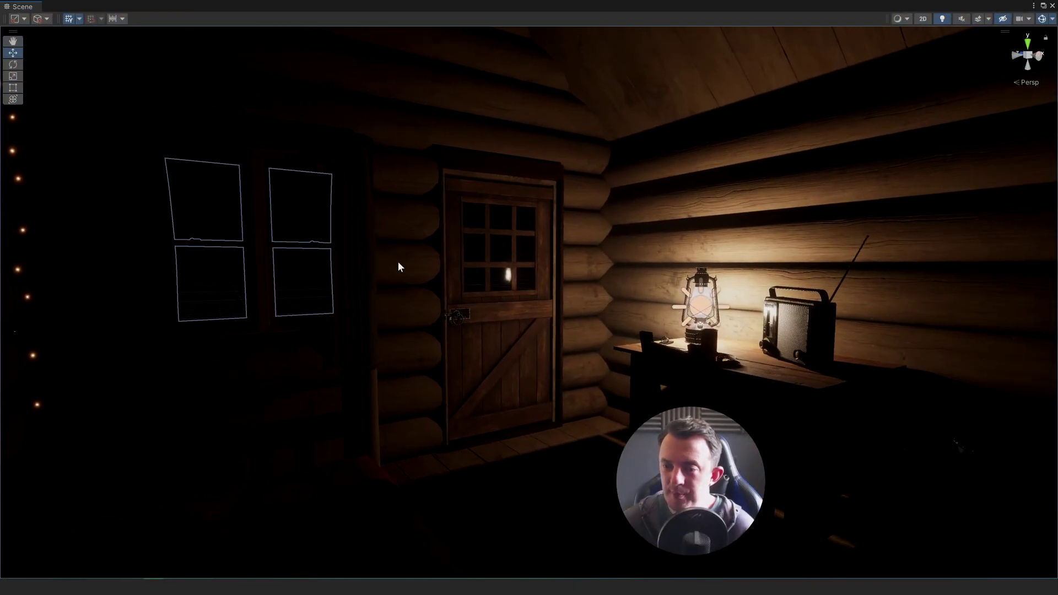
Step: Examine the detailed cabin's lamp lighting around the door, log walls, table and radio in the enlarged scene view
{"action": "right_click_drag", "start_coordinate": [399, 267], "coordinate": [610, 314]}
{"action": "middle_click_drag", "start_coordinate": [610, 314], "coordinate": [661, 317]}
{"action": "scroll", "coordinate": [403, 233], "scroll_direction": "up", "scroll_amount": 2}
{"action": "right_click_drag", "start_coordinate": [402, 232], "coordinate": [525, 242]}
{"action": "scroll", "coordinate": [473, 234], "scroll_direction": "down", "scroll_amount": 3}
{"action": "scroll", "coordinate": [473, 234], "scroll_direction": "up", "scroll_amount": 3}
{"action": "middle_click_drag", "start_coordinate": [525, 243], "coordinate": [531, 224]}
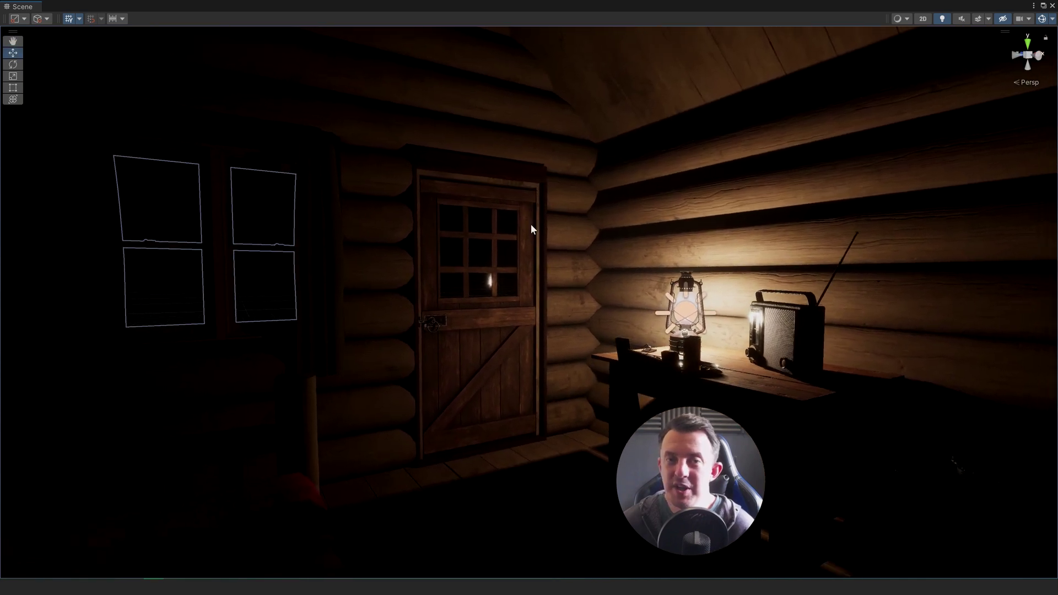